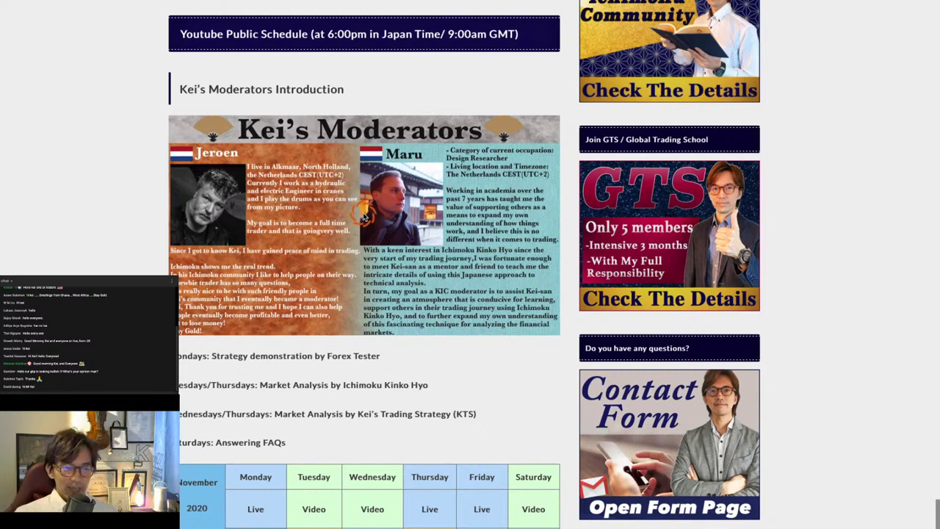
Scroll down through the schedule tables to the November 2020 YouTube schedule
scroll(379, 220, "down", 1)
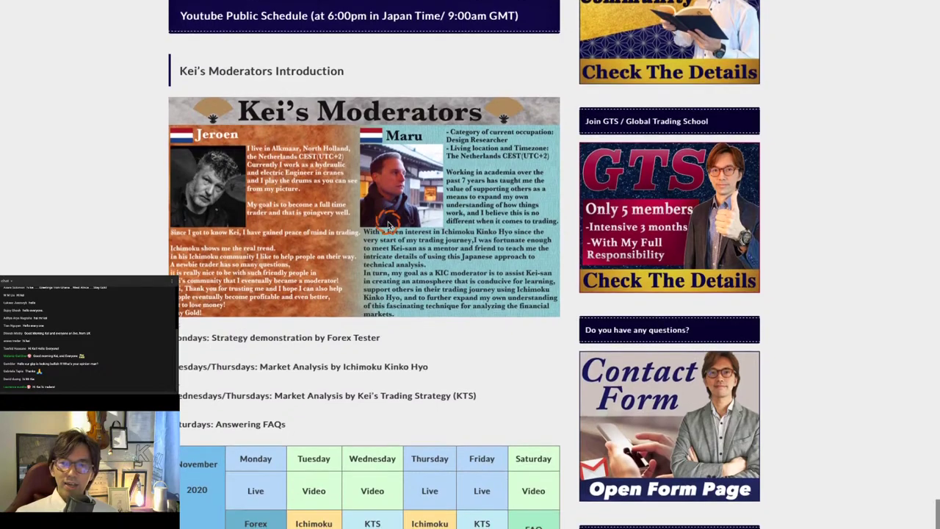
scroll(388, 224, "down", 4)
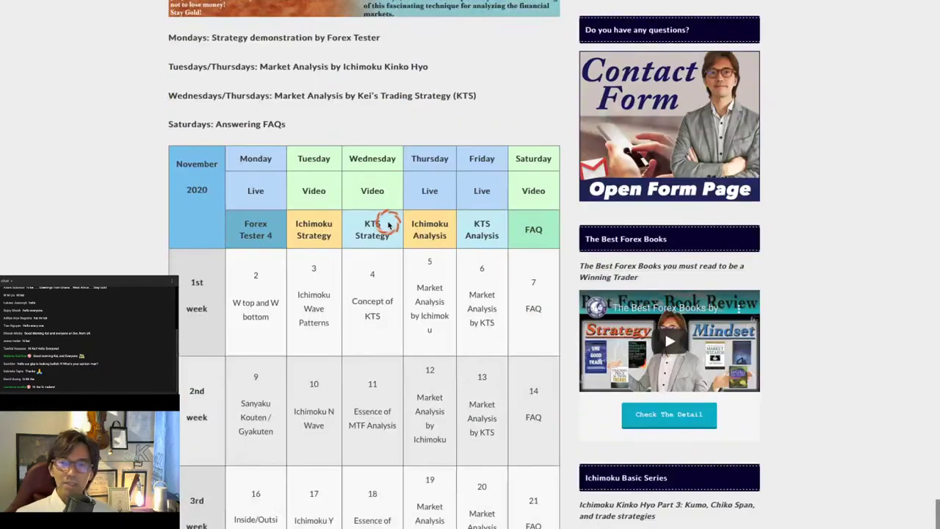
scroll(387, 224, "down", 3)
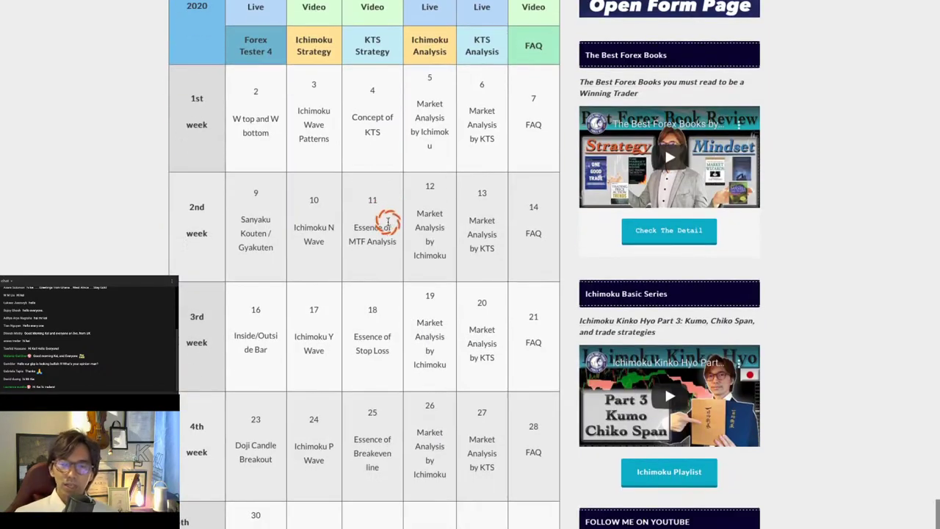
scroll(388, 224, "down", 6)
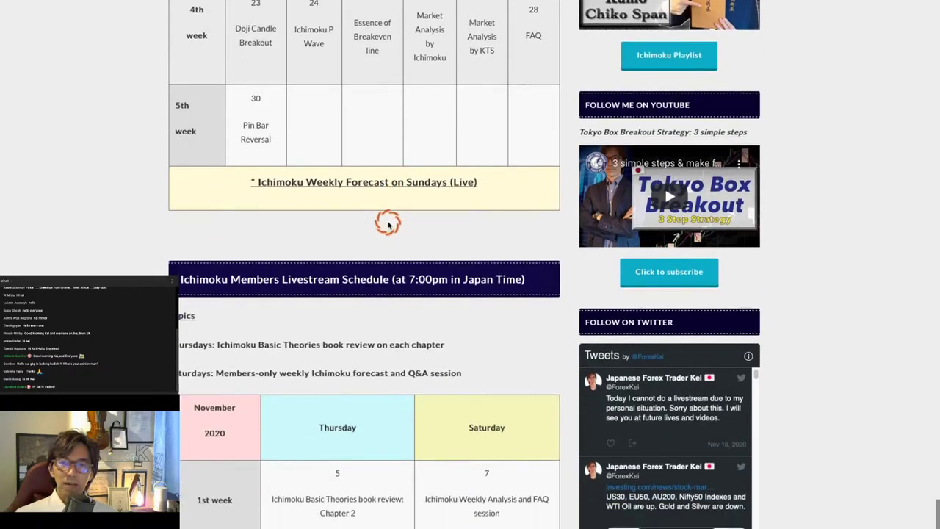
scroll(388, 224, "down", 1)
scroll(388, 224, "down", 1)
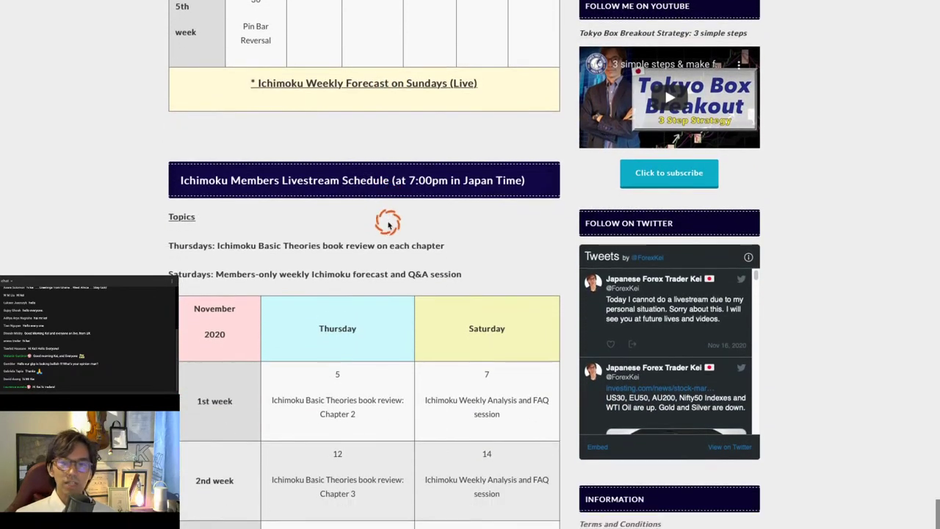
scroll(387, 224, "down", 2)
scroll(388, 224, "down", 1)
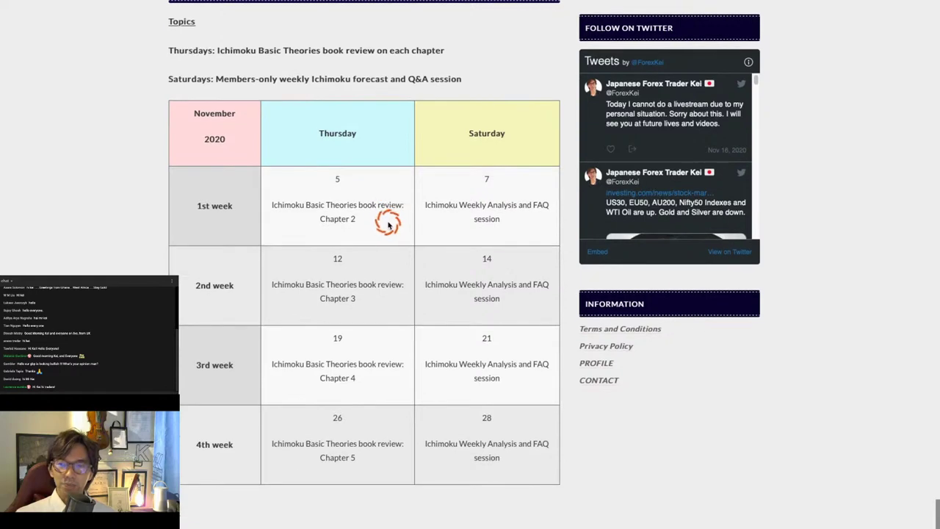
scroll(388, 224, "up", 7)
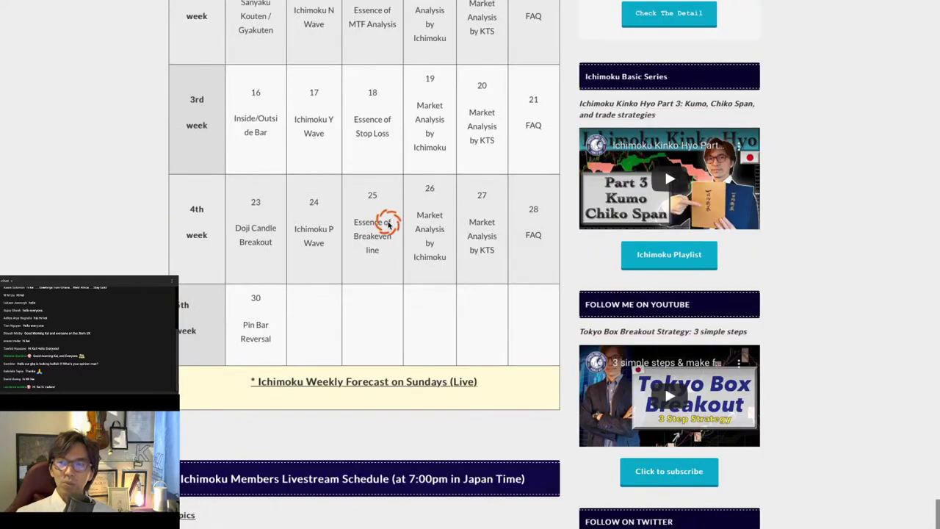
scroll(388, 223, "up", 2)
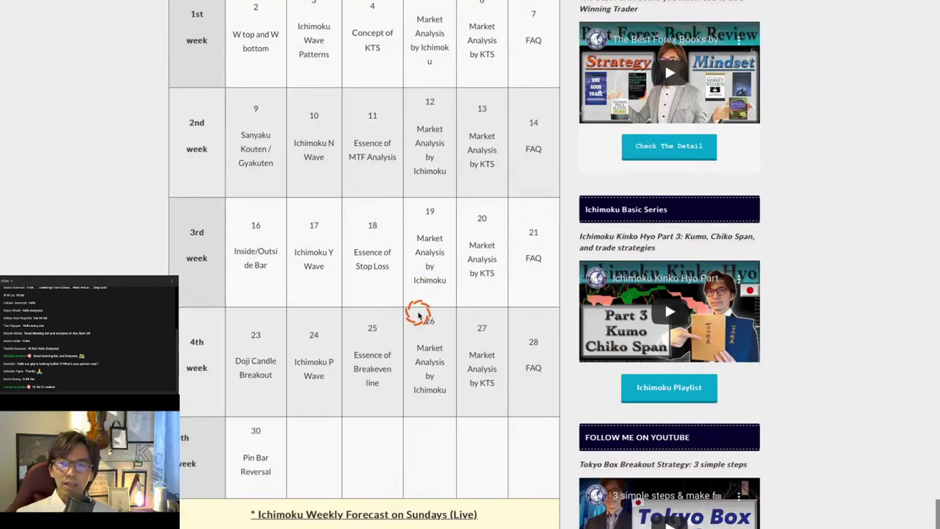
Highlight the 26th 'Market Analysis by Ichimoku' entry in the November 2020 table
left_click_drag(419, 314, 451, 404)
left_click(651, 382)
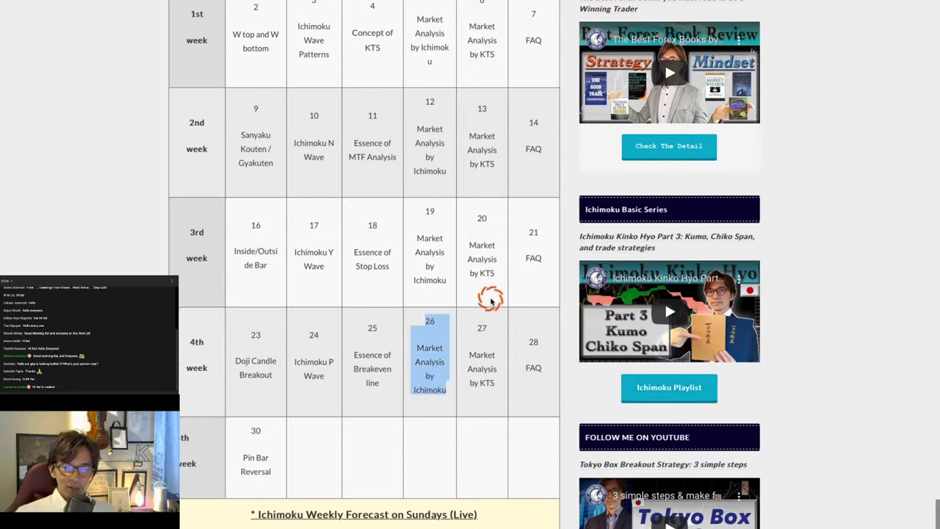
scroll(470, 283, "up", 2)
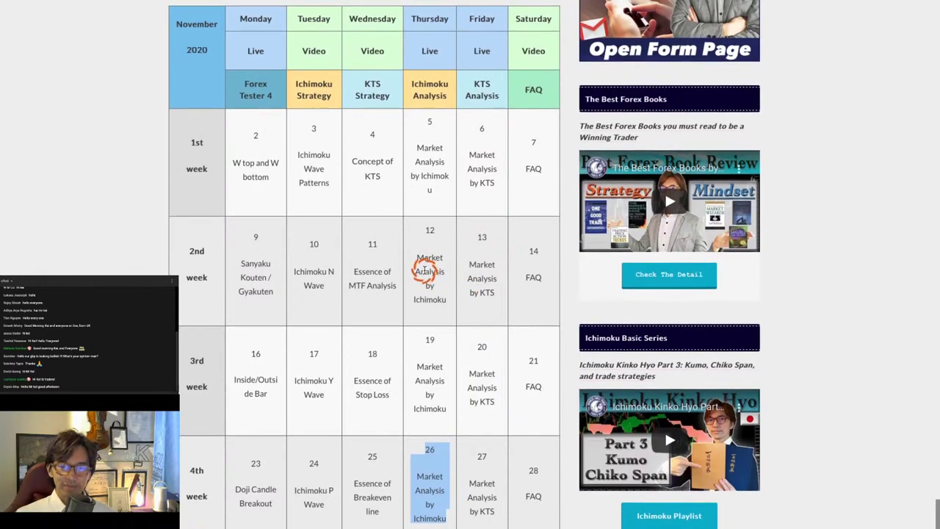
scroll(425, 270, "up", 1)
Scroll back up to the Services section and switch to the 'Welcome to Kei's Youtube Channel' slide
scroll(426, 273, "up", 3)
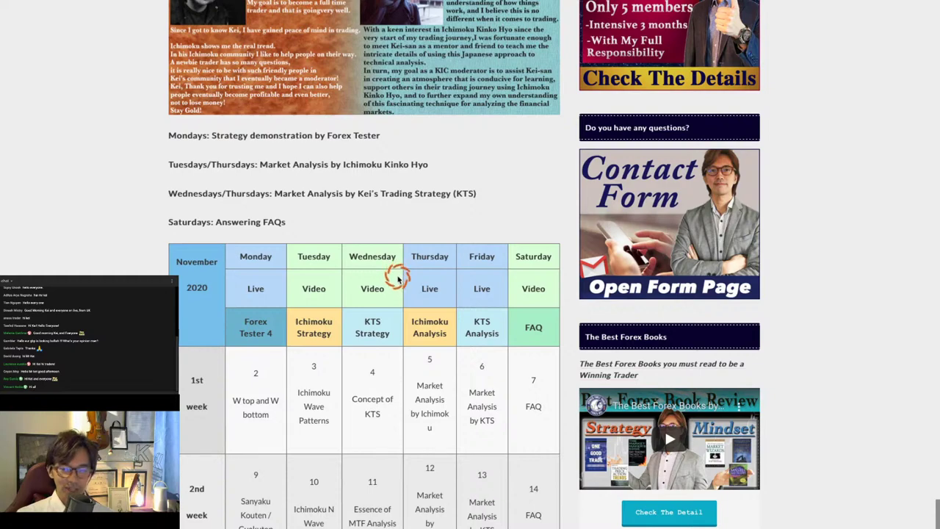
scroll(397, 278, "up", 3)
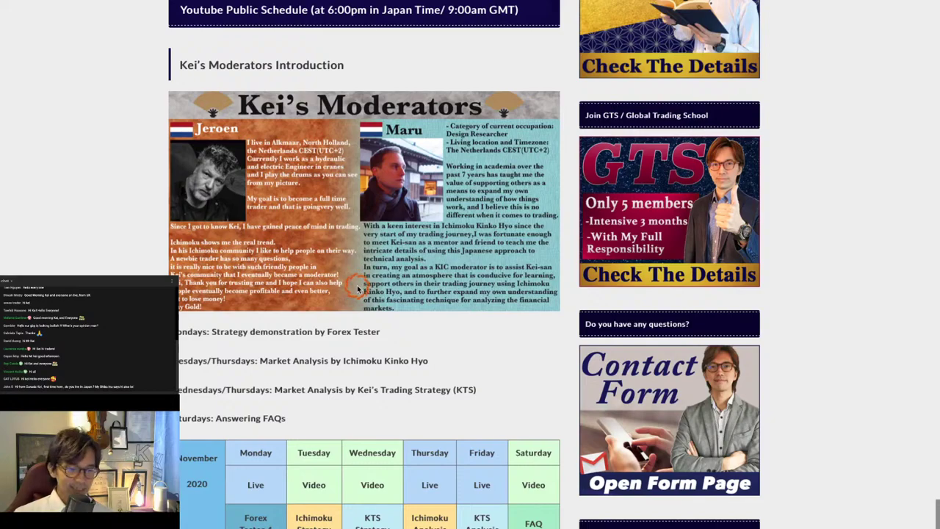
scroll(357, 289, "up", 2)
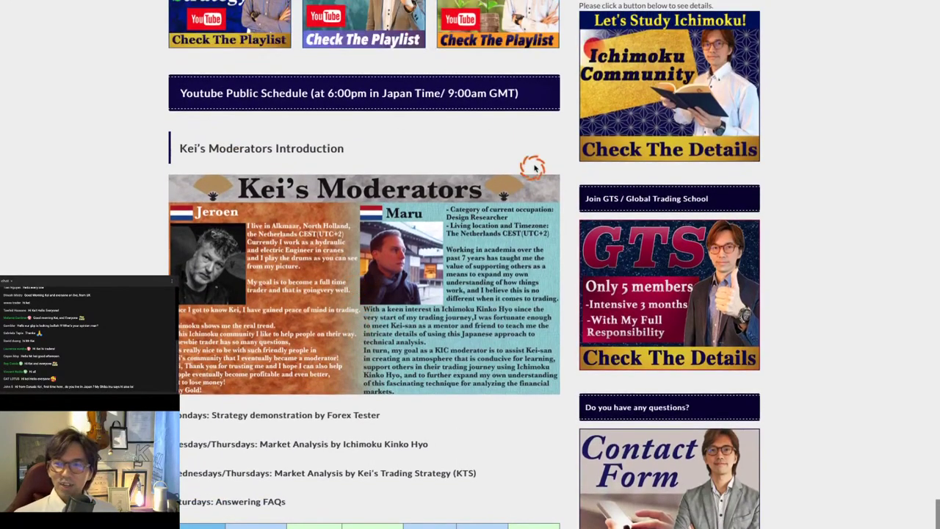
scroll(269, 159, "up", 6)
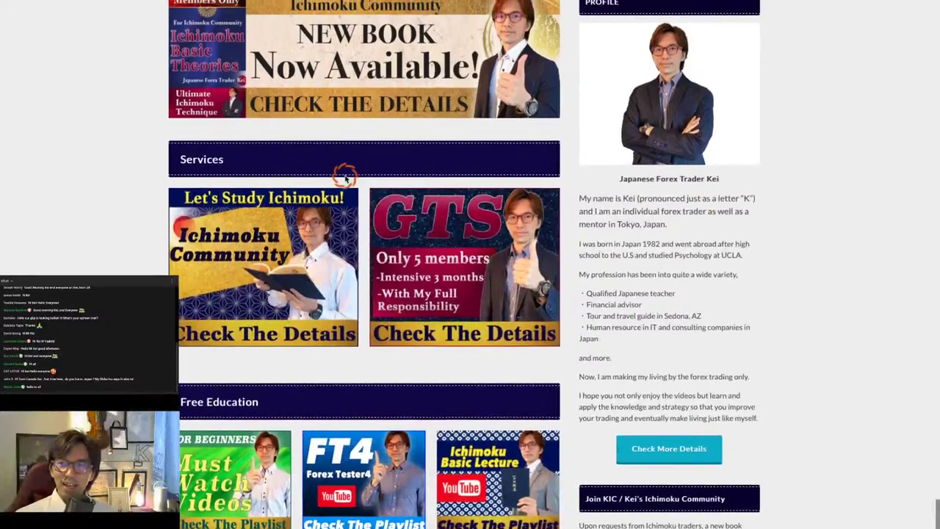
key("alt+Tab")
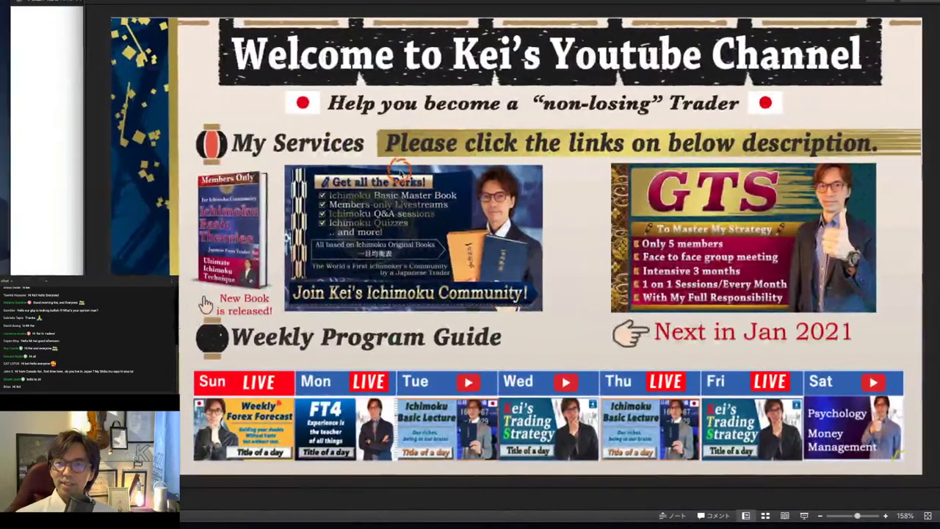
Bring the TradingView daily AUDCAD Ichimoku chart to the front from the taskbar
left_click(66, 29)
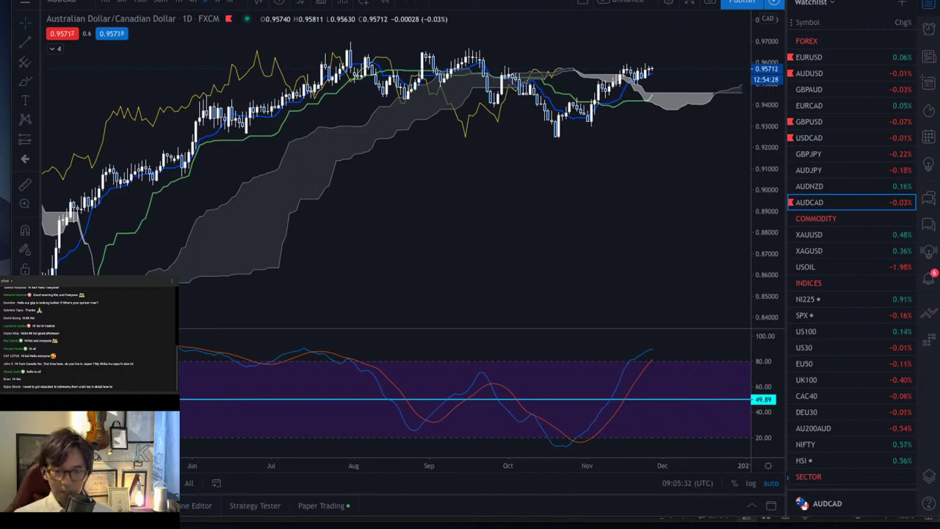
Hide the oscillator pane and add the FXCM EURGBP pair to the watchlist
double_click(632, 215)
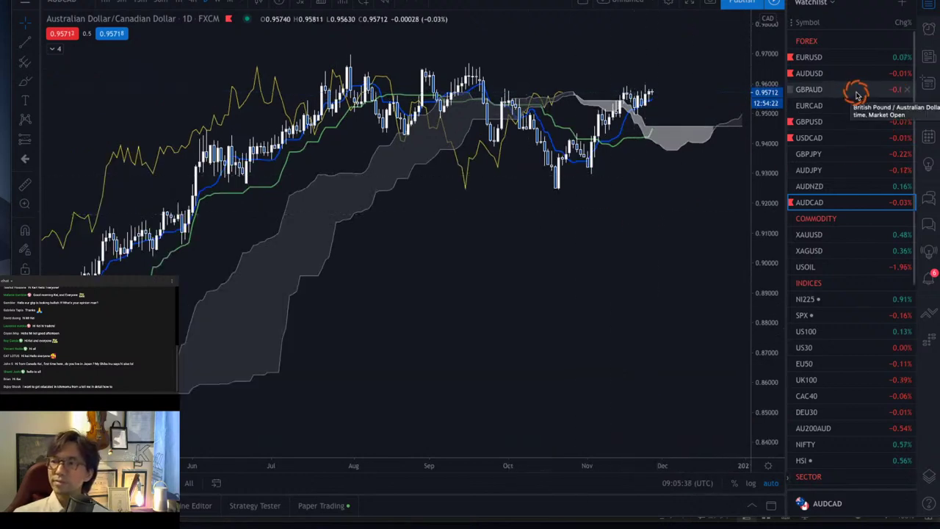
left_click(904, 5)
left_click(497, 130)
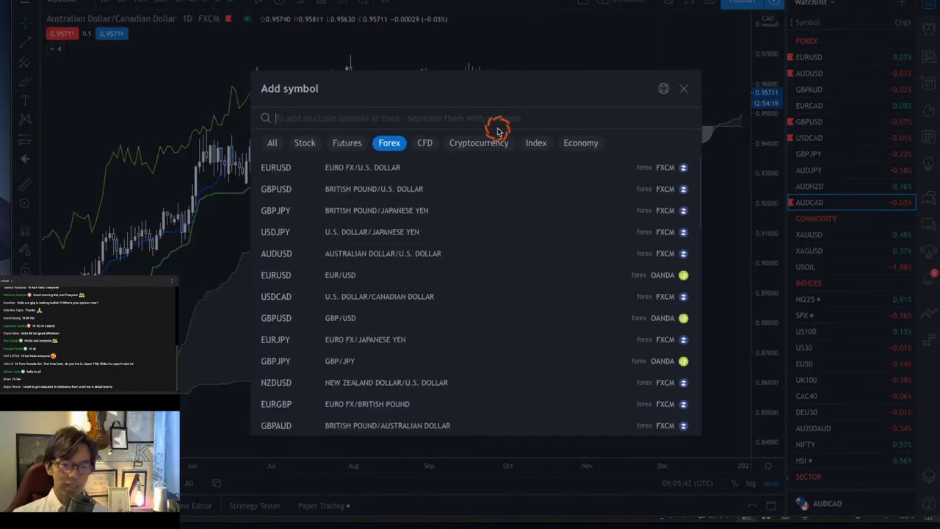
type("EUR")
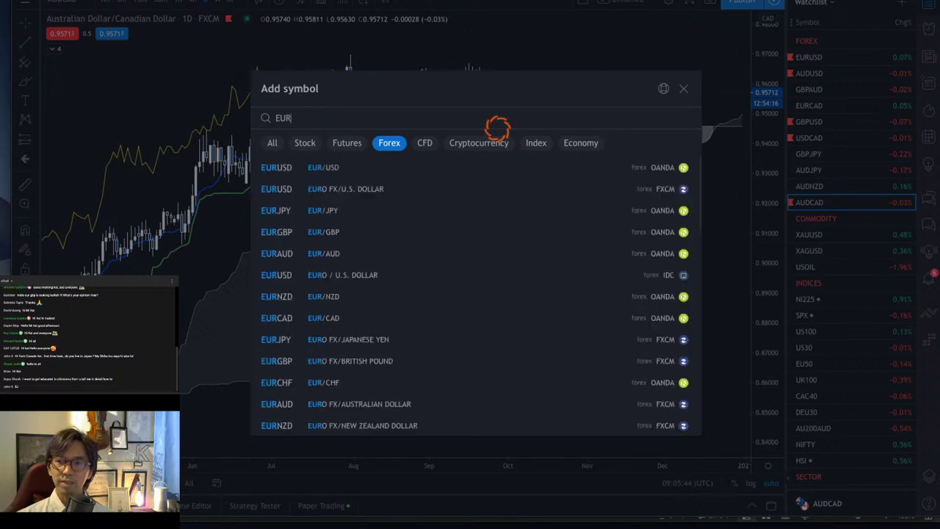
type("GBP")
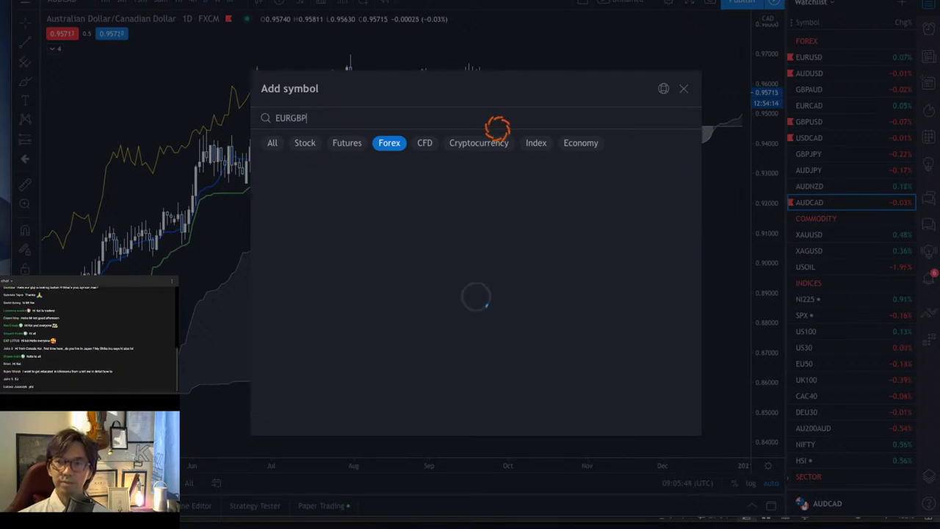
left_click(468, 169)
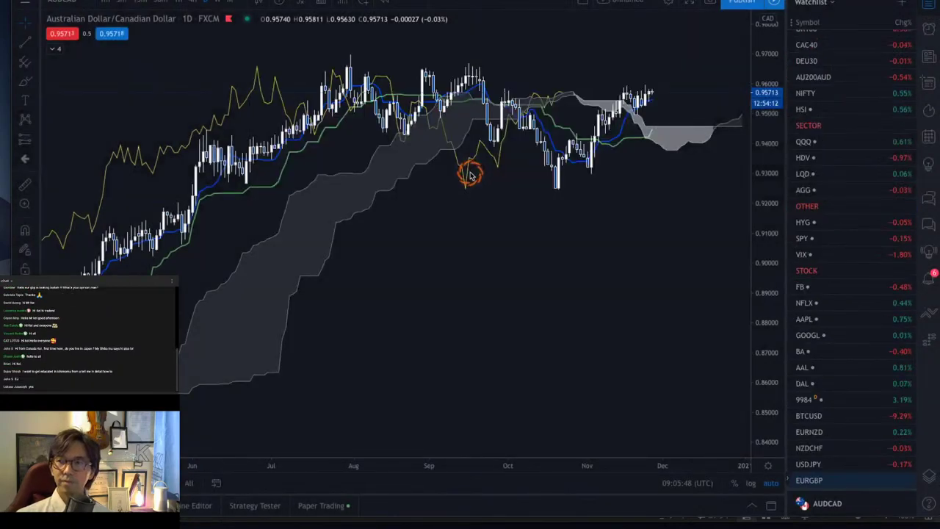
Switch to EURGBP and frame recent months with taller candles and the future cloud visible
left_click(812, 480)
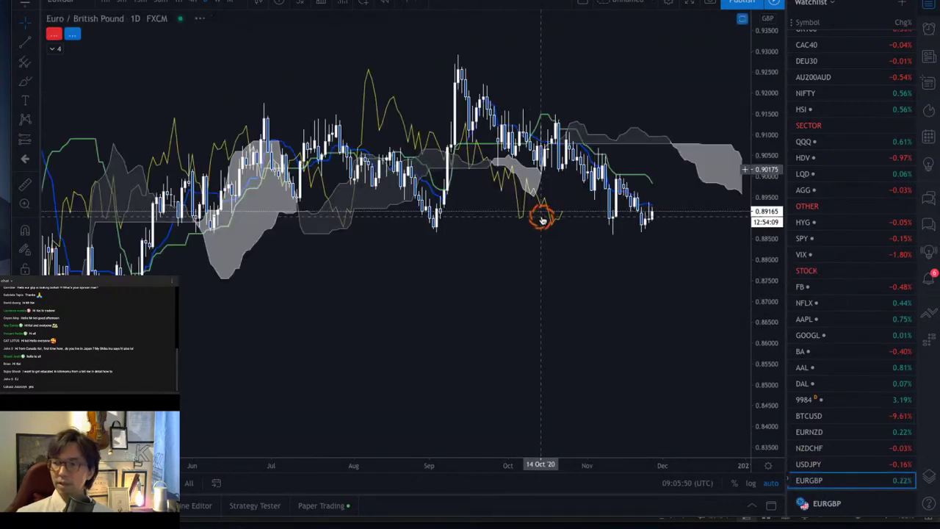
left_click_drag(554, 205, 381, 223)
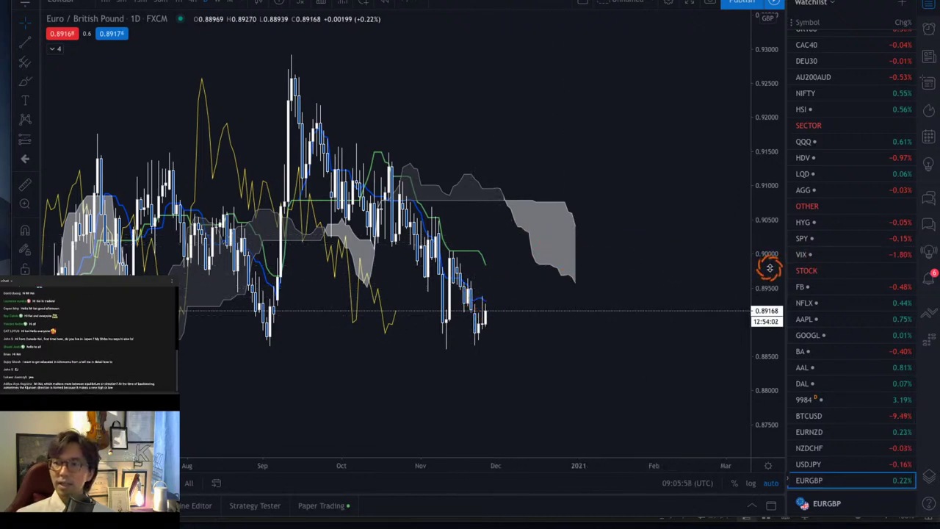
left_click_drag(770, 268, 770, 254)
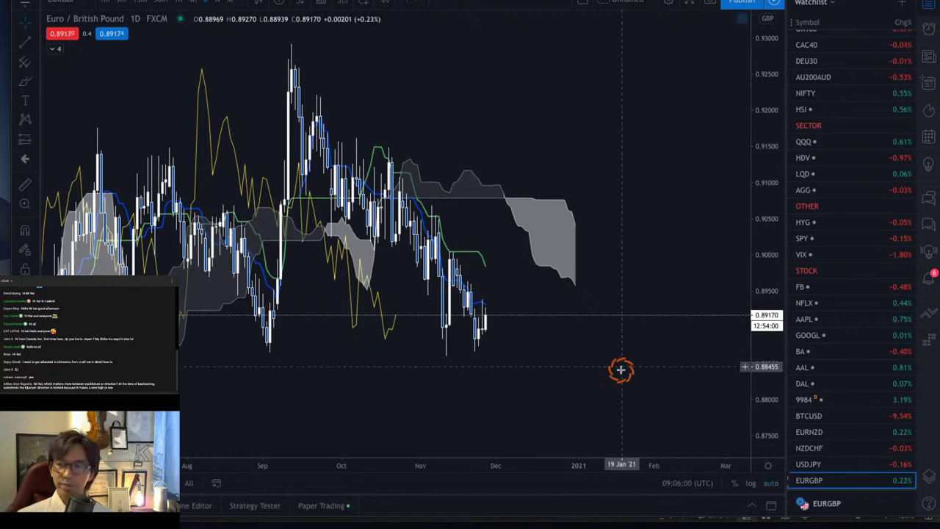
left_click_drag(527, 466, 416, 466)
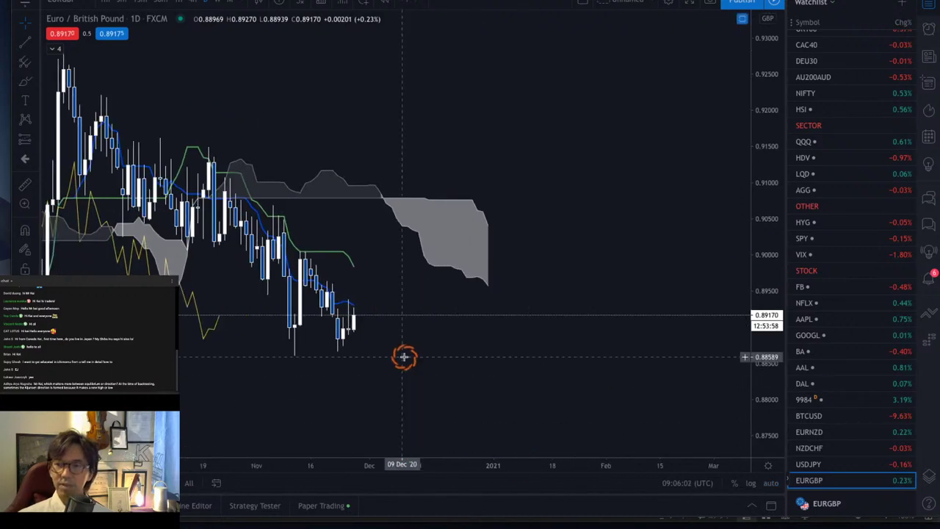
left_click_drag(405, 357, 498, 351)
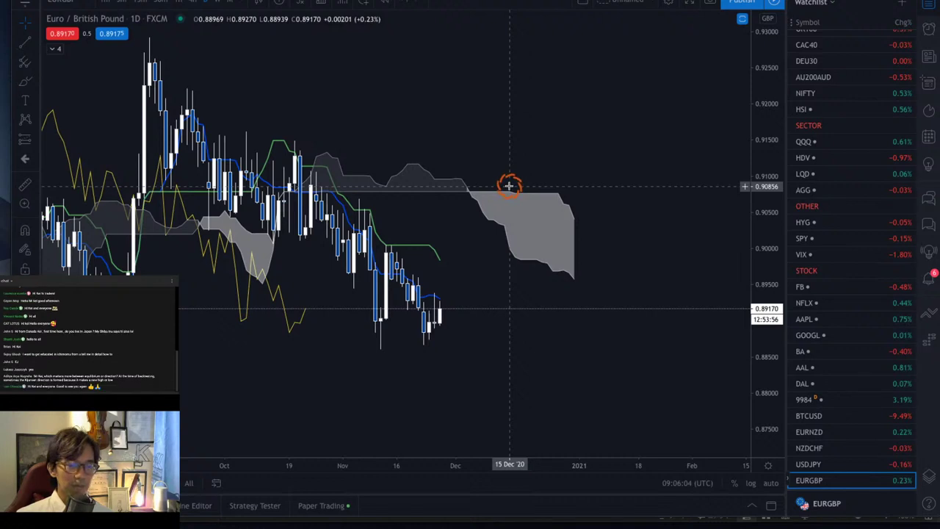
left_click_drag(558, 208, 614, 205)
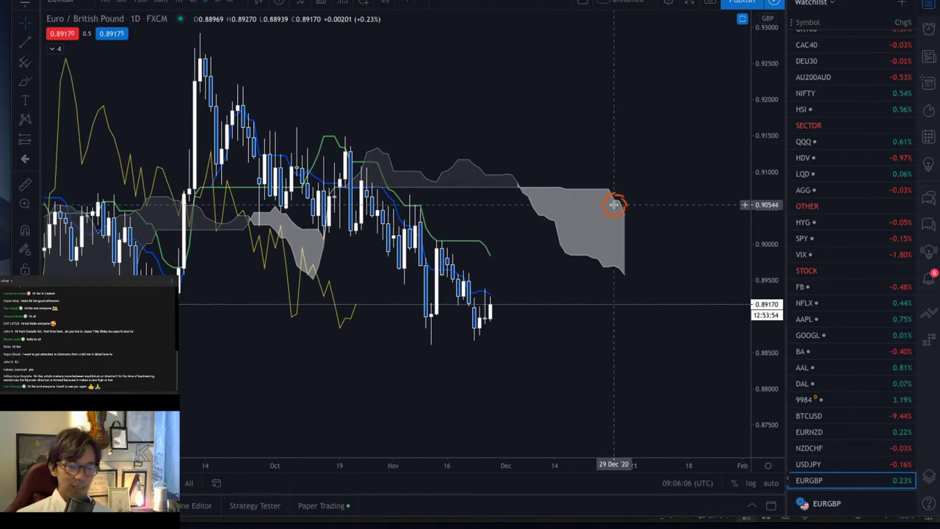
Circle the future cloud and October lagging-line low in red, adding a downward red arrow
mouse_move(625, 266)
left_mouse_down()
mouse_move(567, 248)
mouse_move(613, 192)
mouse_move(629, 231)
mouse_move(608, 266)
left_mouse_up()
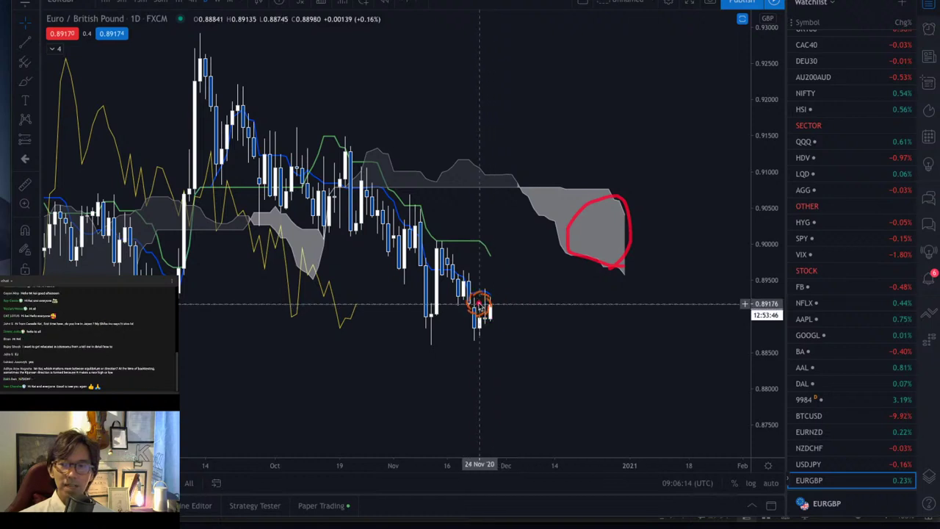
left_click_drag(479, 306, 498, 304)
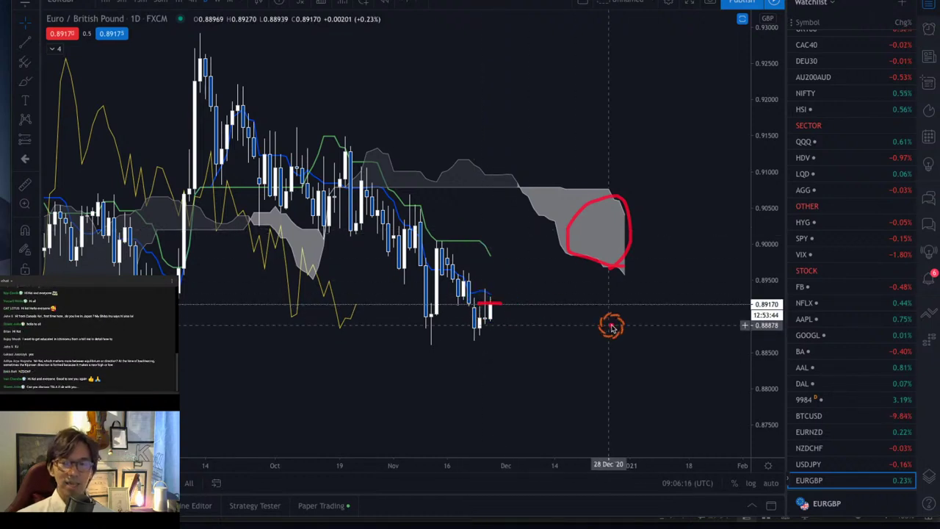
mouse_move(351, 336)
left_mouse_down()
mouse_move(307, 314)
mouse_move(374, 315)
mouse_move(360, 333)
left_mouse_up()
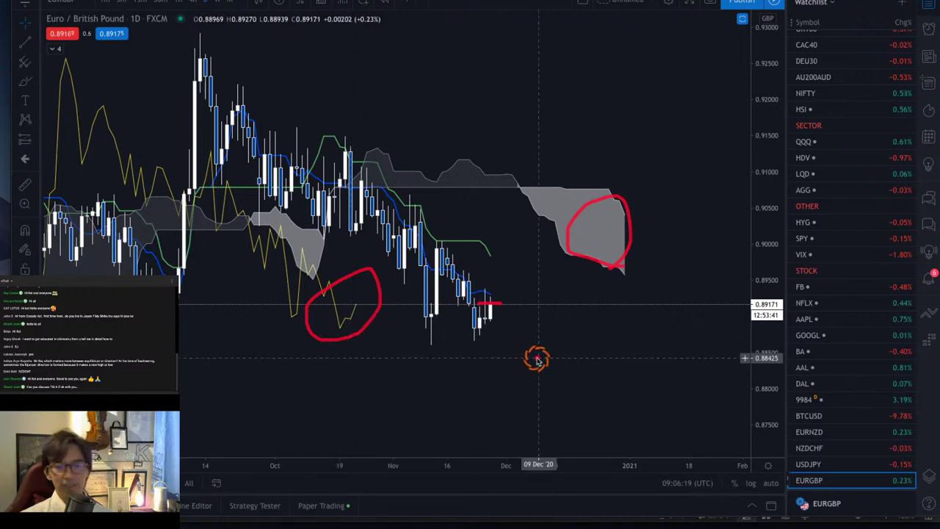
mouse_move(497, 307)
left_mouse_down()
mouse_move(542, 361)
mouse_move(533, 363)
left_mouse_up()
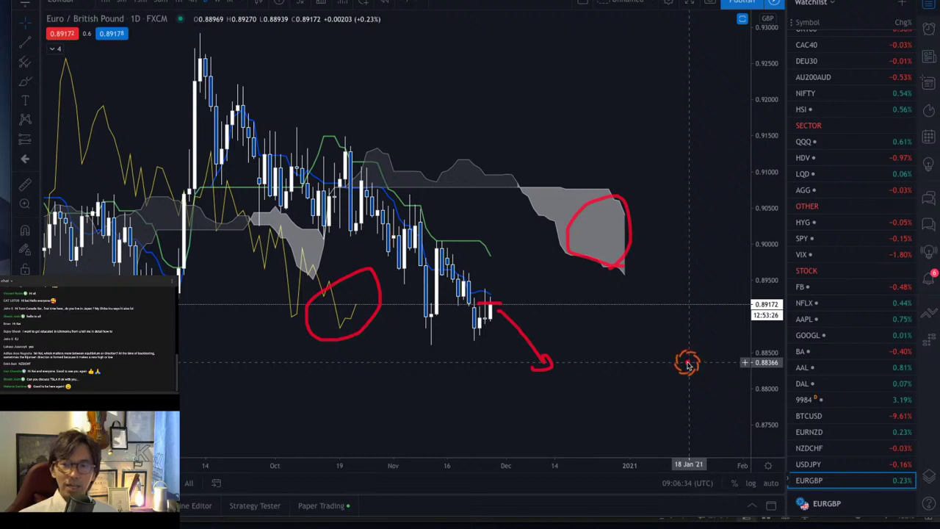
Place a cyan horizontal support line at 0.88633 at the circled low
left_click(346, 342)
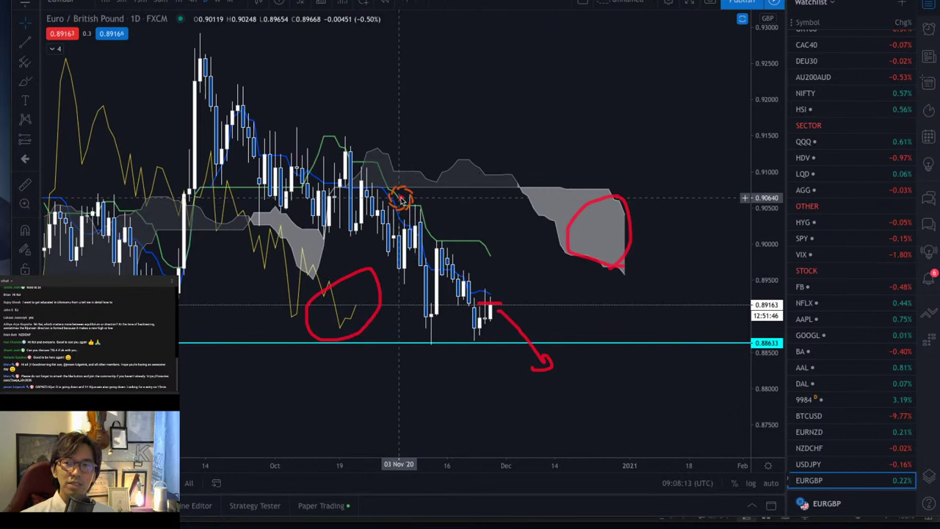
Sketch a red zigzag and descending trendline across EURGBP highs, then clear the red marks
mouse_move(400, 198)
left_mouse_down()
mouse_move(481, 342)
mouse_move(499, 301)
mouse_move(540, 362)
mouse_move(551, 403)
left_mouse_up()
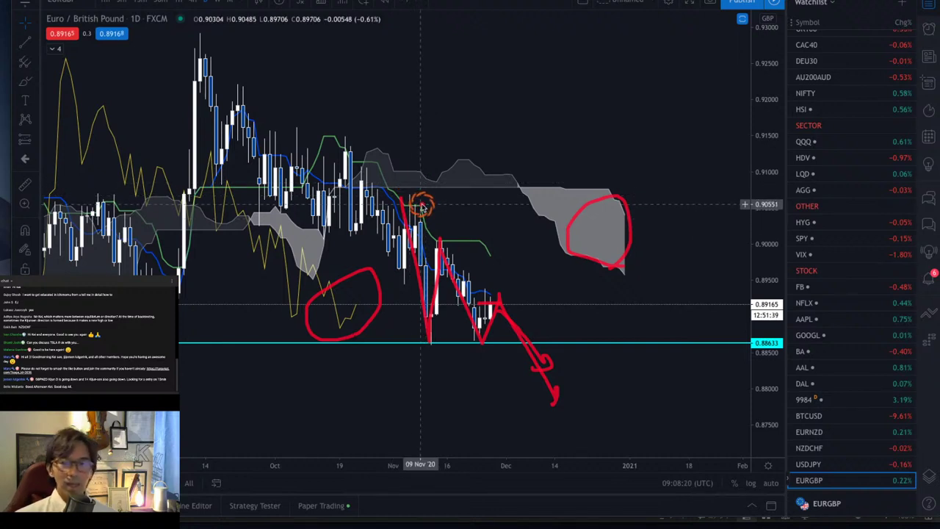
mouse_move(403, 194)
left_mouse_down()
mouse_move(531, 315)
mouse_move(567, 366)
left_mouse_up()
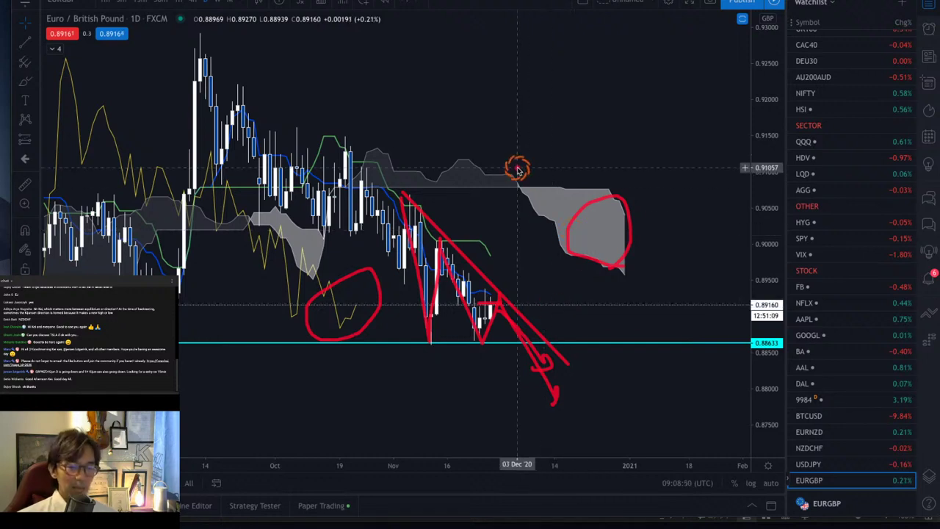
key("Escape")
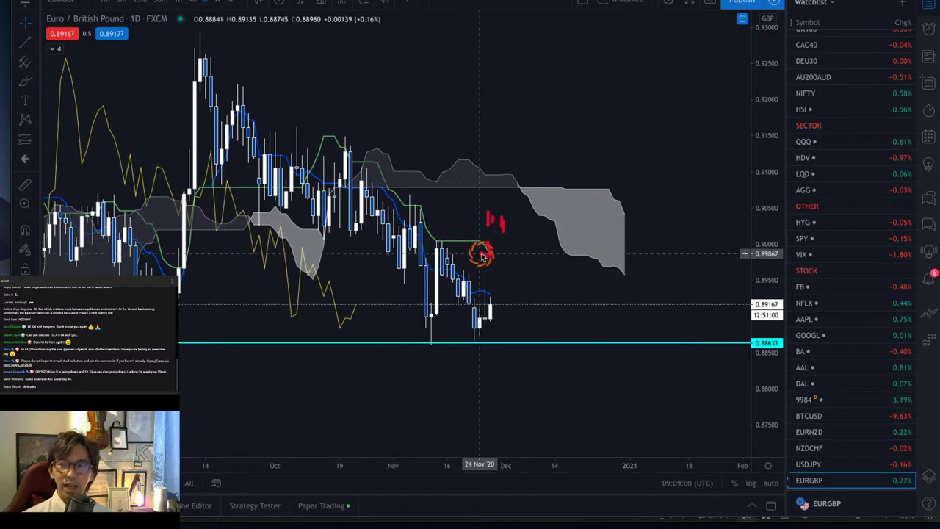
Draw a red arrow at the cloud's lower tip and short red strokes toward the cloud
left_click_drag(613, 240, 635, 260)
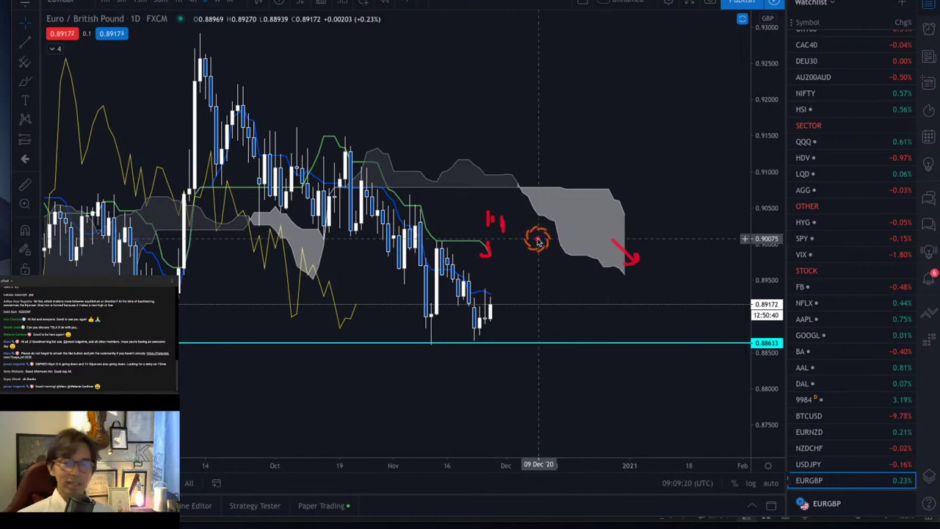
left_click_drag(509, 225, 514, 212)
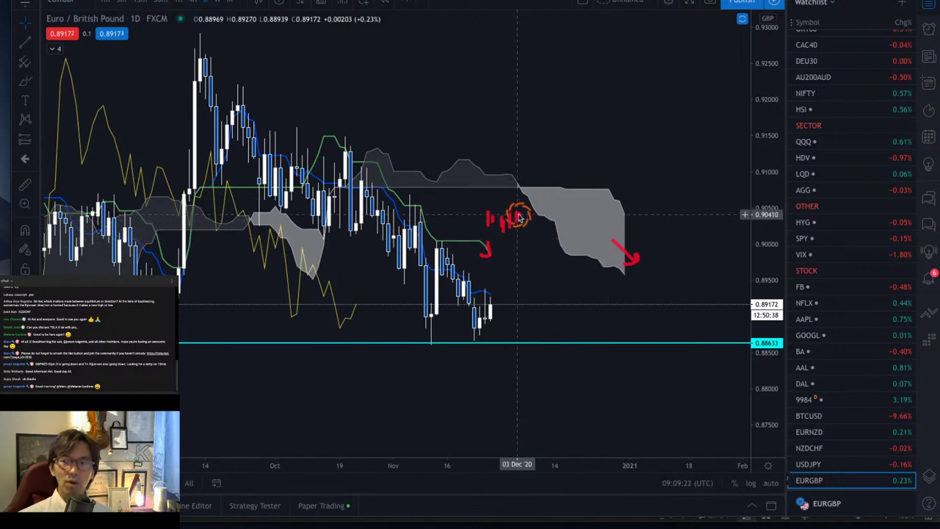
left_click_drag(534, 207, 554, 176)
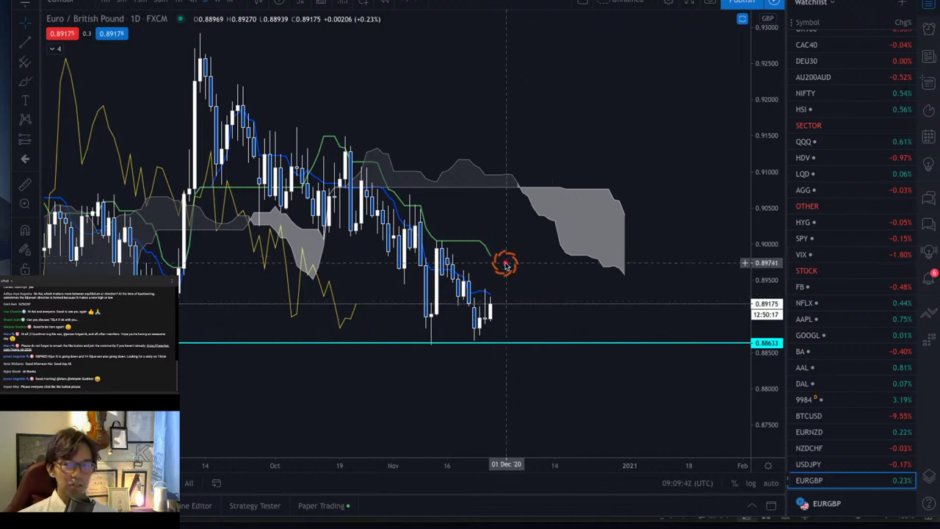
mouse_move(504, 262)
left_mouse_down()
mouse_move(487, 271)
mouse_move(477, 246)
mouse_move(492, 275)
left_mouse_up()
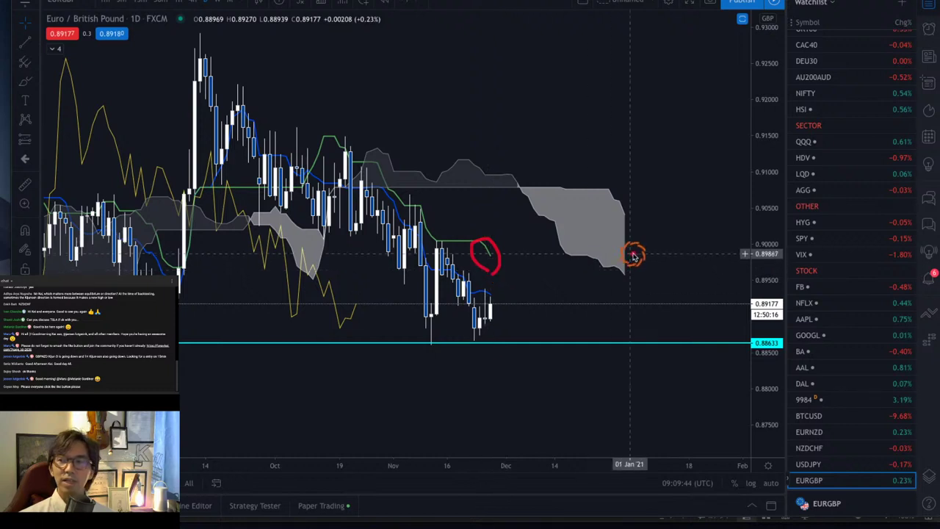
mouse_move(624, 225)
left_mouse_down()
mouse_move(605, 203)
mouse_move(641, 212)
mouse_move(625, 229)
left_mouse_up()
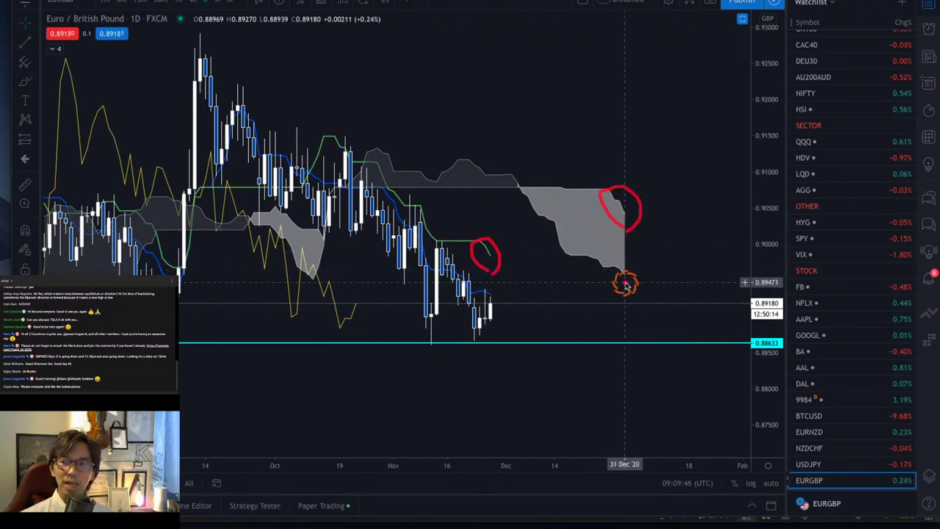
mouse_move(621, 279)
left_mouse_down()
mouse_move(621, 253)
mouse_move(619, 282)
left_mouse_up()
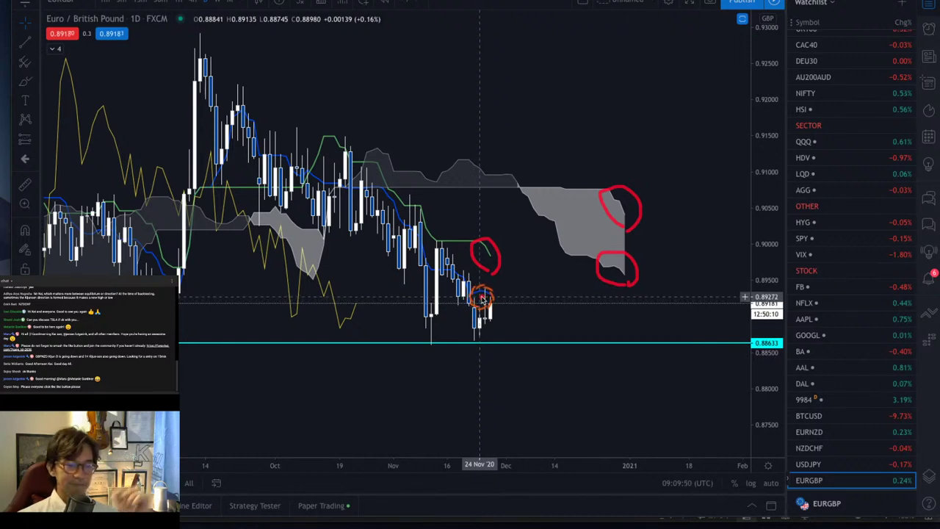
mouse_move(465, 290)
left_mouse_down()
mouse_move(501, 287)
mouse_move(470, 297)
left_mouse_up()
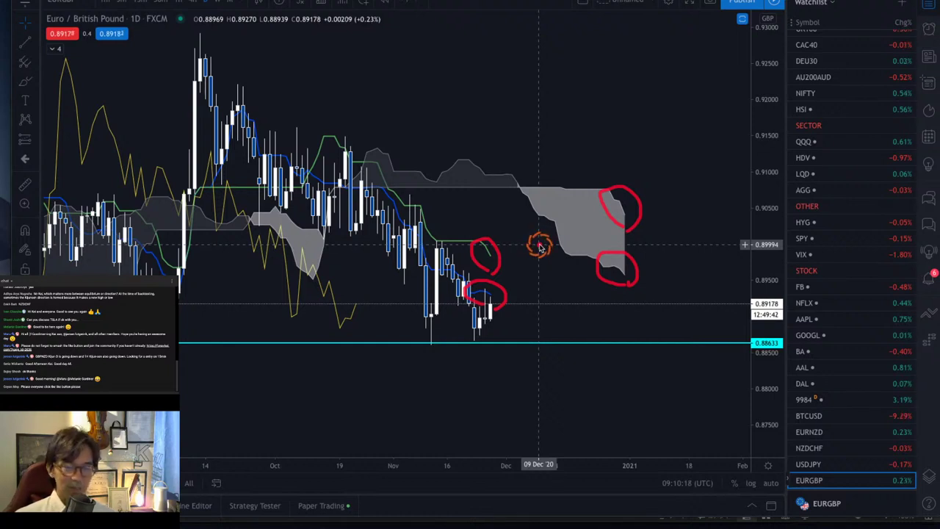
key("e")
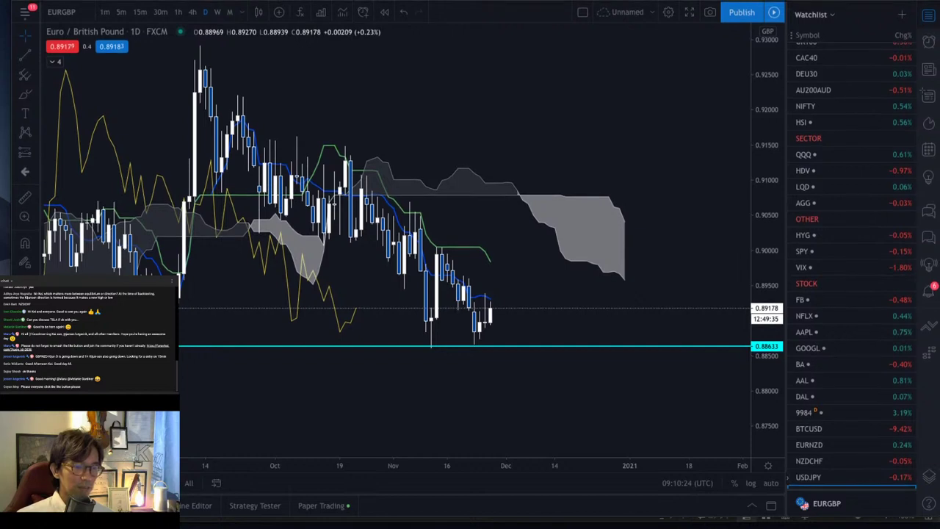
Exit fullscreen mode so the top toolbar with interval buttons reappears
left_click(107, 18)
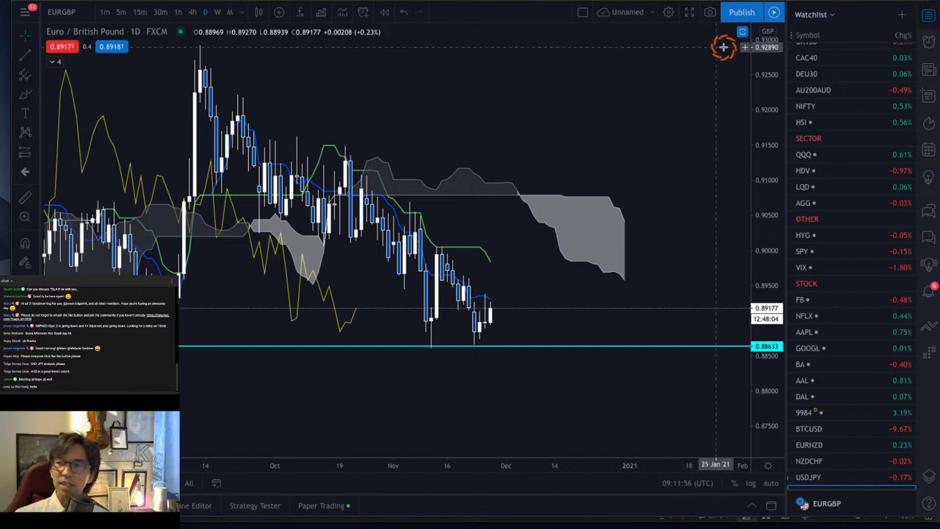
Switch the chart to NZDCHF, stretching the price scale and shifting the view to enlarge candles
left_click(820, 459)
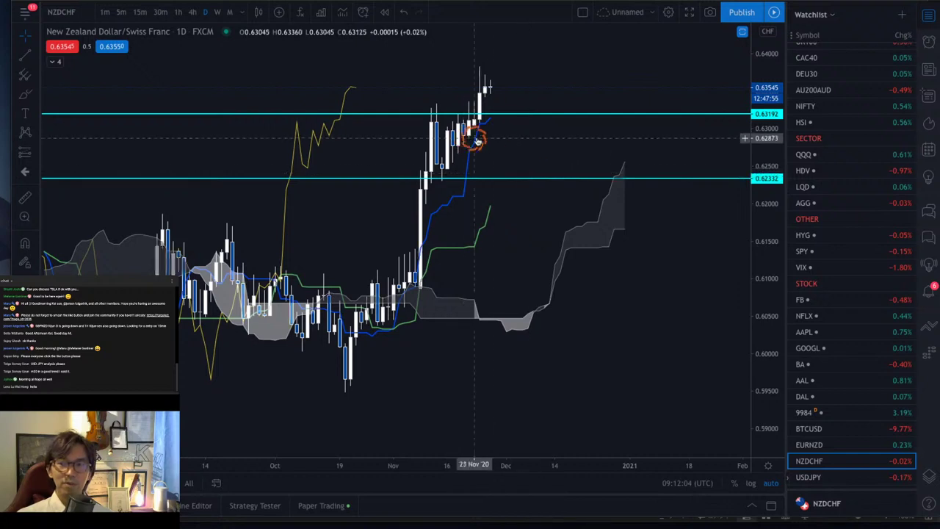
scroll(566, 155, "right", 3)
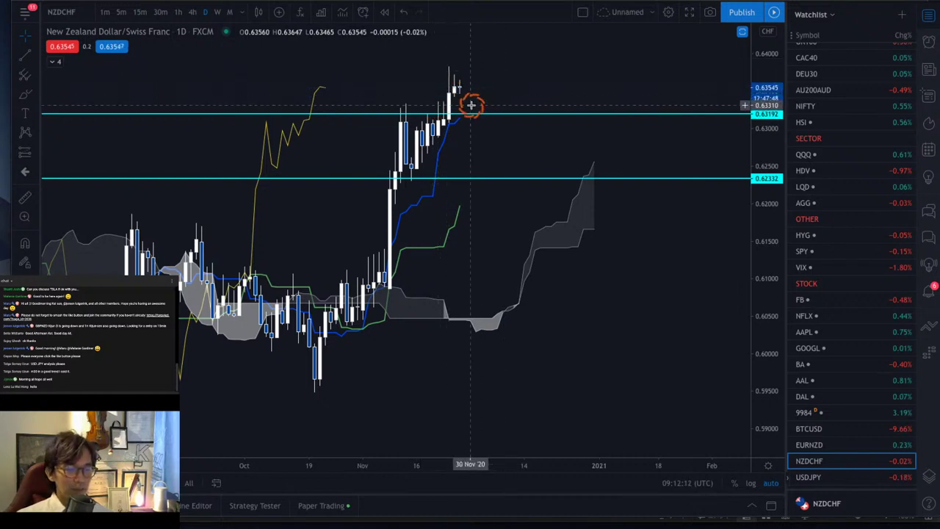
left_click_drag(760, 380, 761, 345)
left_click_drag(543, 262, 544, 308)
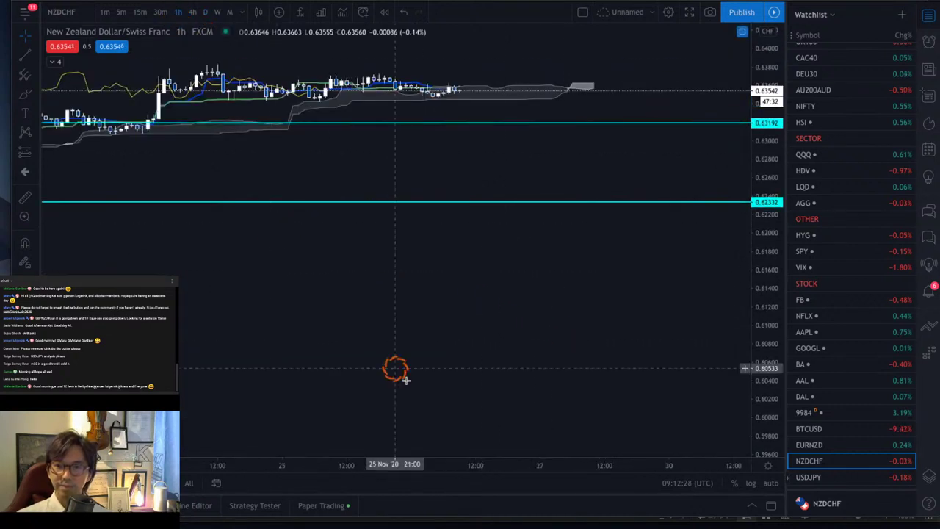
Auto-fit and stretch the NZDCHF price scale, centring the recent hourly candles
left_click(771, 483)
left_click_drag(463, 227, 484, 252)
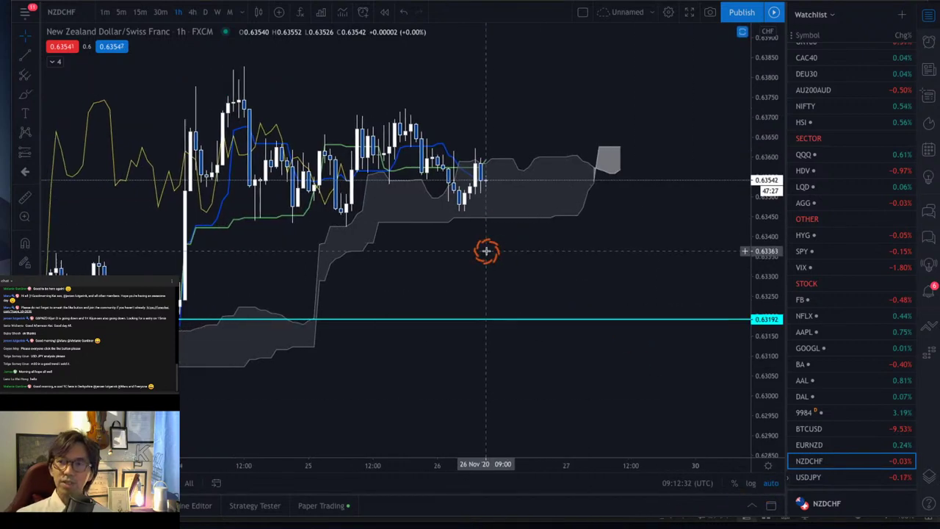
left_click_drag(754, 116, 766, 73)
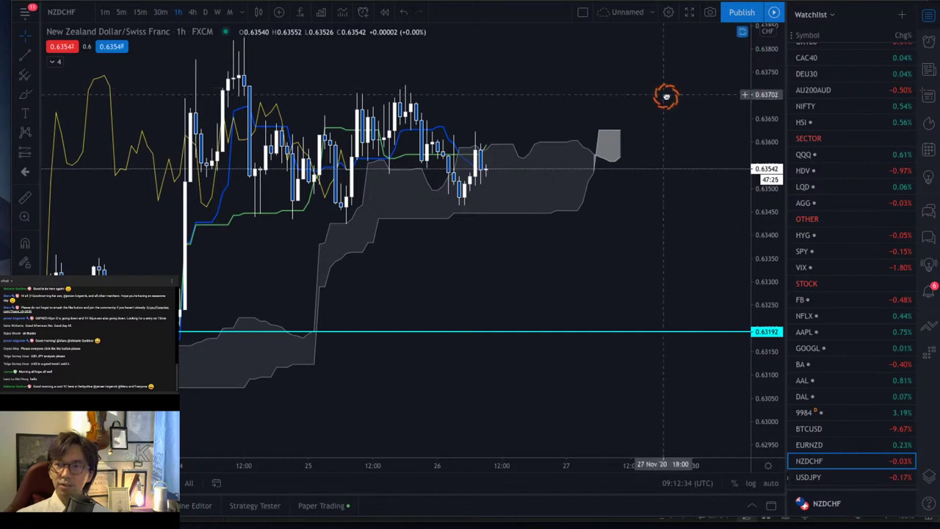
left_click_drag(665, 95, 688, 185)
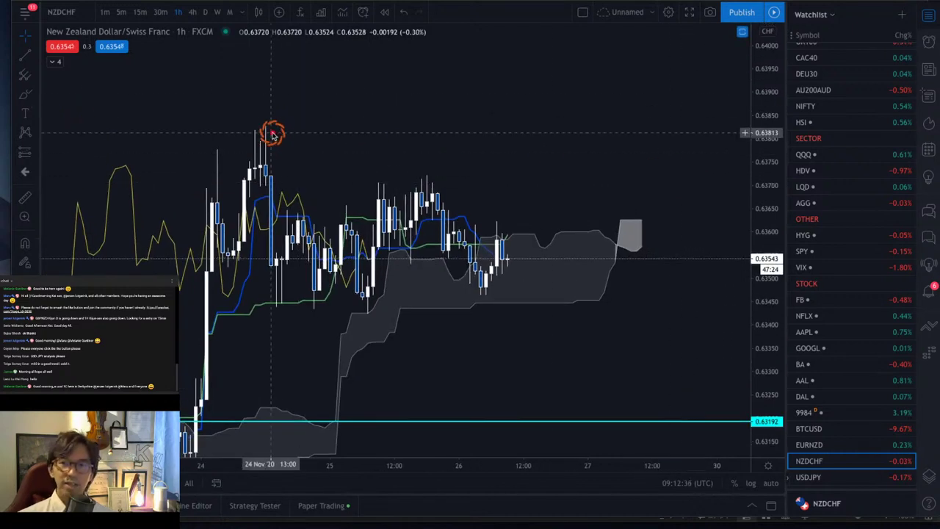
Mark the 25 Nov swing high and the two recent swing lows in red
mouse_move(432, 173)
left_mouse_down()
mouse_move(426, 160)
mouse_move(424, 171)
left_mouse_up()
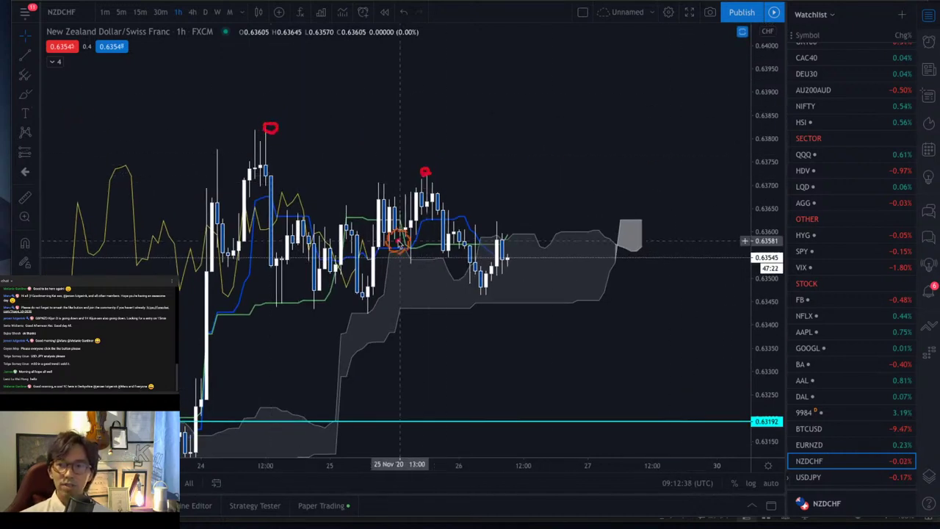
left_click_drag(368, 308, 367, 311)
mouse_move(481, 297)
left_mouse_down()
mouse_move(487, 289)
mouse_move(484, 299)
left_mouse_up()
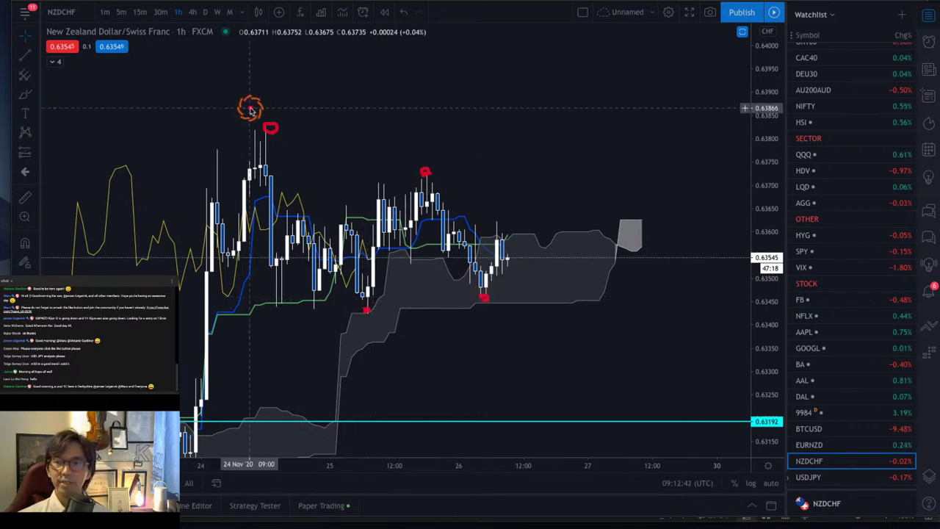
Draw red converging trend lines across the highs and lows, plus red up and down breakout arrows
left_click_drag(232, 126, 589, 215)
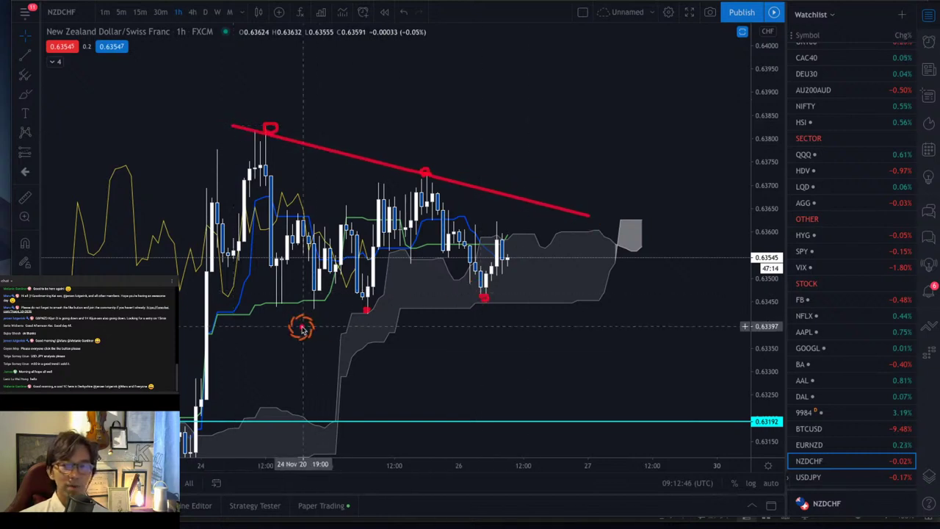
mouse_move(282, 328)
left_mouse_down()
mouse_move(663, 269)
mouse_move(648, 265)
left_mouse_up()
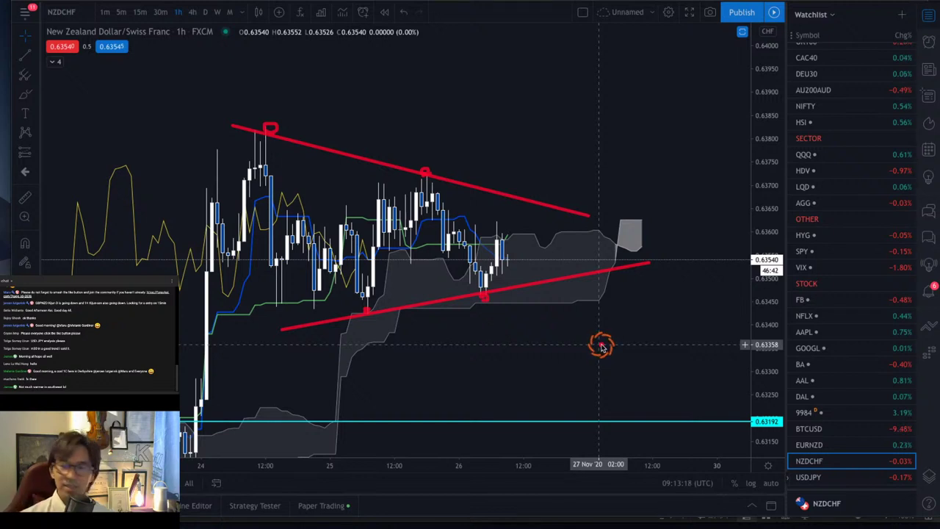
mouse_move(514, 239)
left_mouse_down()
mouse_move(600, 141)
mouse_move(602, 157)
left_mouse_up()
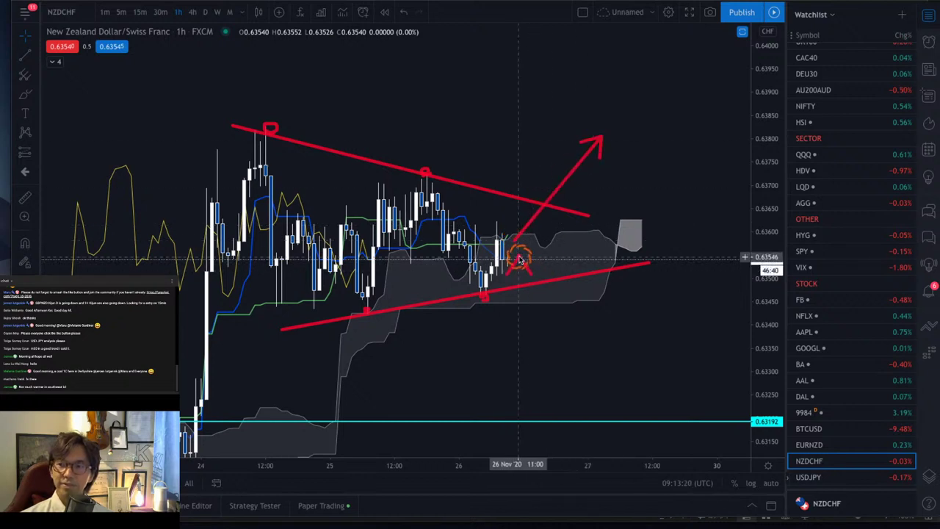
left_click_drag(518, 256, 606, 360)
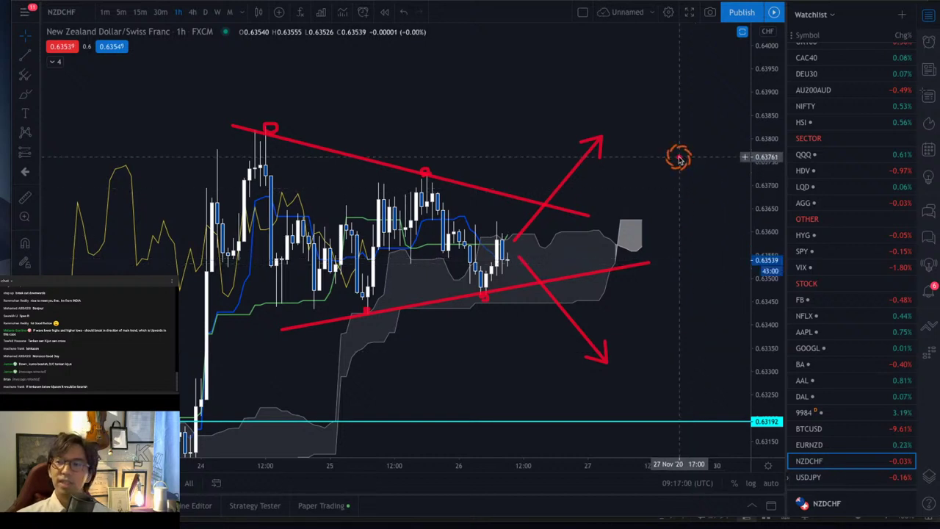
Clear every red line, mark and arrow from the NZDCHF chart with Ctrl+Alt+H
key("ctrl+alt+h")
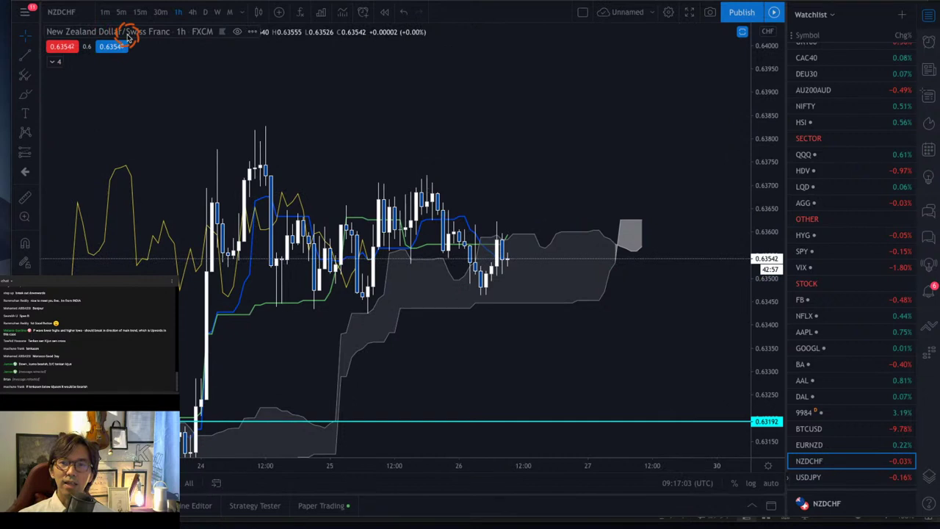
Turn off Ichimoku's Lagging Span, Lead 1, Lead 2 and cloud fill, then stretch the axes
left_click(133, 61)
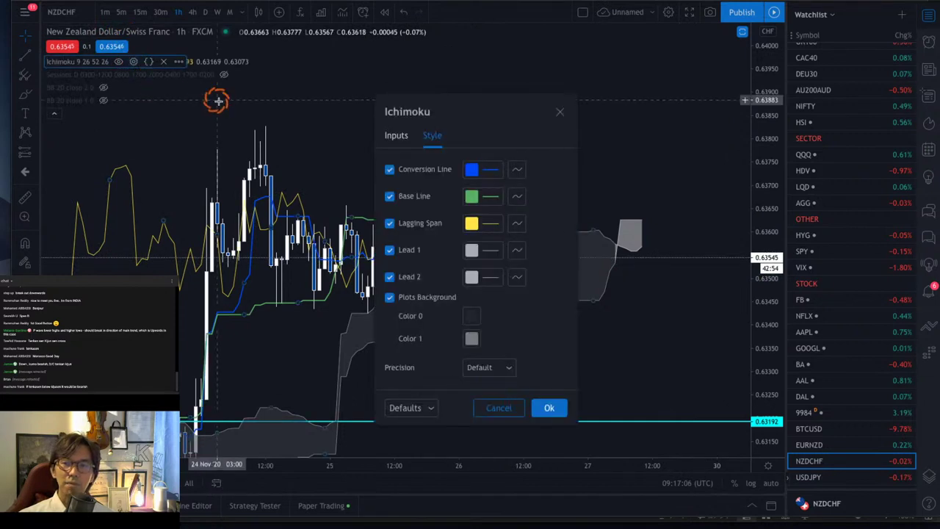
left_click(389, 222)
left_click(390, 249)
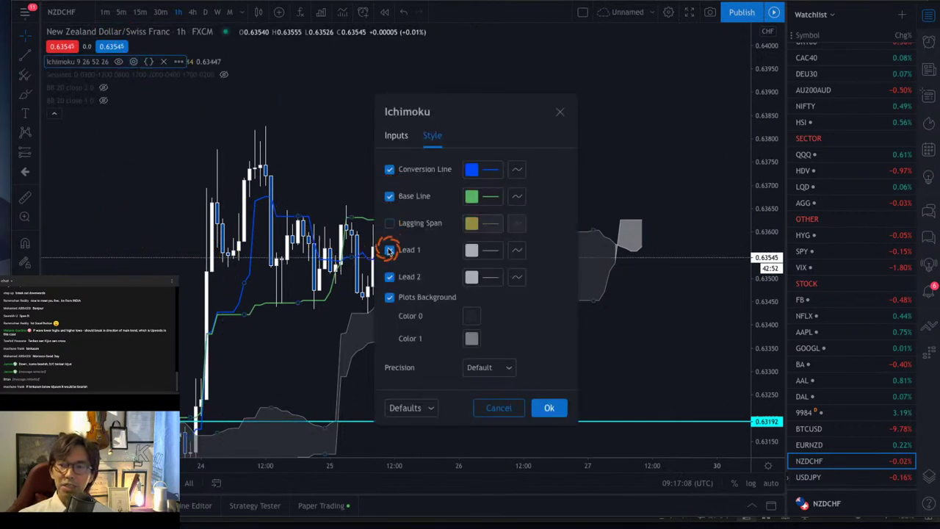
left_click(389, 276)
left_click(389, 296)
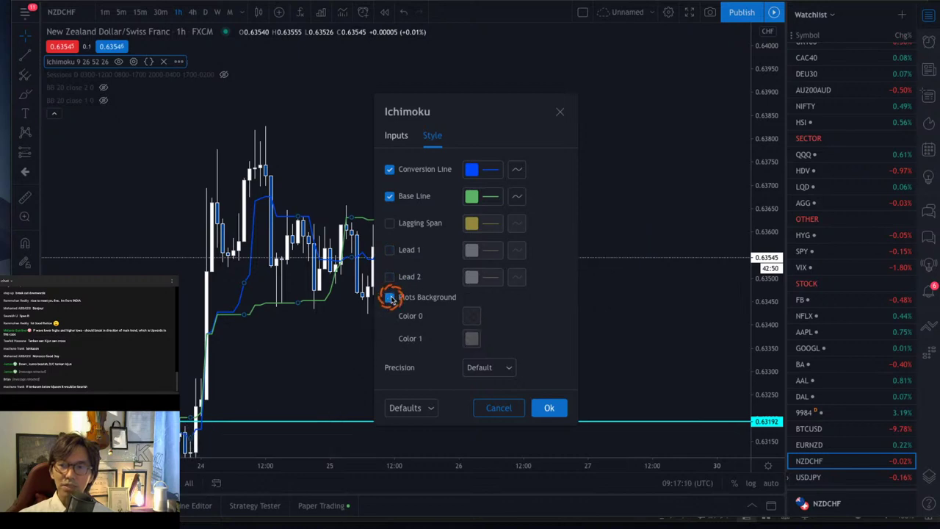
left_click(546, 408)
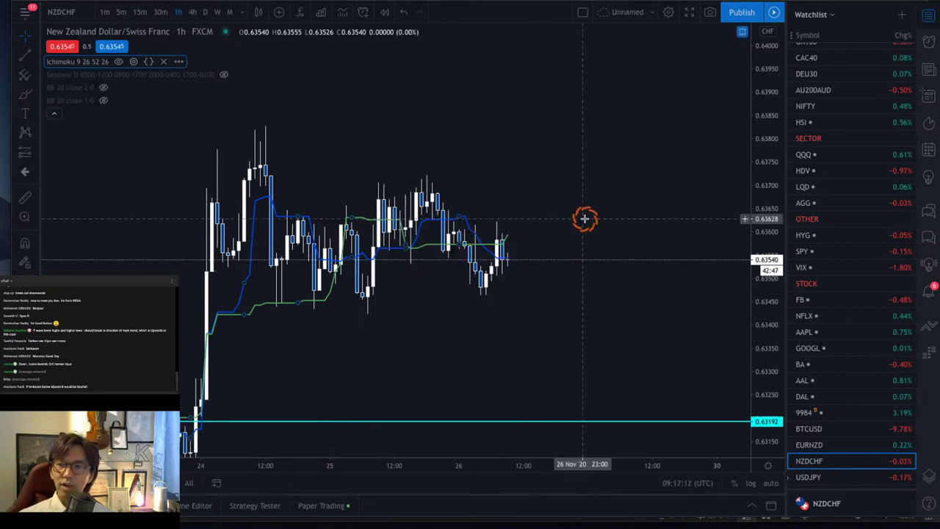
left_click_drag(758, 299, 762, 142)
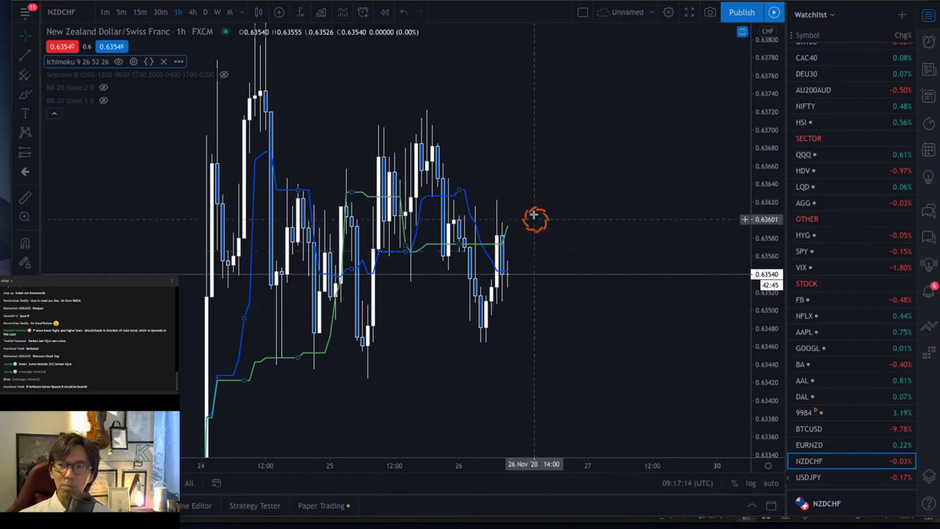
left_click_drag(460, 462, 377, 462)
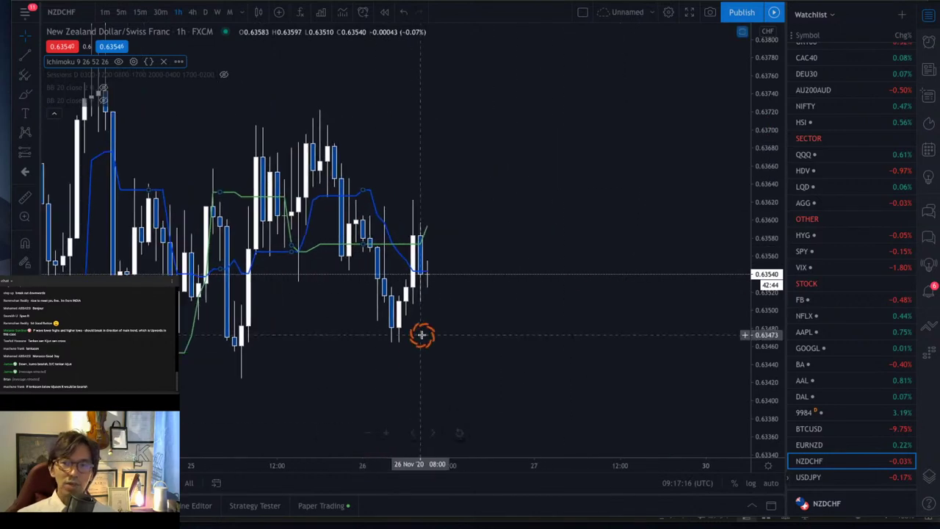
left_click_drag(421, 334, 497, 350)
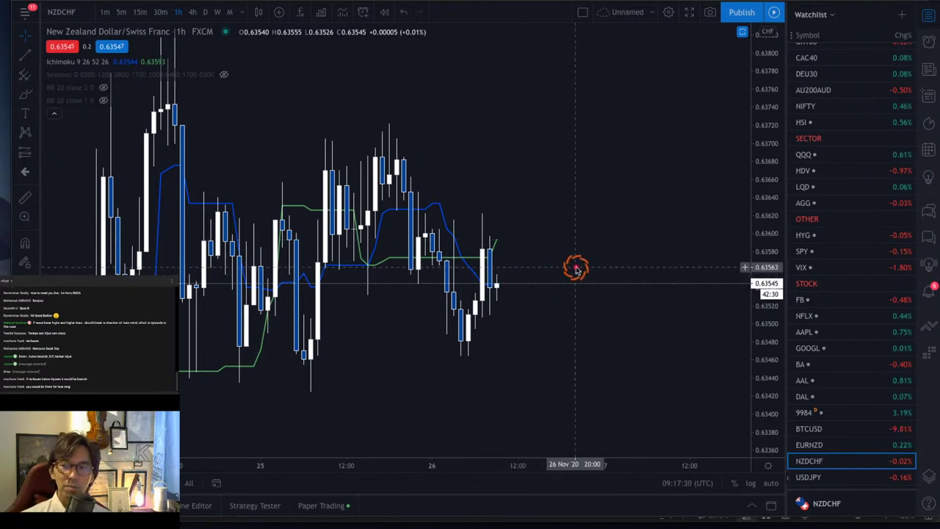
Brush red arrows labelled K and T at the Ichimoku lines and a down-right arrow
mouse_move(575, 269)
left_mouse_down()
mouse_move(504, 273)
mouse_move(507, 283)
mouse_move(603, 263)
mouse_move(602, 296)
left_mouse_up()
left_click_drag(621, 186, 514, 231)
mouse_move(644, 153)
left_mouse_down()
mouse_move(641, 194)
mouse_move(646, 170)
mouse_move(669, 189)
left_mouse_up()
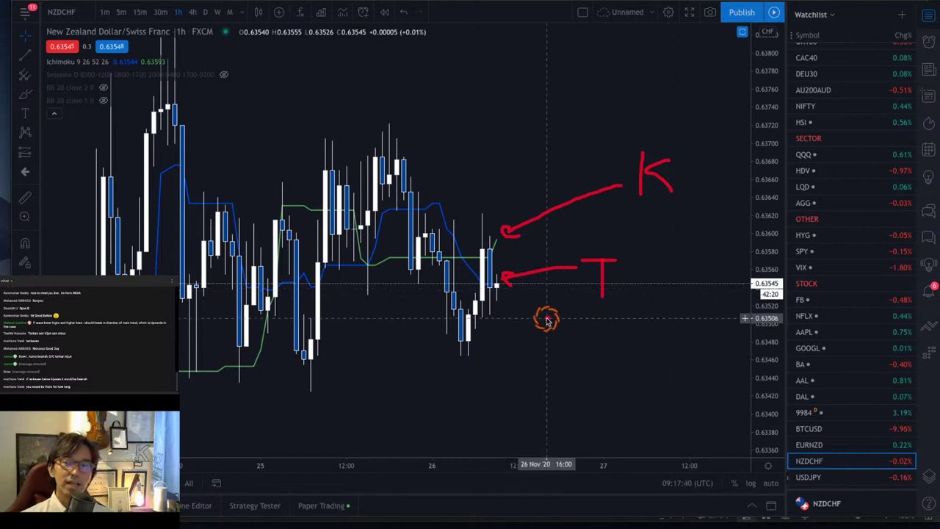
mouse_move(516, 285)
left_mouse_down()
mouse_move(607, 392)
mouse_move(595, 399)
left_mouse_up()
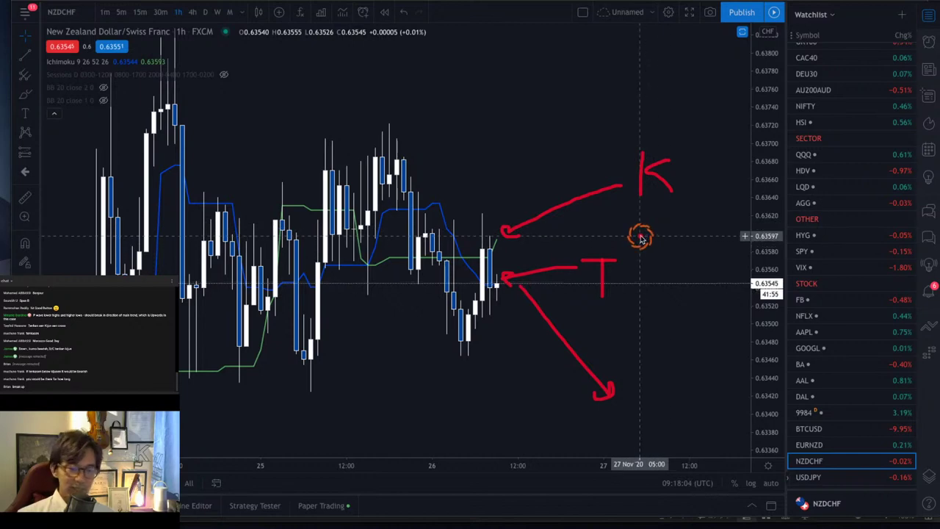
Clear the K and T notes, then brush a red circle, 'Buy' arrow and down-right line at the latest candle
key("Escape")
left_click_drag(772, 175, 771, 185)
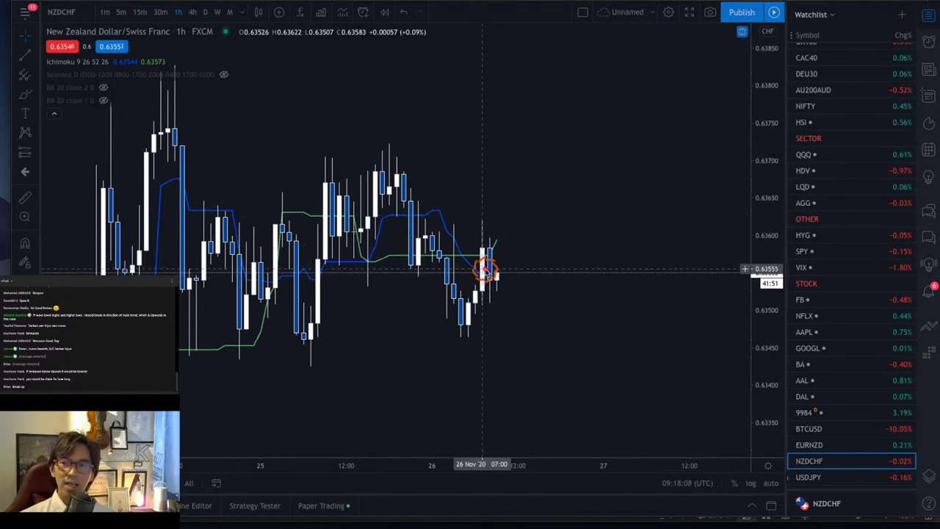
mouse_move(479, 273)
left_mouse_down()
mouse_move(520, 236)
mouse_move(538, 244)
mouse_move(507, 257)
mouse_move(524, 203)
mouse_move(513, 183)
mouse_move(525, 224)
left_mouse_up()
mouse_move(598, 181)
left_mouse_down()
mouse_move(558, 195)
mouse_move(568, 211)
left_mouse_up()
mouse_move(623, 185)
left_mouse_down()
mouse_move(643, 202)
mouse_move(625, 209)
mouse_move(652, 200)
mouse_move(652, 217)
mouse_move(706, 189)
mouse_move(689, 224)
mouse_move(686, 212)
mouse_move(683, 246)
left_mouse_up()
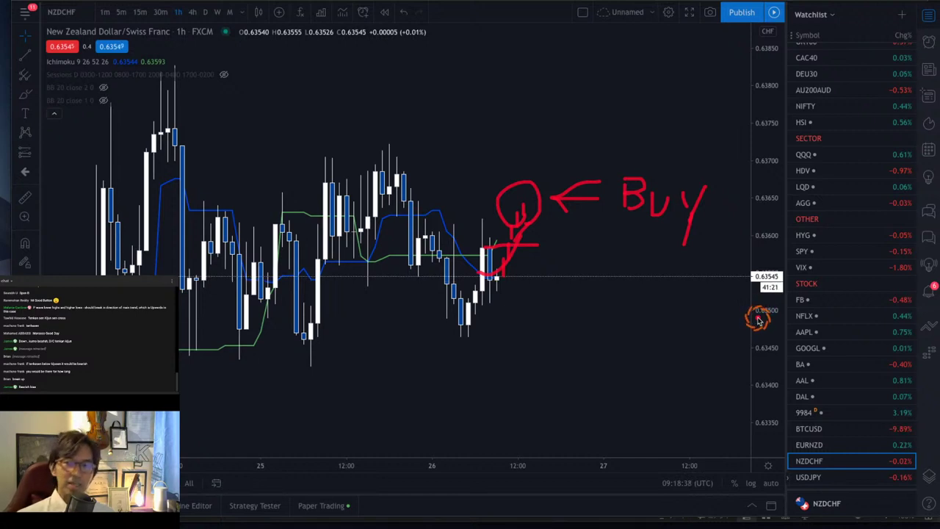
mouse_move(503, 272)
left_mouse_down()
mouse_move(545, 350)
mouse_move(576, 392)
mouse_move(584, 384)
left_mouse_up()
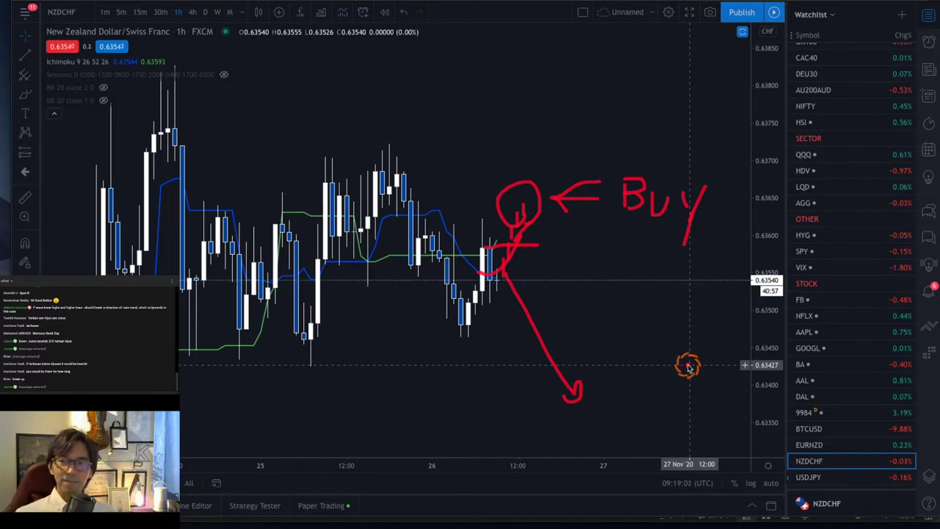
Clear the Buy drawings and re-enable Lagging Span, Lead 1, Lead 2 and the cloud fill in Ichimoku
key("Escape")
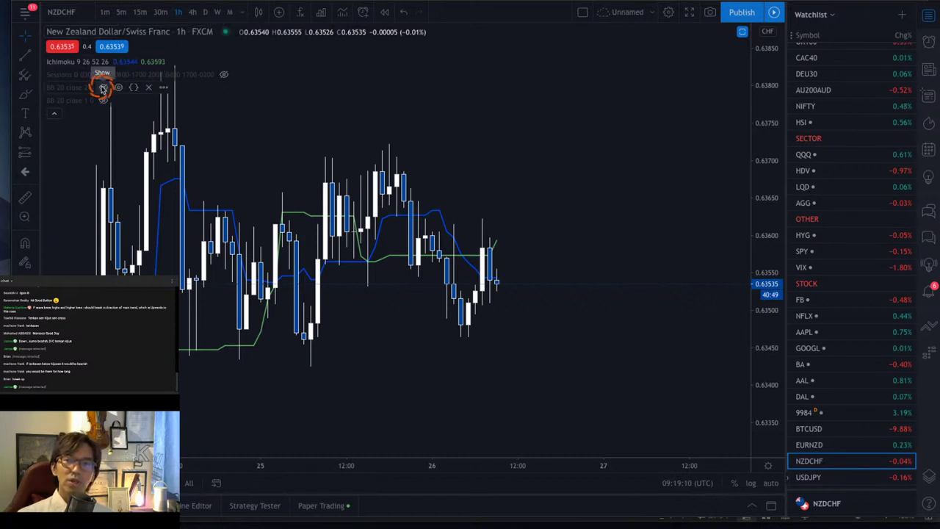
left_click(133, 62)
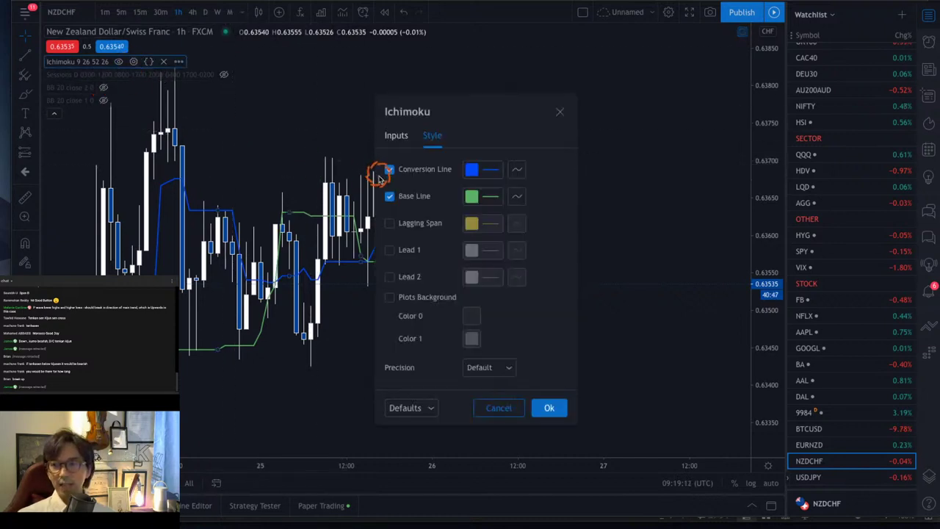
left_click(389, 222)
left_click(390, 249)
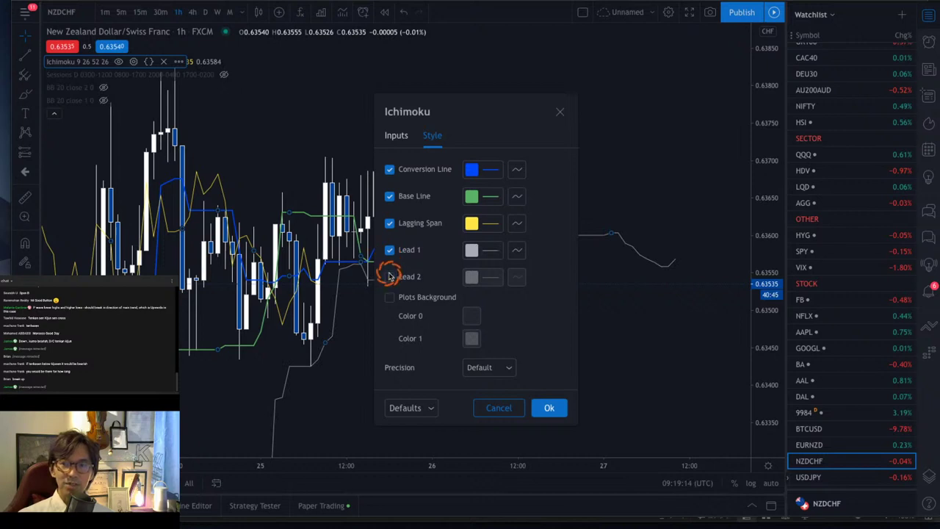
left_click(390, 276)
left_click(390, 297)
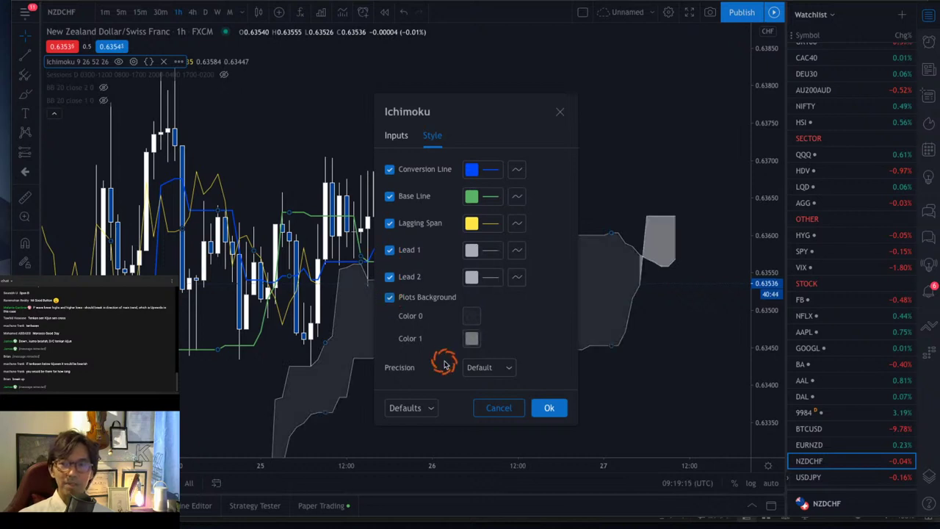
left_click(547, 408)
Draw a long red rising arrow, a descending trend line over the highs, and a circled breakout arrow
left_click_drag(778, 54, 773, 202)
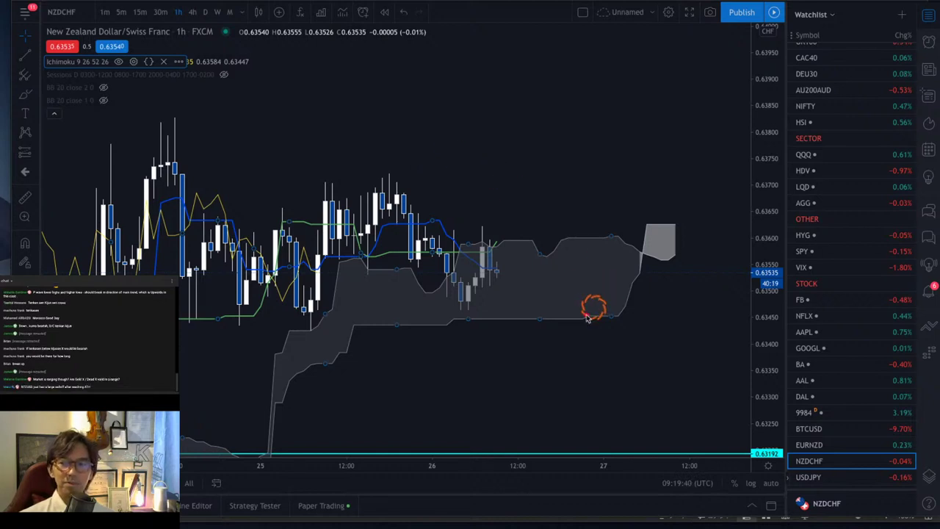
left_click_drag(497, 465, 756, 225)
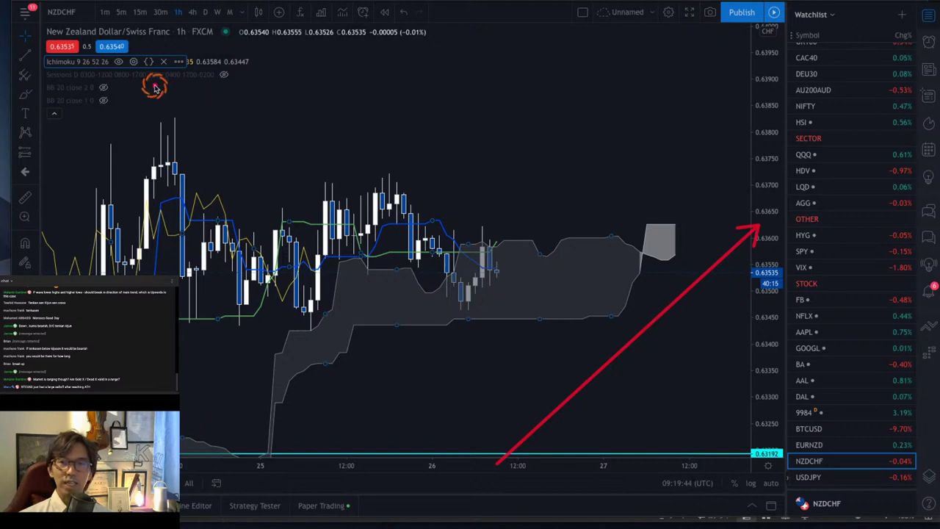
left_click_drag(140, 99, 593, 259)
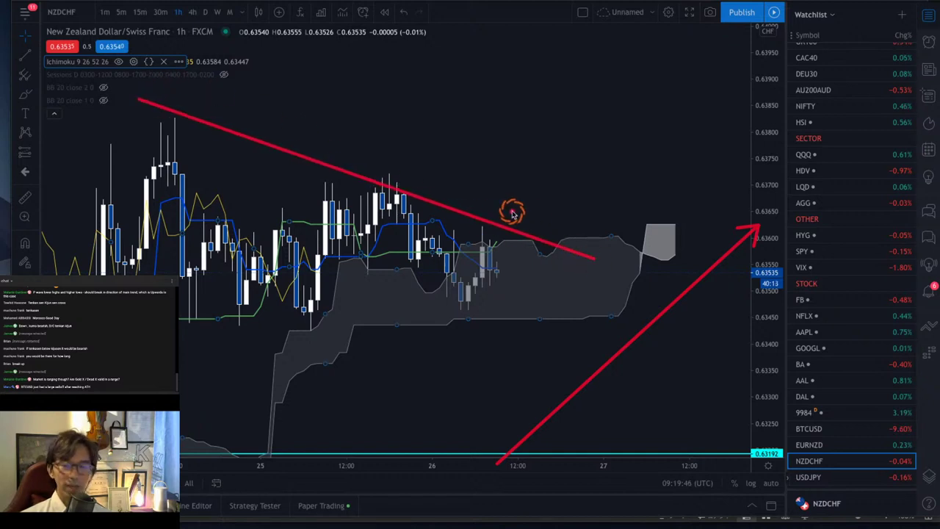
left_click_drag(491, 245, 626, 92)
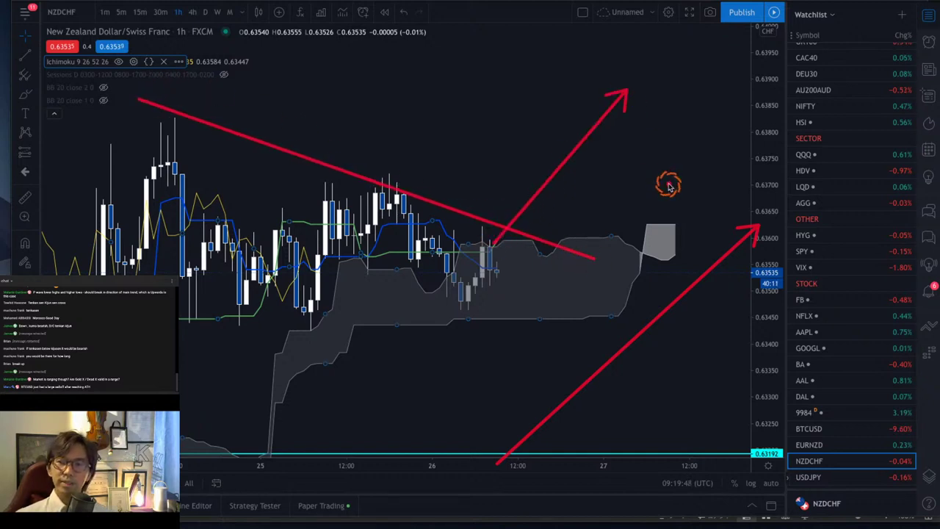
mouse_move(552, 214)
left_mouse_down()
mouse_move(533, 214)
mouse_move(568, 169)
mouse_move(548, 213)
left_mouse_up()
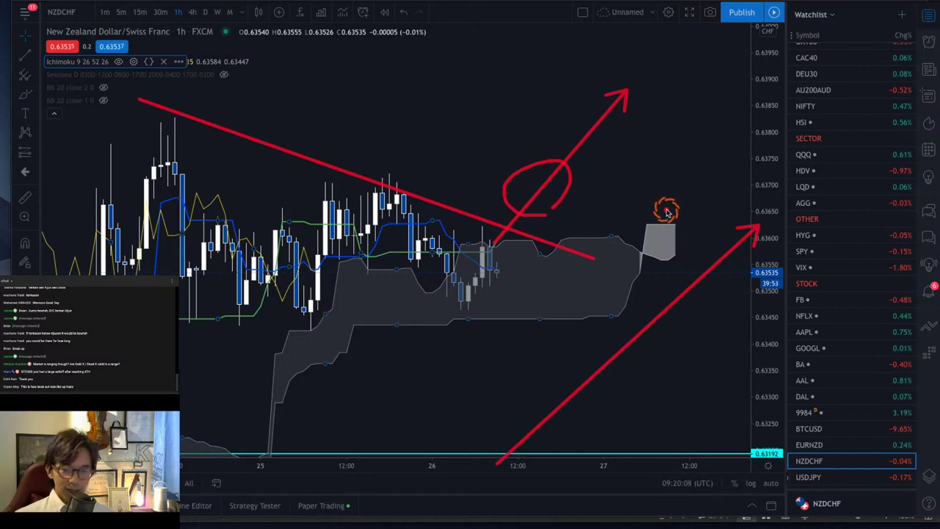
Wipe the red trend line and arrows off the chart, then scroll the watchlist up
key("Escape")
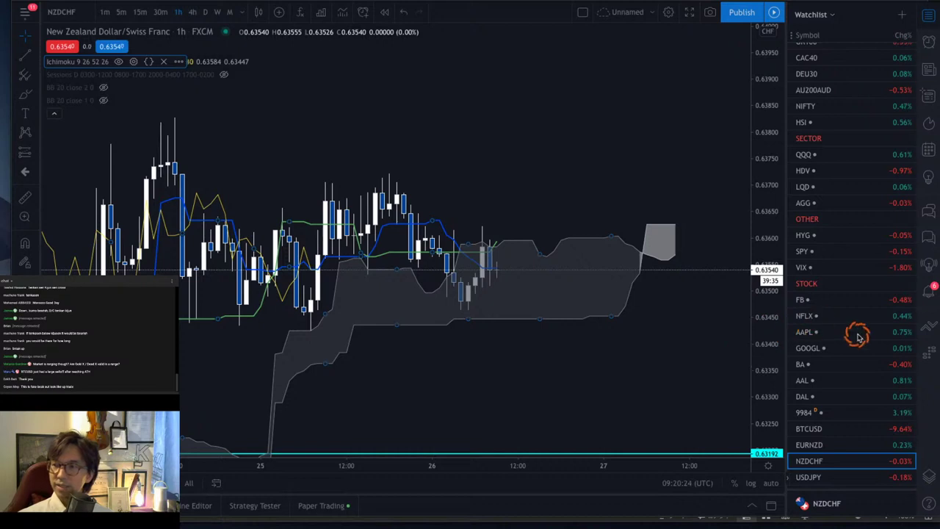
scroll(857, 336, "up", 5)
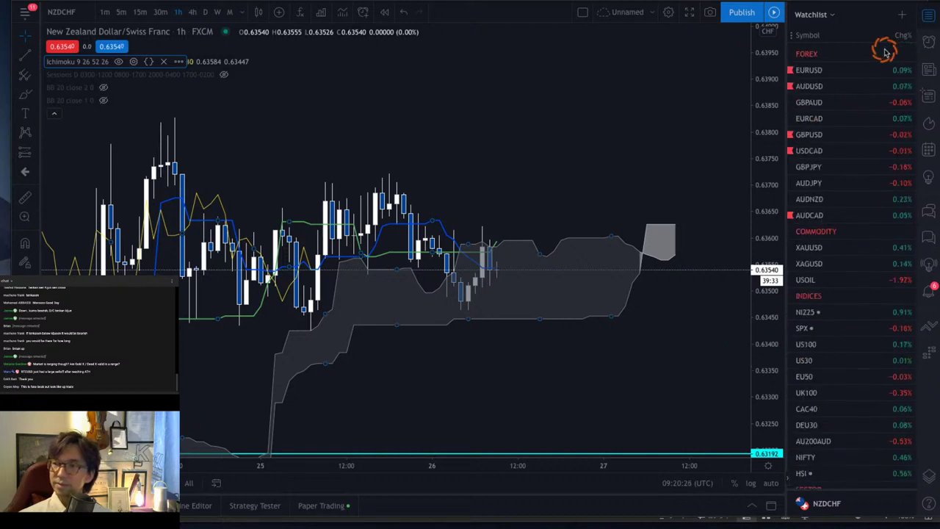
Search for GBPNZD, add the FXCM pair to the watchlist and open its chart
left_click(900, 14)
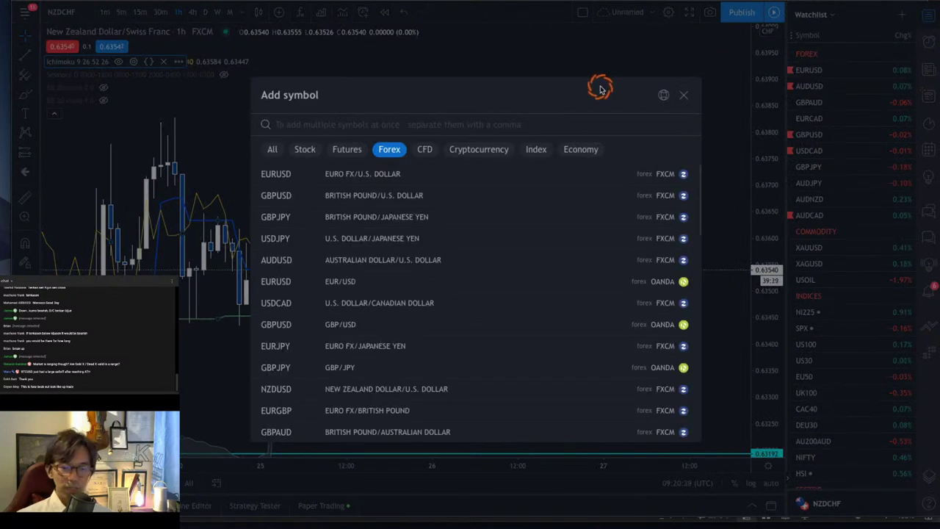
type("GBO")
key("BackSpace")
type("P")
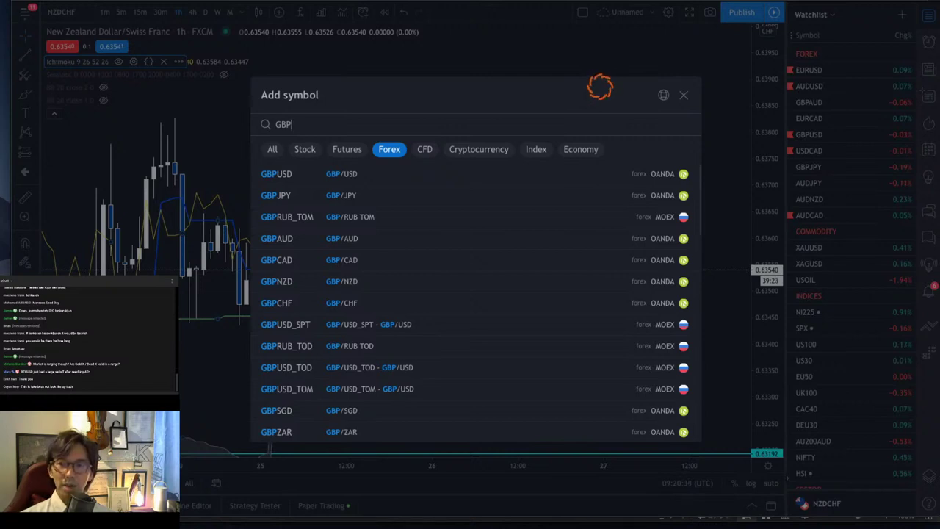
type("NZD")
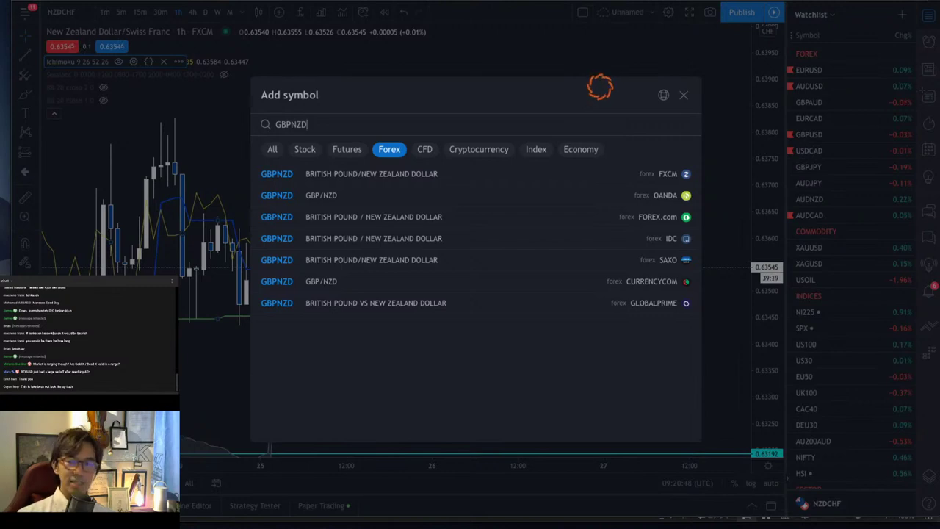
left_click(506, 180)
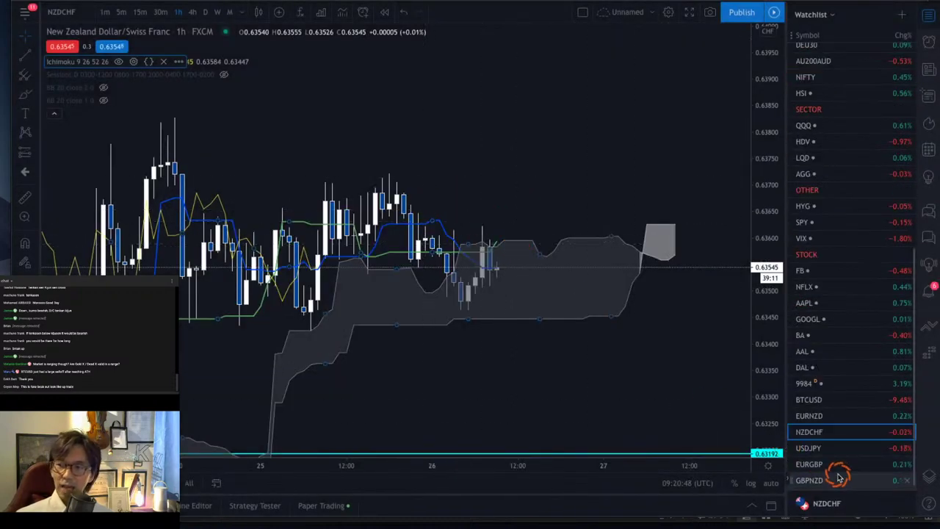
left_click(835, 480)
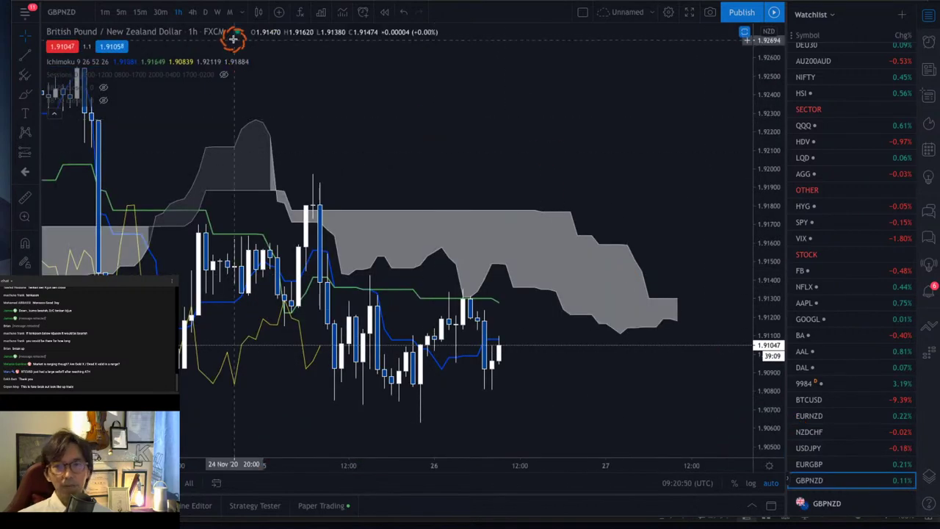
Switch GBPNZD to the daily timeframe and brush a red arrow and circles on the candles and lagging line
left_click(205, 11)
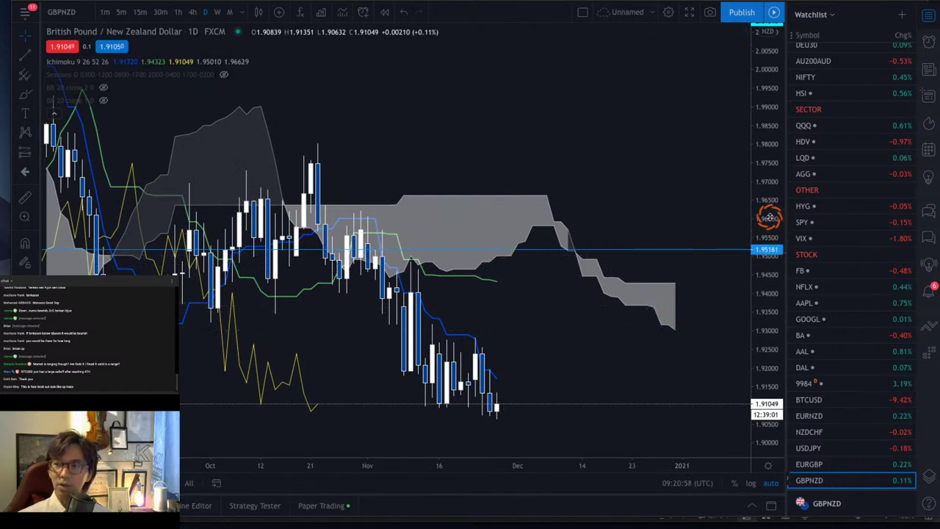
left_click_drag(768, 208, 768, 195)
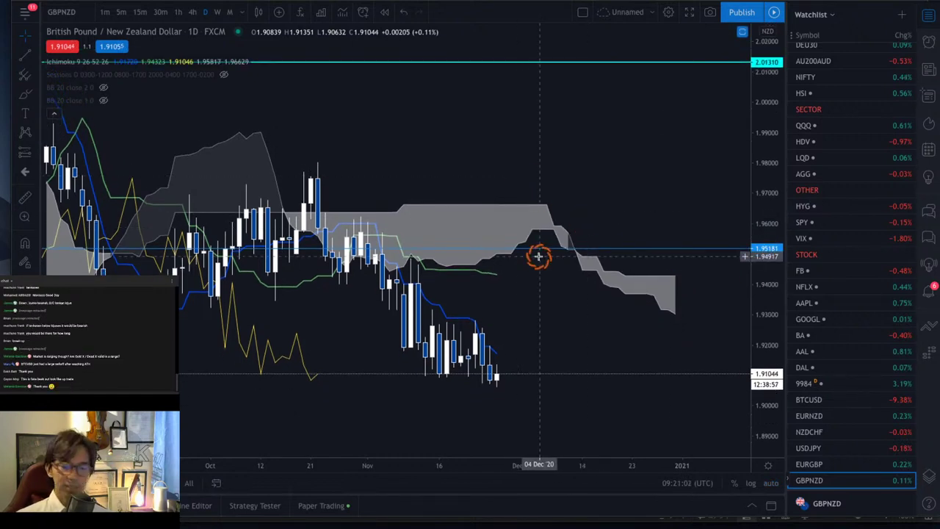
left_click_drag(520, 230, 656, 310)
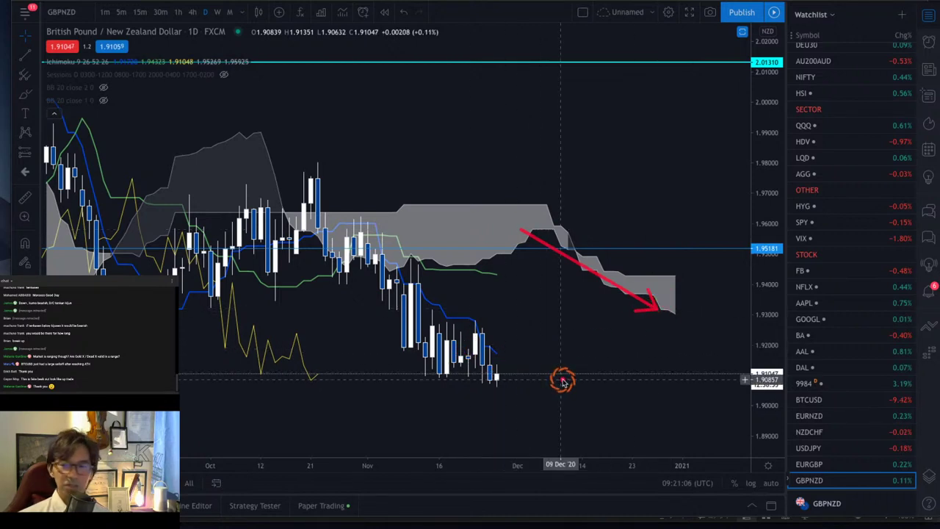
mouse_move(477, 392)
left_mouse_down()
mouse_move(478, 382)
mouse_move(493, 392)
mouse_move(481, 389)
left_mouse_up()
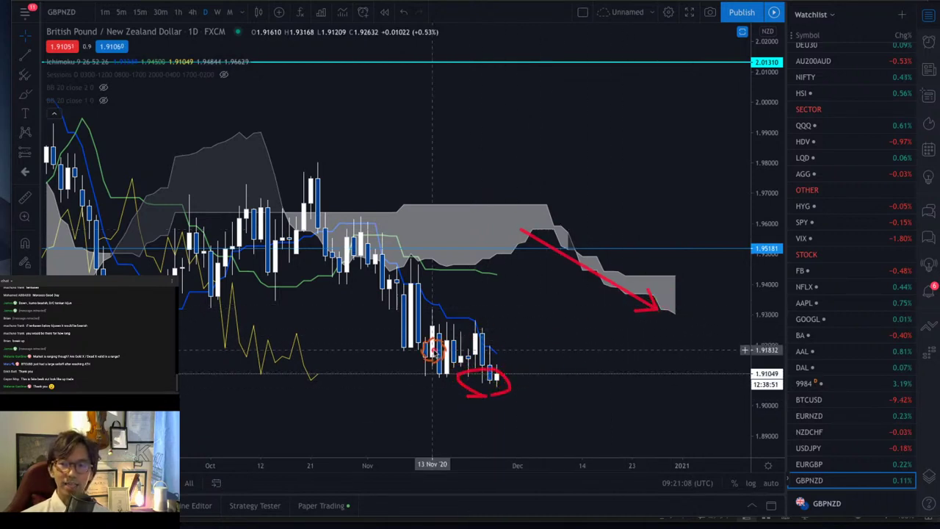
mouse_move(312, 397)
left_mouse_down()
mouse_move(339, 368)
mouse_move(312, 400)
left_mouse_up()
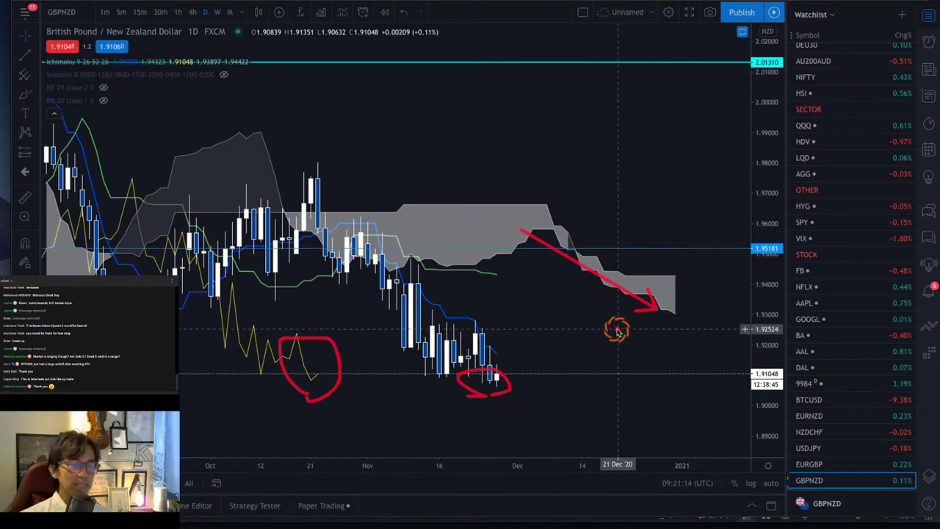
Place a horizontal level at 1.90556, sketch a downward path, then erase the red freehand drawings
left_click(435, 389)
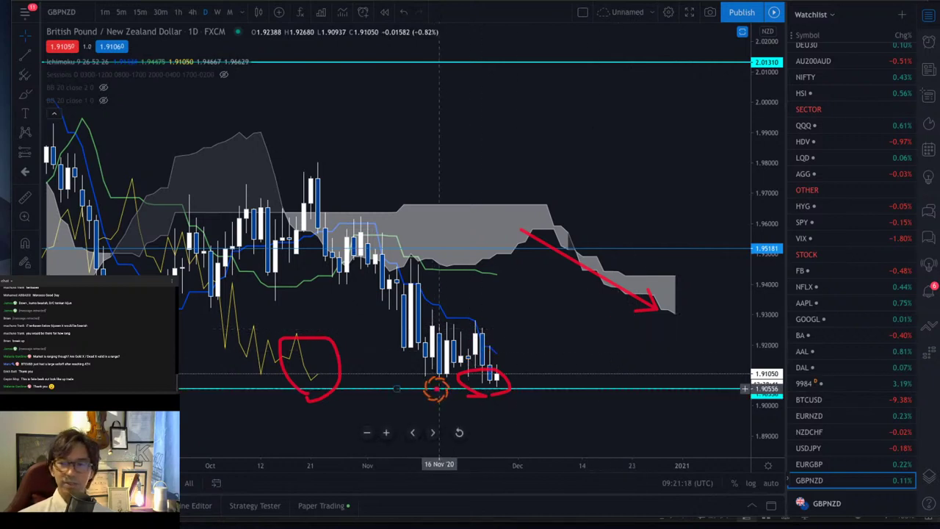
left_click_drag(493, 373, 565, 435)
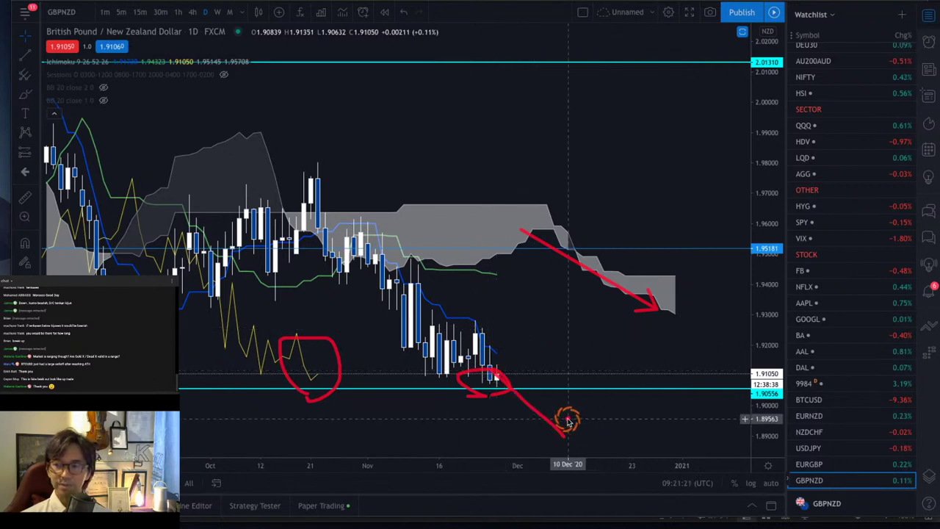
key("Escape")
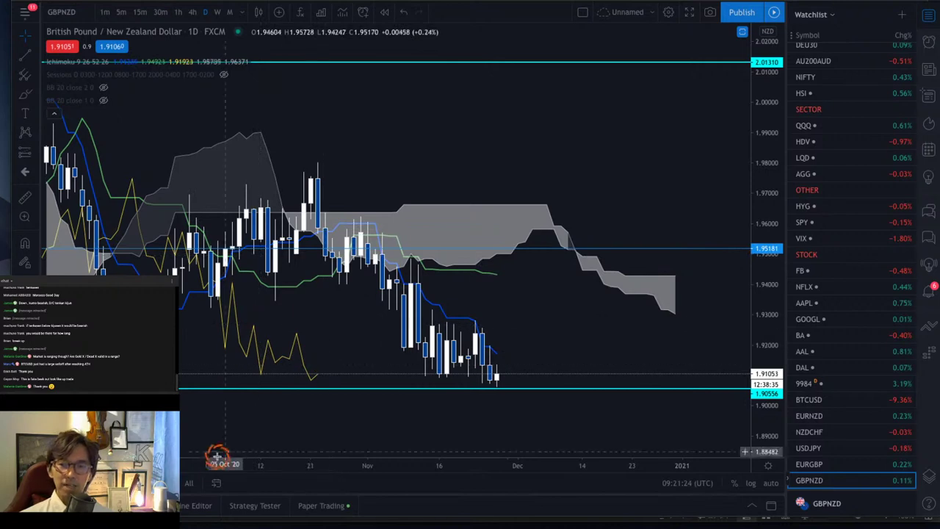
Zoom the daily GBPNZD chart out to span July through December with a taller price scale
left_click_drag(198, 465, 458, 470)
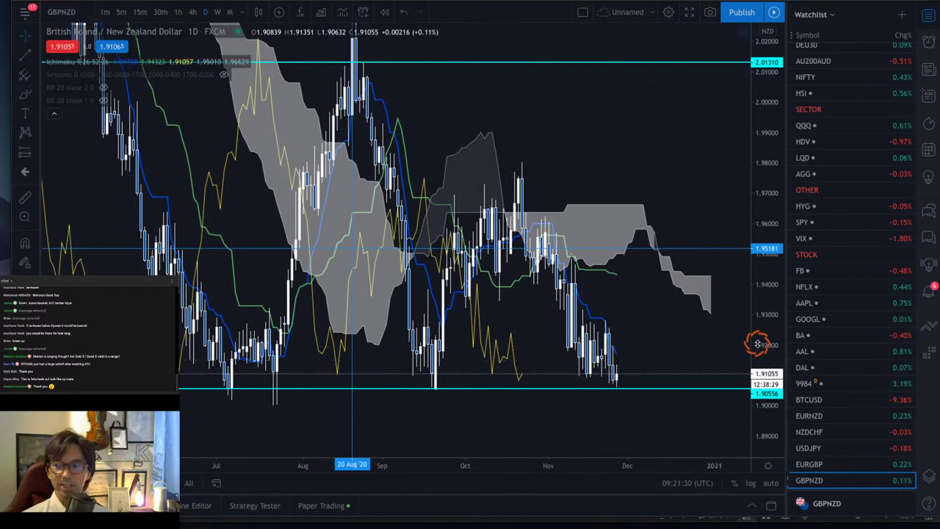
left_click_drag(760, 343, 767, 327)
left_click_drag(670, 325, 625, 287)
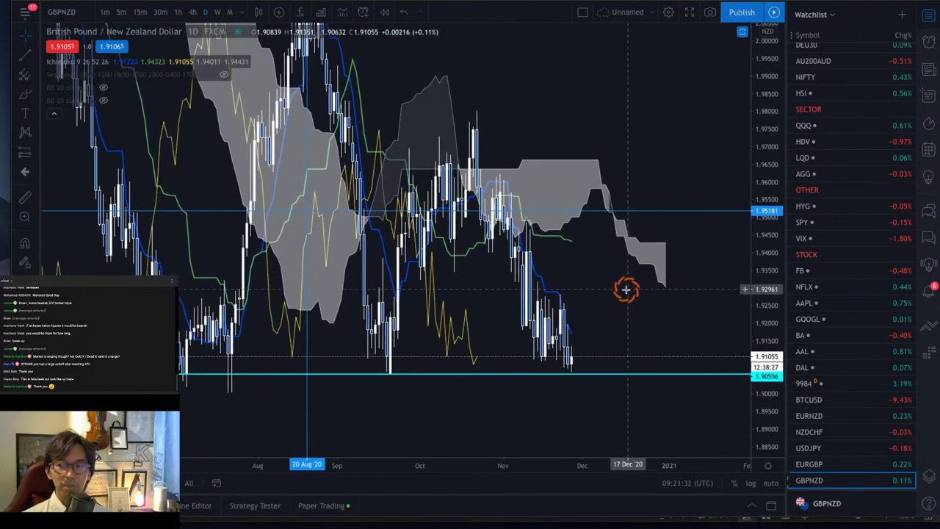
Sketch a red arrow down past 1.90556, mark the lows on that level, then erase them
mouse_move(560, 335)
left_mouse_down()
mouse_move(622, 413)
mouse_move(607, 430)
left_mouse_up()
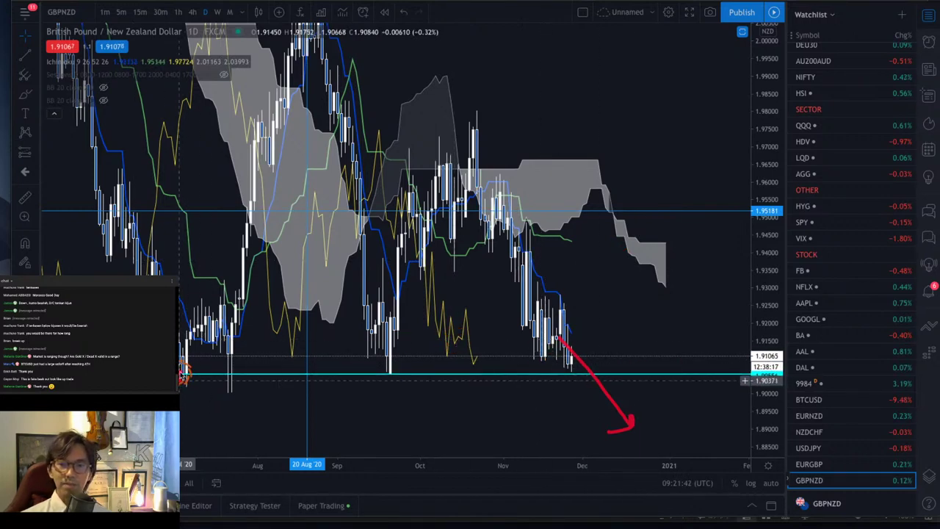
left_click_drag(180, 375, 238, 377)
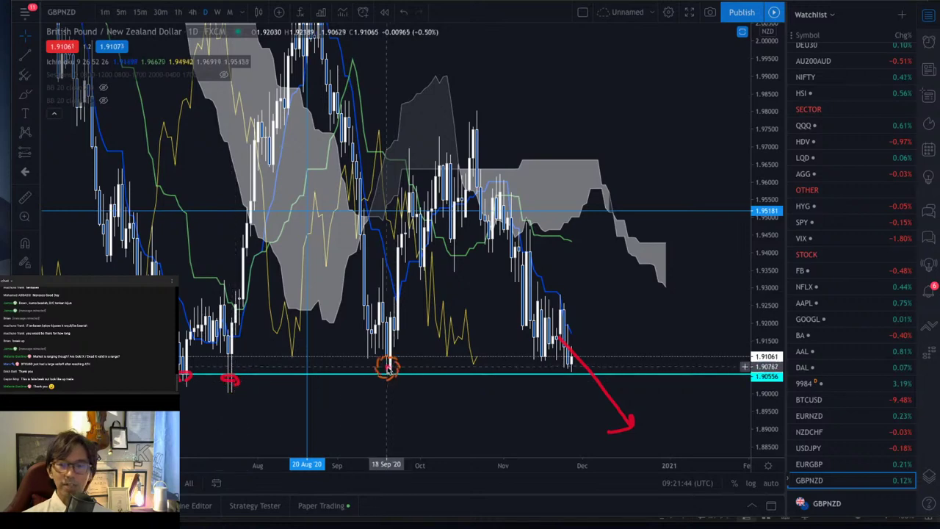
left_click_drag(387, 368, 394, 376)
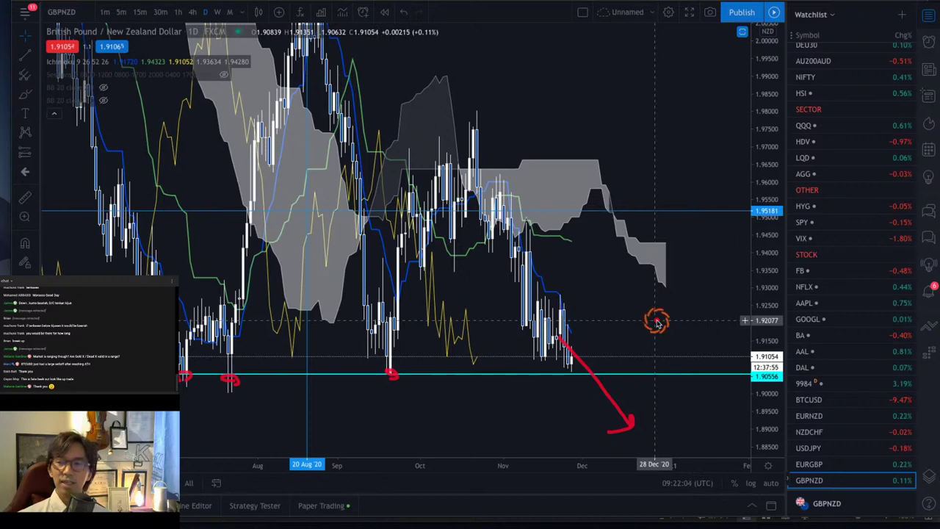
key("Escape")
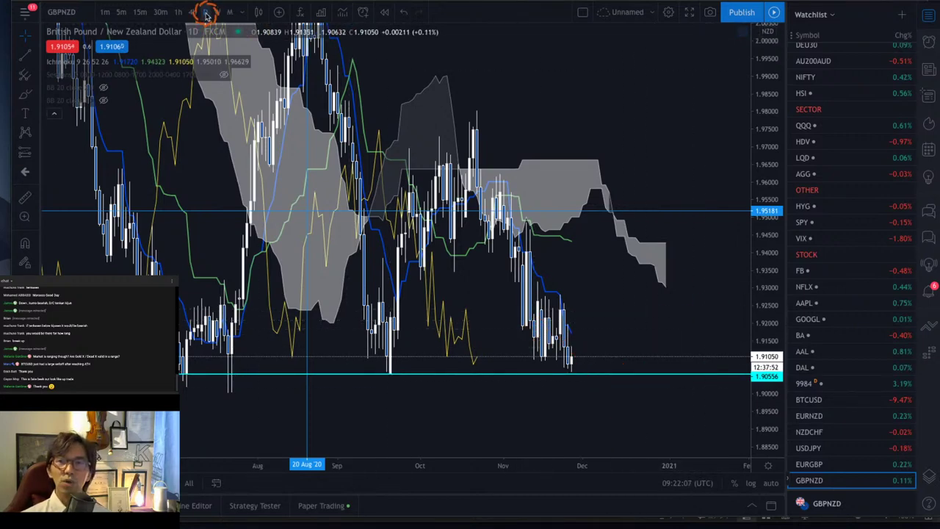
Switch GBPNZD to the 1-hour interval (60) with an auto-fitted price scale
type("60")
key("Return")
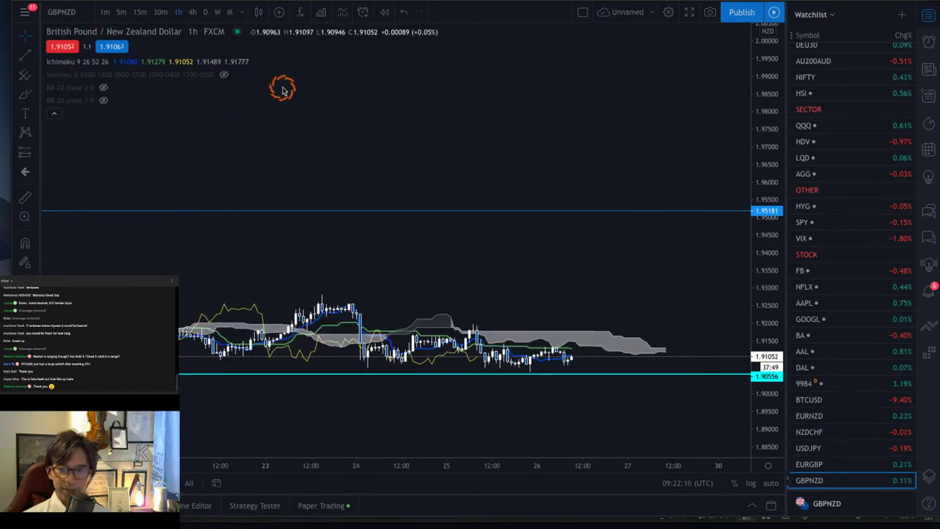
left_click(770, 483)
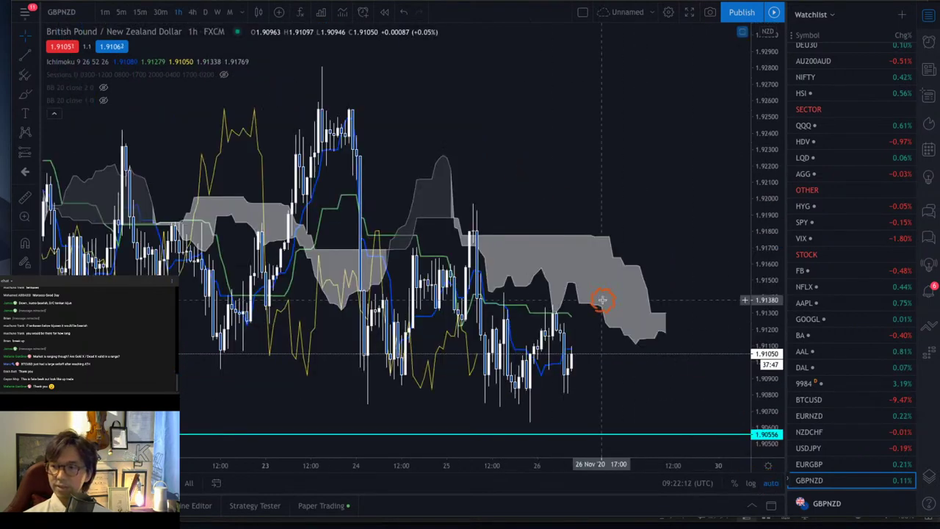
Frame the cloud ahead of price and draw red arrows down along the cloud and toward 1.90556
left_click_drag(664, 237, 628, 225)
left_click_drag(754, 290, 771, 214)
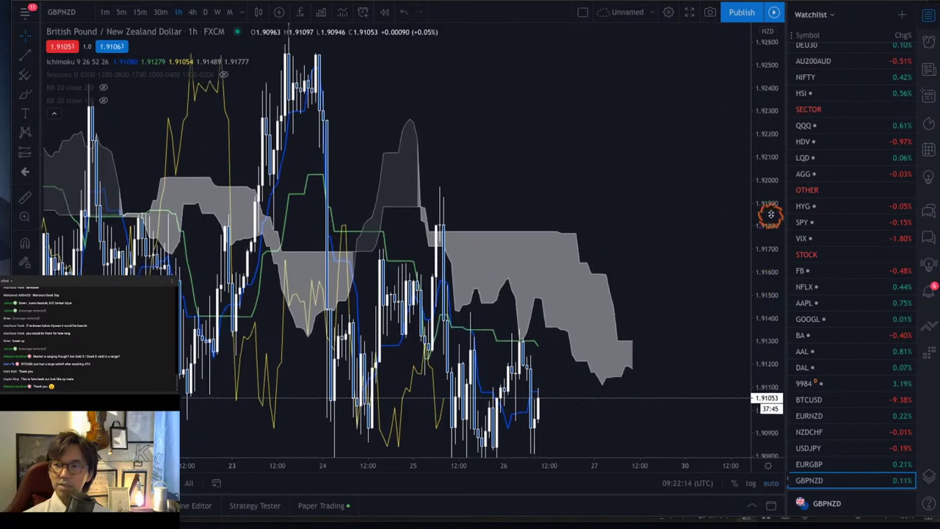
left_click_drag(689, 274, 620, 160)
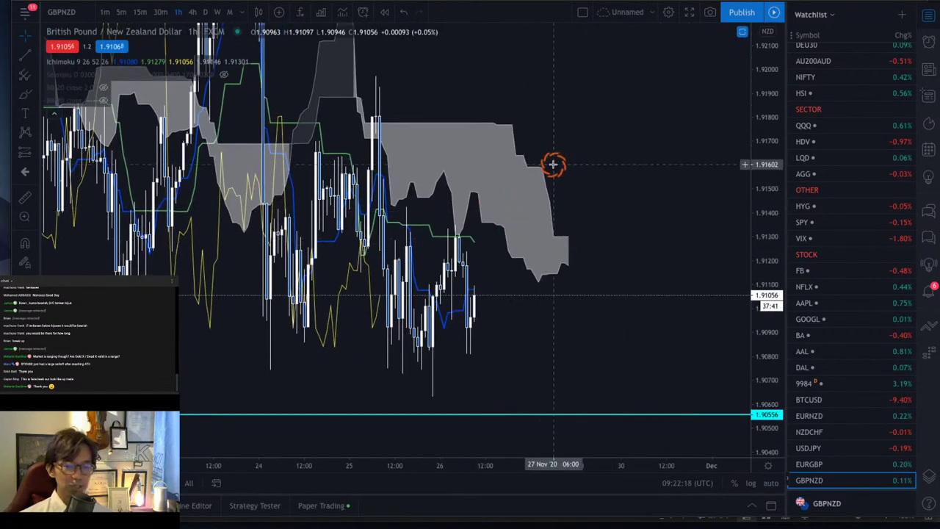
left_click_drag(444, 130, 524, 220)
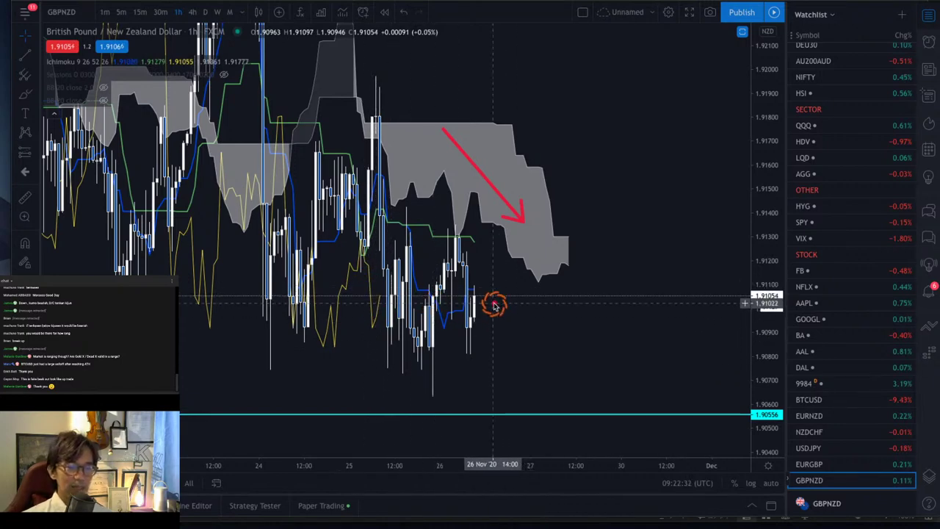
left_click_drag(494, 302, 593, 435)
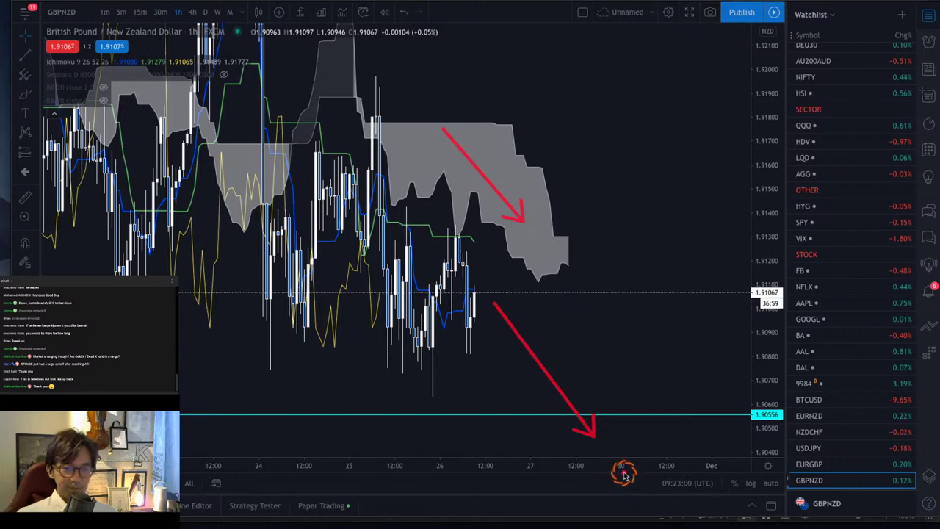
key("Escape")
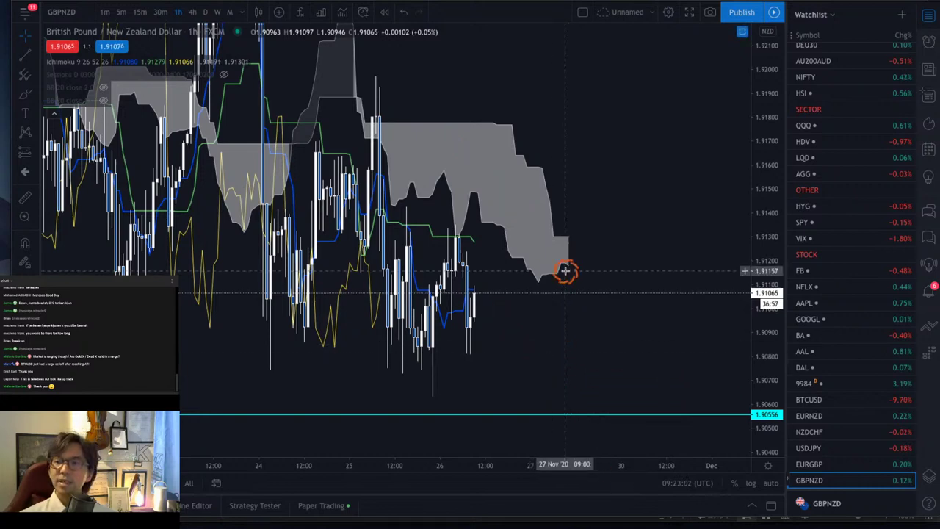
left_click_drag(771, 163, 770, 254)
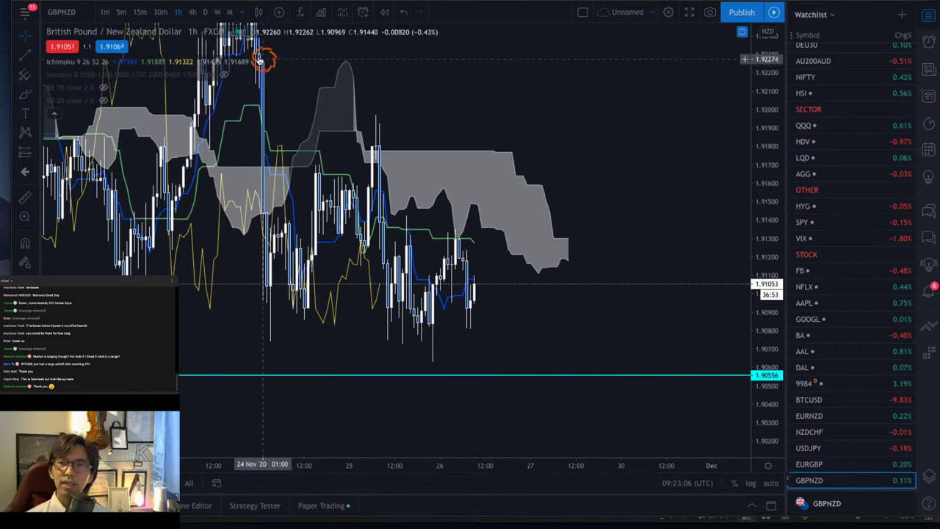
left_click(144, 12)
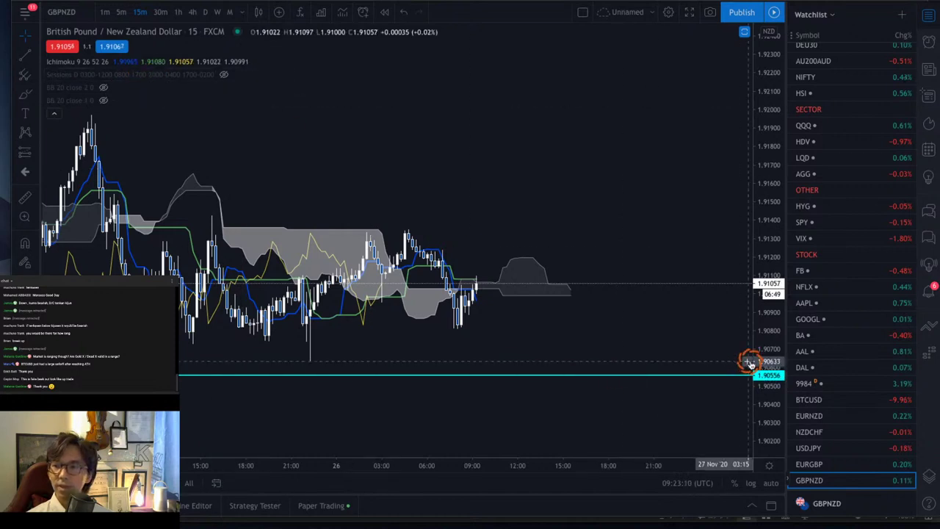
left_click_drag(765, 342, 774, 280)
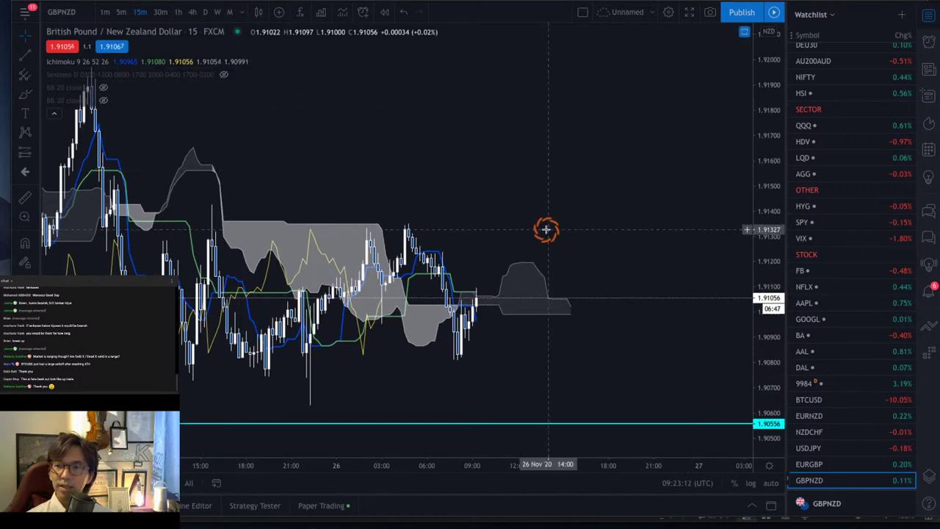
left_click_drag(546, 227, 598, 229)
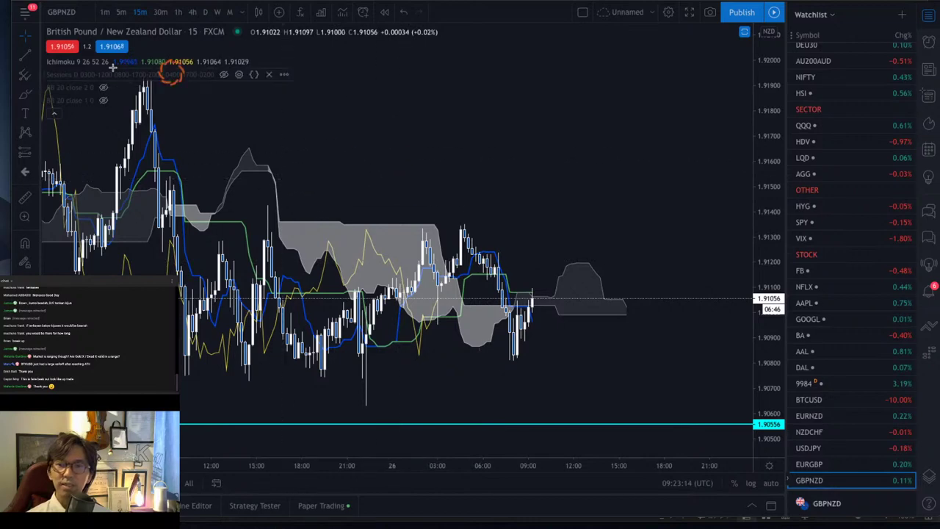
left_click(121, 12)
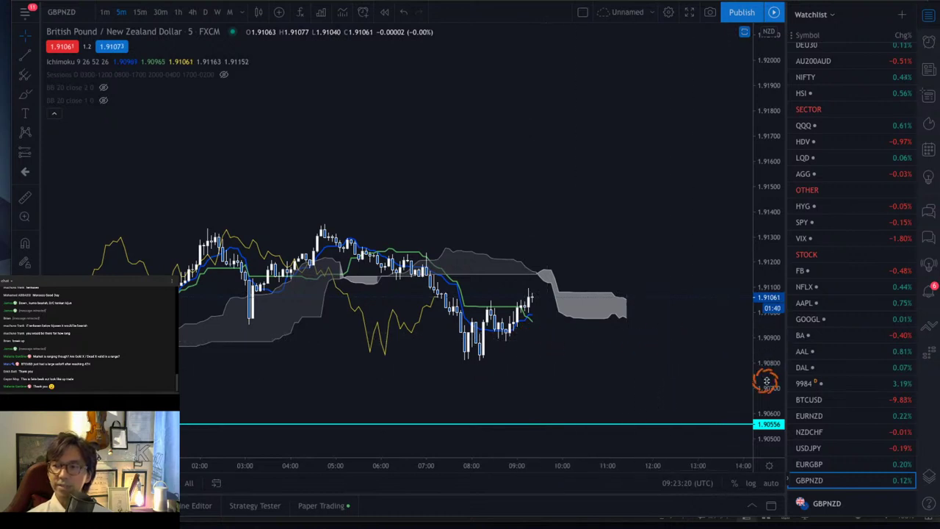
left_click_drag(776, 383, 782, 290)
left_click_drag(649, 327, 595, 168)
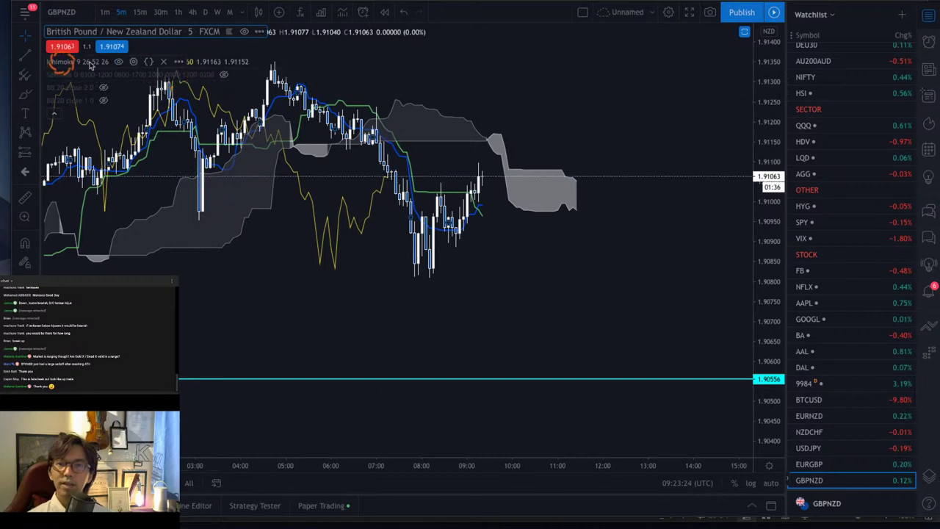
left_click(177, 13)
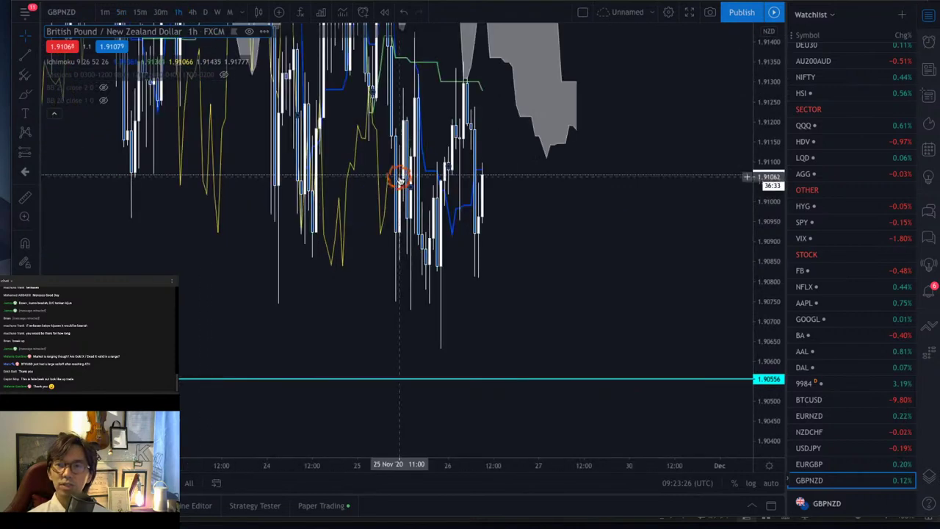
Reset the price scale and glance at the 30-minute chart before returning to 1 hour
left_click(772, 481)
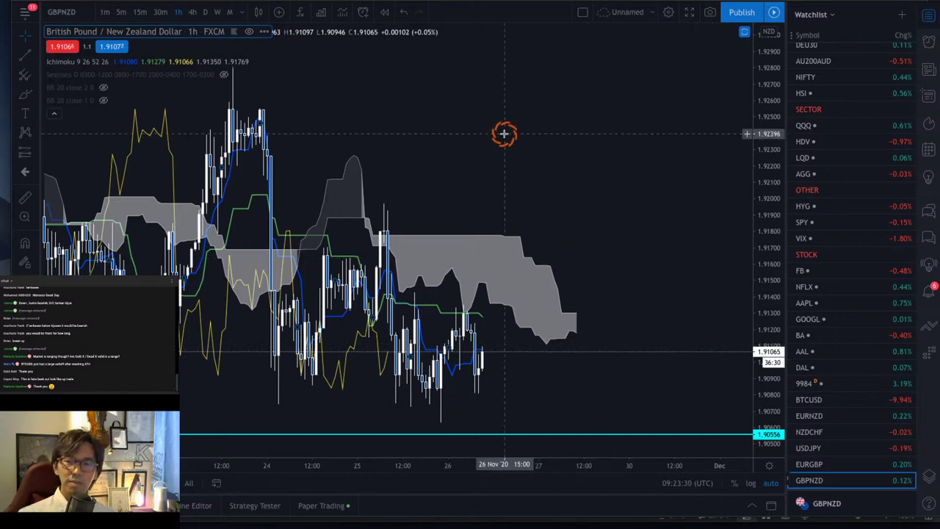
left_click(160, 12)
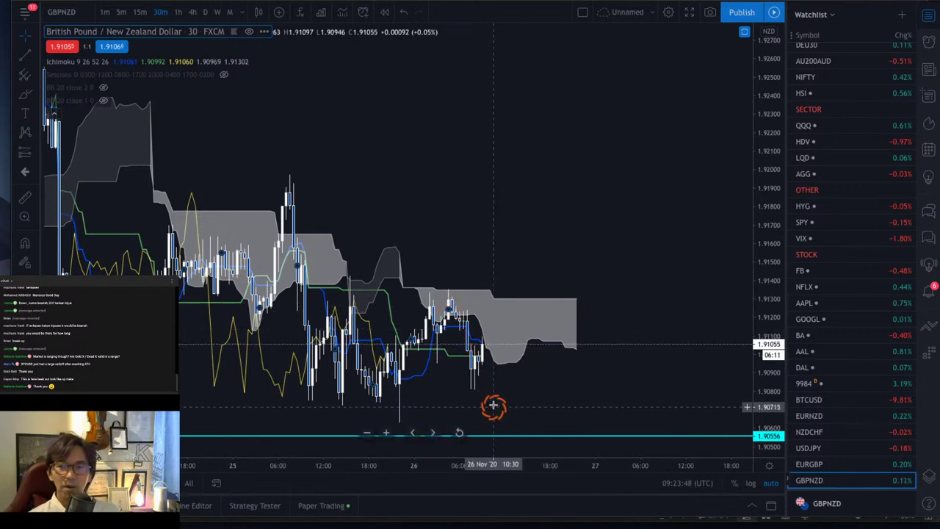
left_click(181, 13)
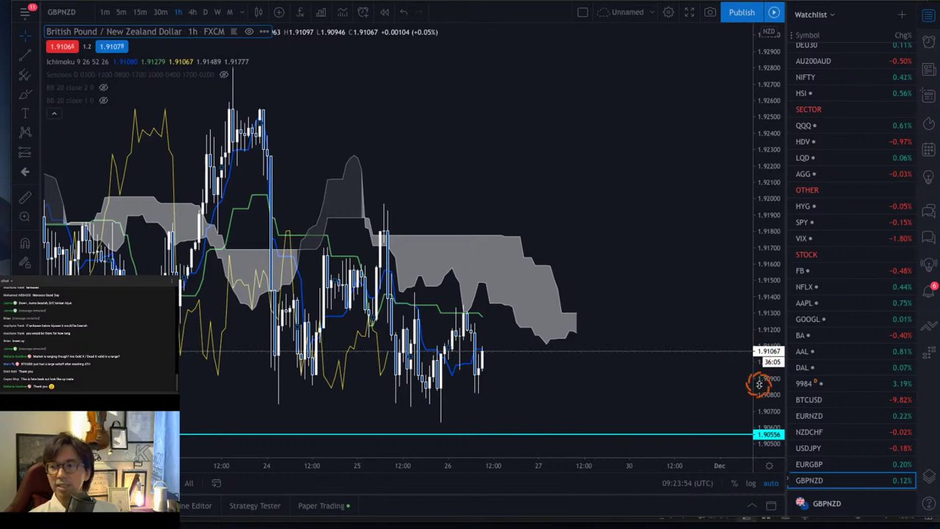
Rescale the GBPNZD chart to center the cloud, then begin adding a watchlist symbol
left_click_drag(760, 383, 497, 292)
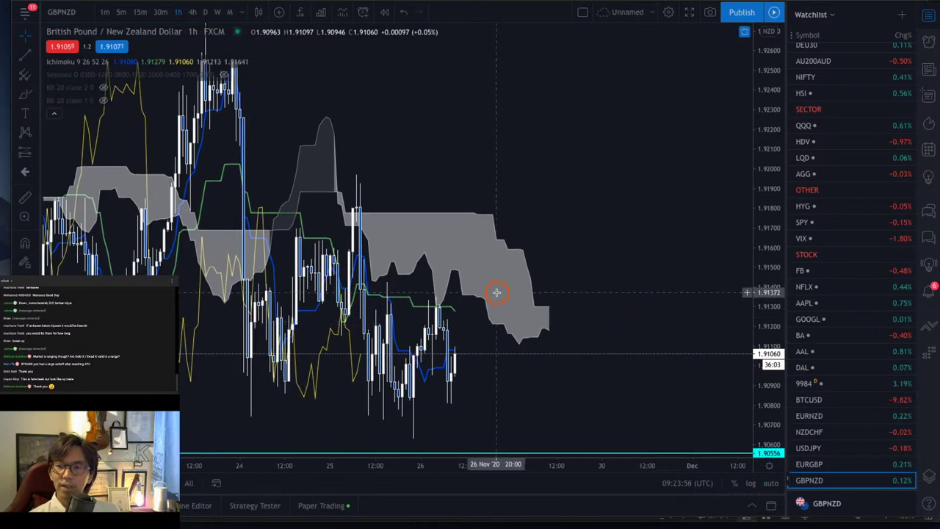
mouse_move(447, 470)
left_mouse_down()
mouse_move(399, 461)
mouse_move(434, 466)
left_mouse_up()
left_click_drag(443, 372, 516, 327)
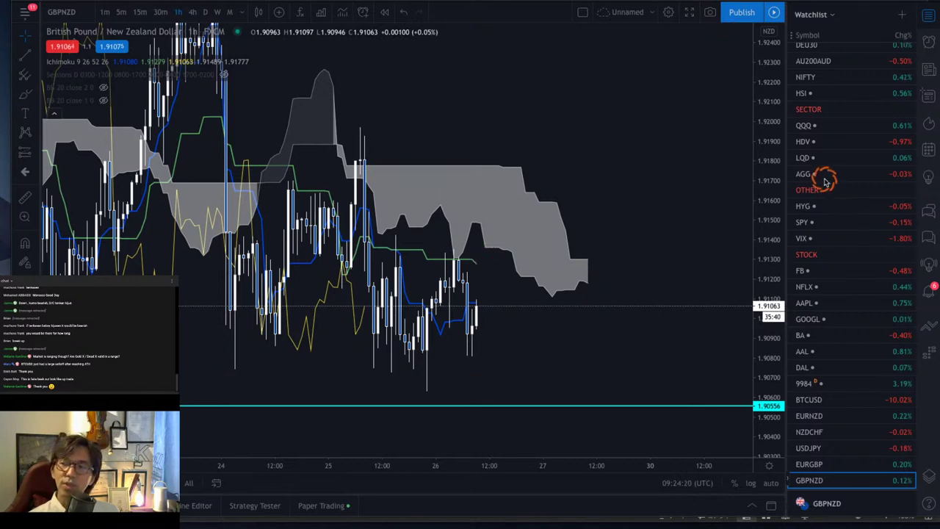
scroll(825, 182, "up", 5)
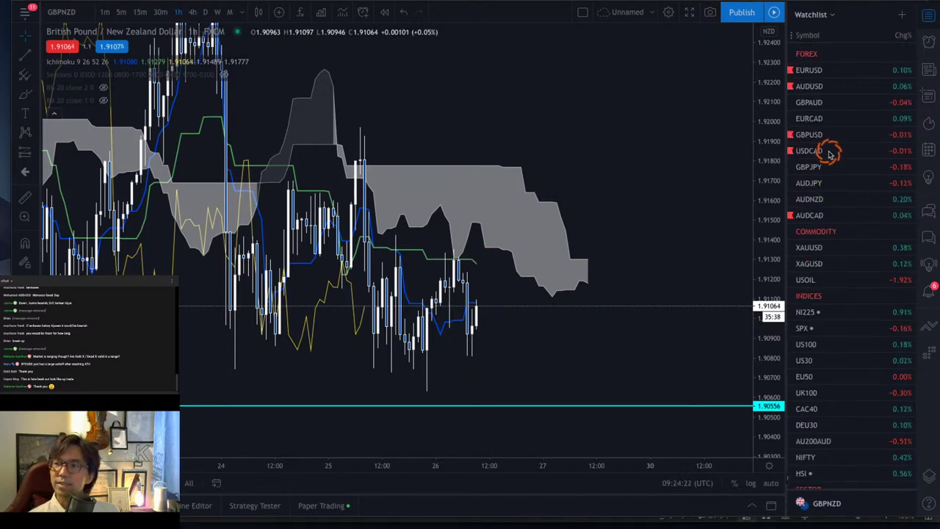
left_click(909, 15)
Add the FXCM USDJPY pair to the watchlist and open its chart
type("USDJPY")
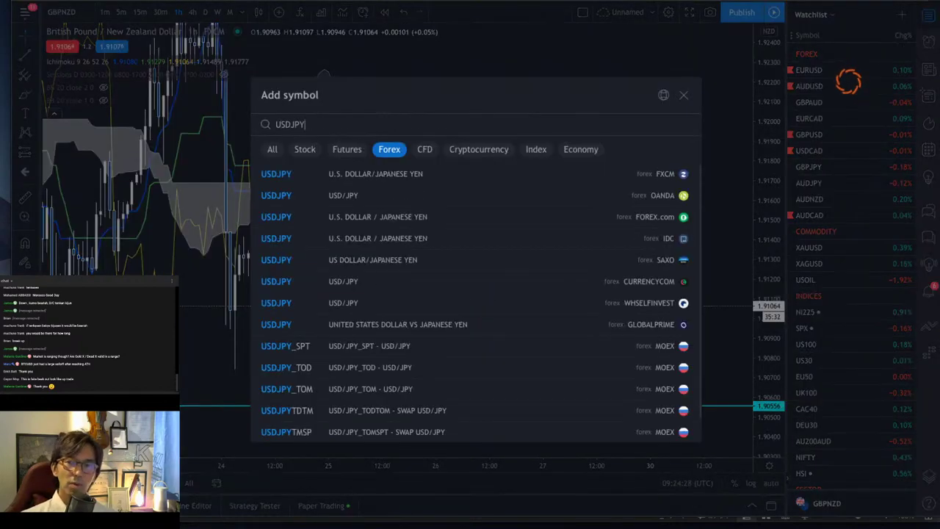
left_click(494, 175)
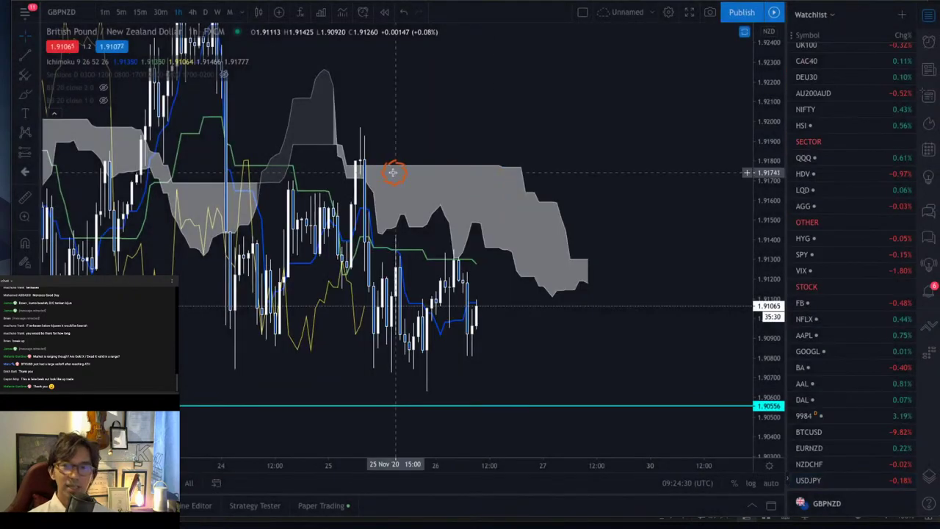
left_click(54, 113)
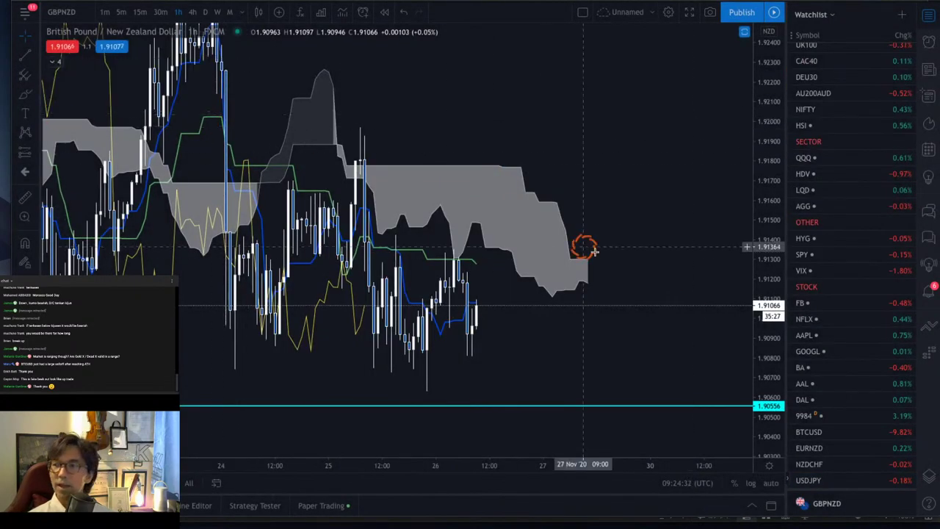
scroll(836, 447, "down", 1)
left_click(839, 476)
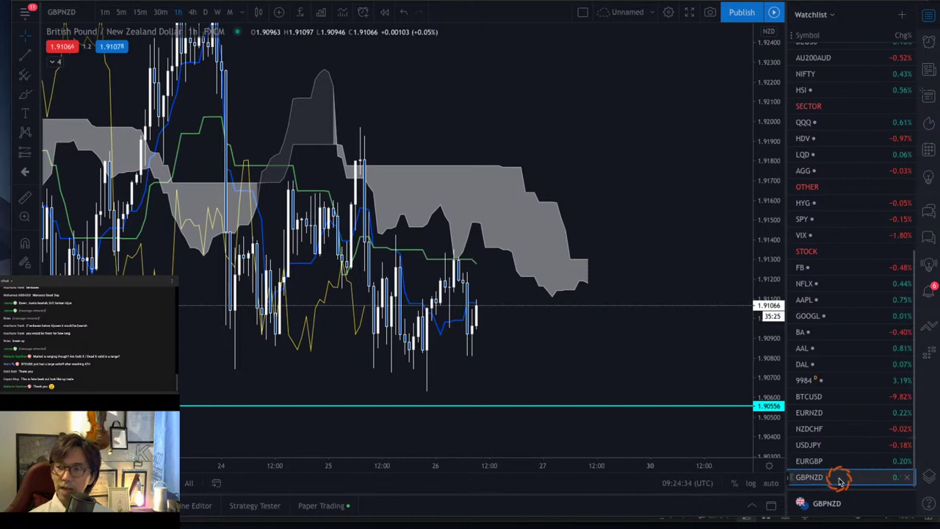
left_click(836, 445)
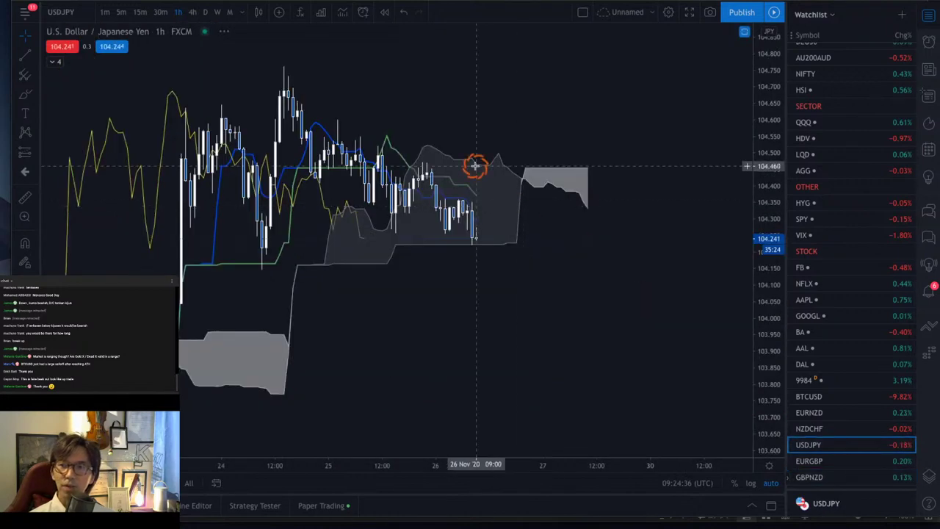
Show USDJPY on daily candles, rescaled so the 106.647 level is in view
left_click(205, 12)
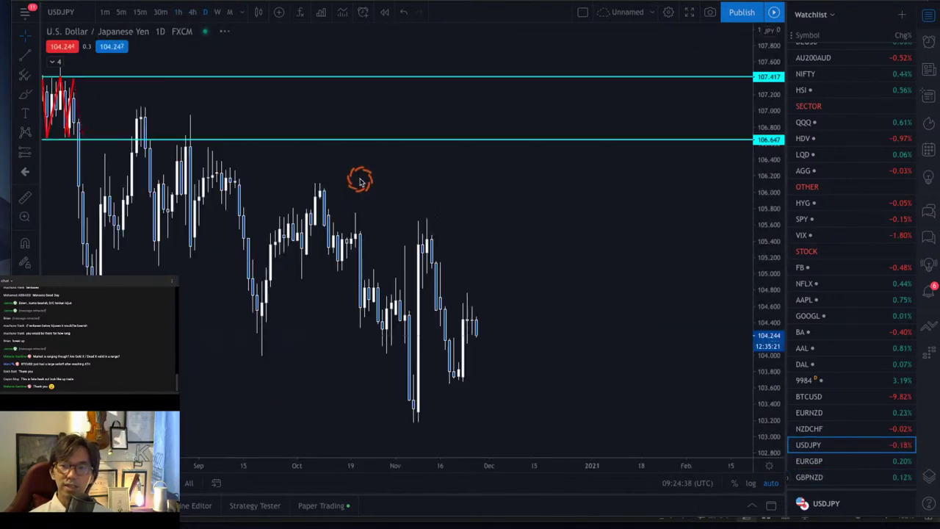
left_click_drag(764, 345, 574, 361)
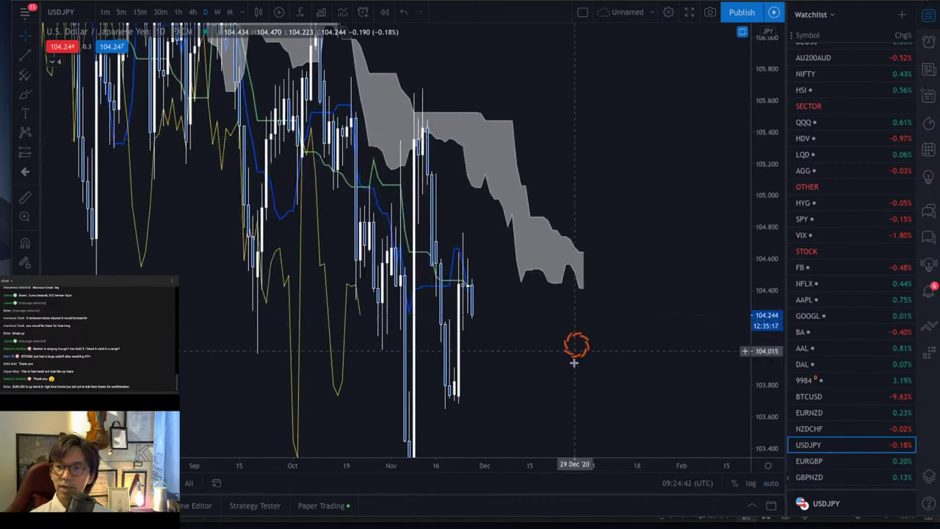
left_click_drag(529, 459, 439, 468)
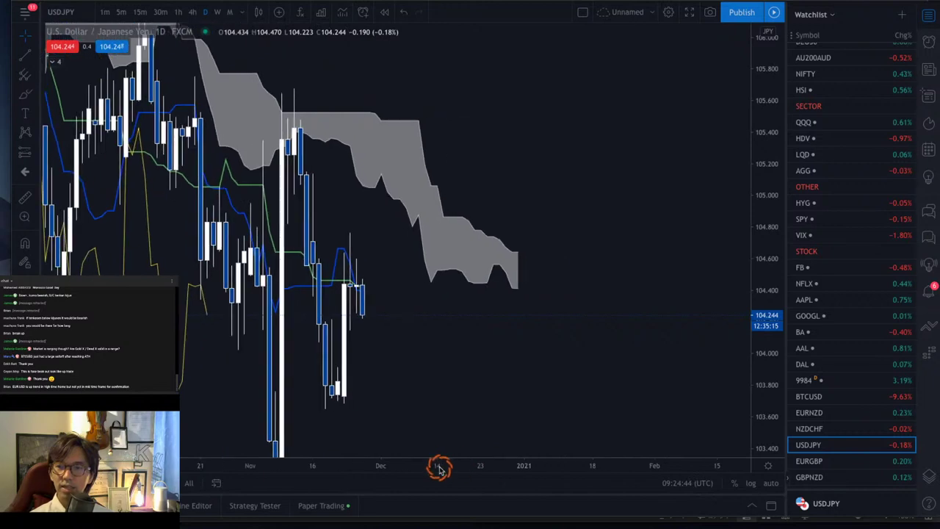
left_click_drag(514, 371, 647, 378)
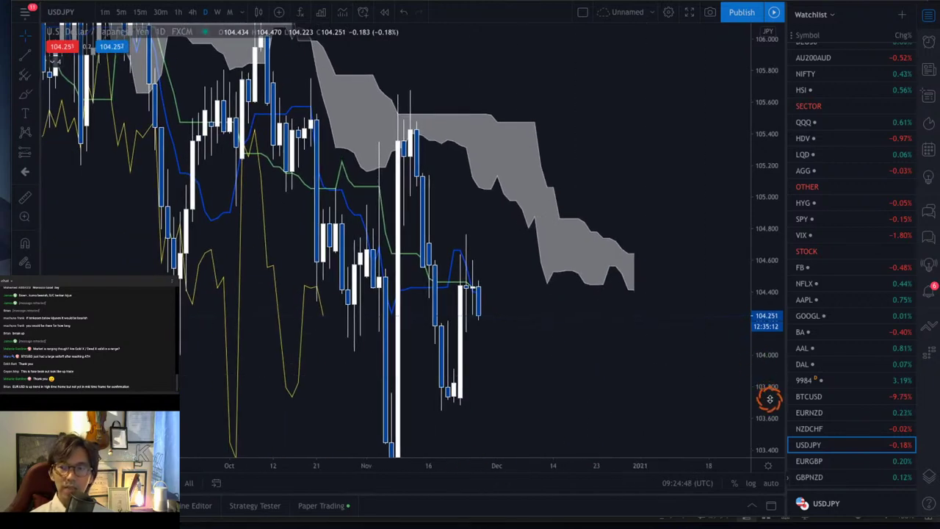
left_click_drag(771, 161, 762, 346)
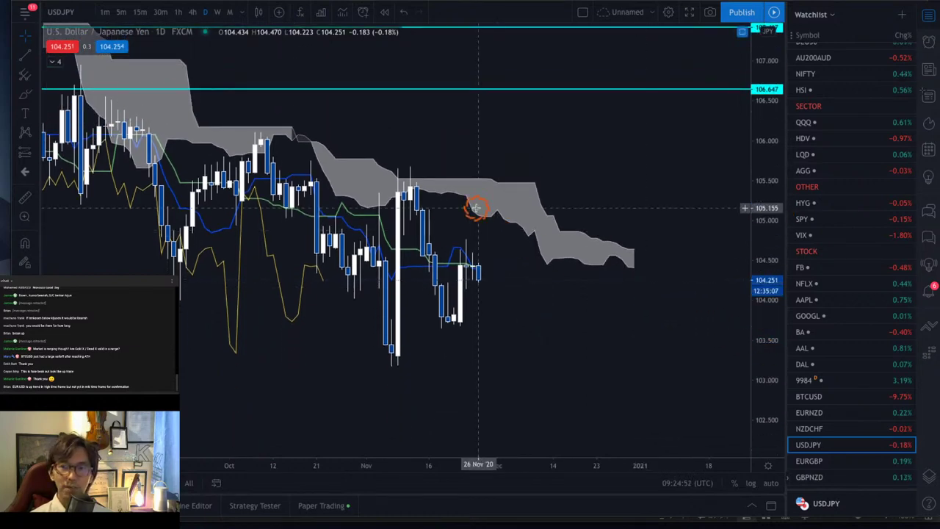
left_click(413, 168)
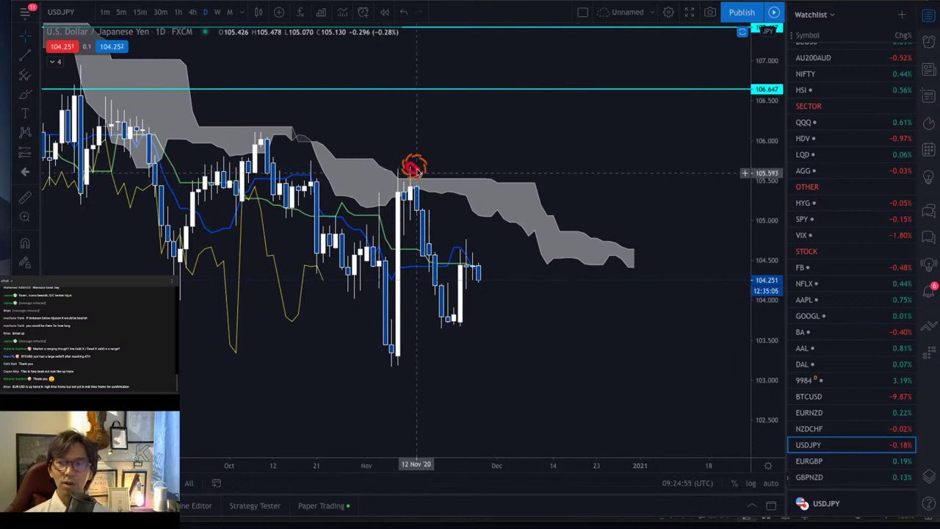
left_click(467, 240)
left_click(397, 367)
left_click(457, 328)
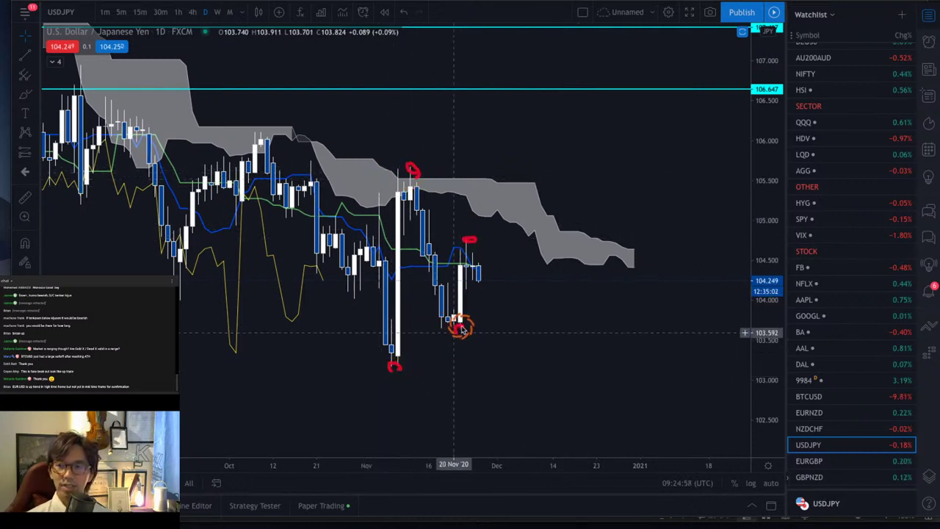
left_click_drag(375, 151, 500, 253)
left_click_drag(362, 381, 567, 271)
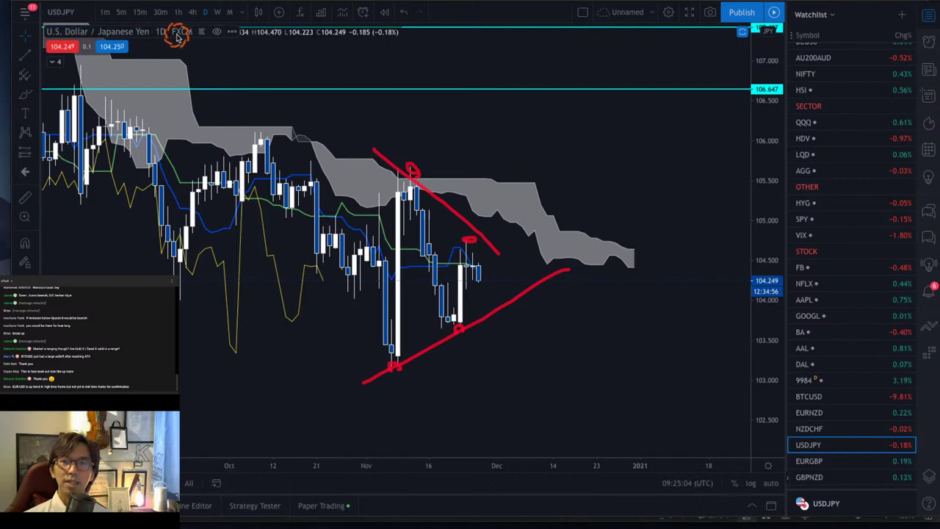
left_click(218, 34)
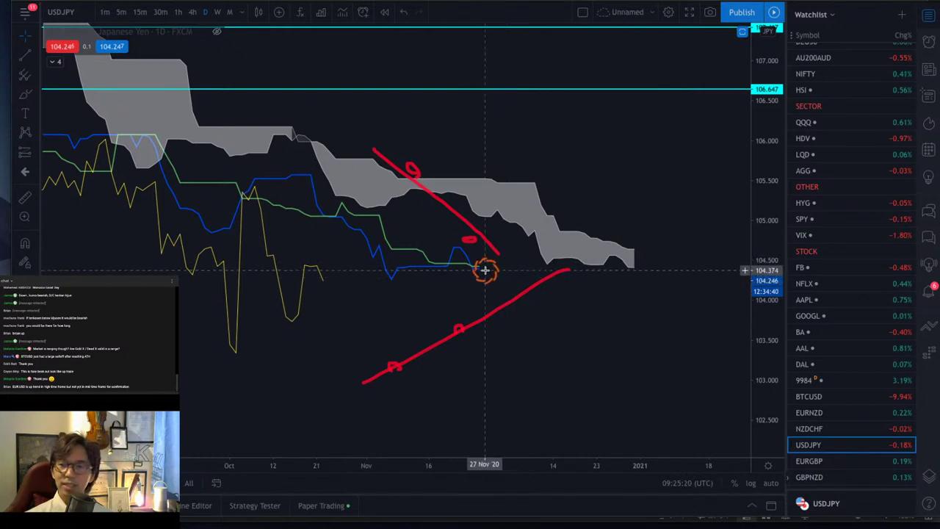
left_click_drag(480, 272, 543, 351)
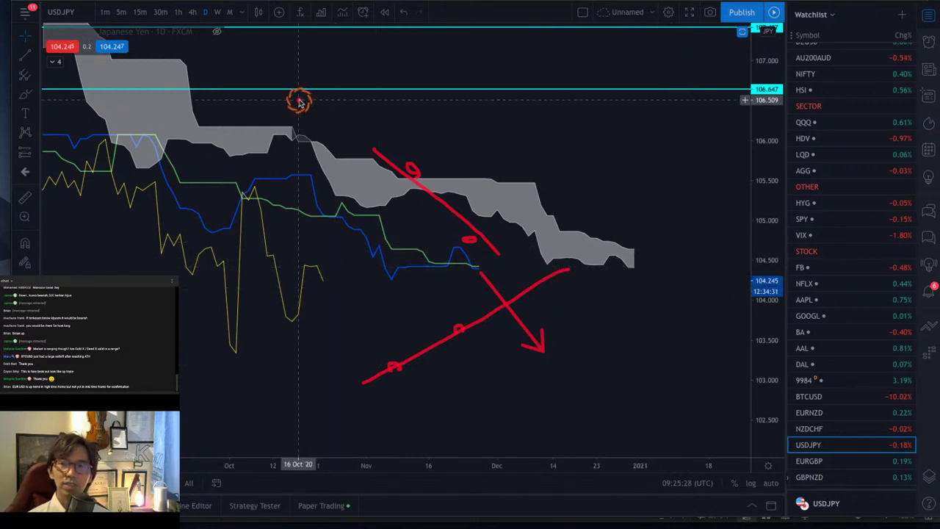
left_click(216, 33)
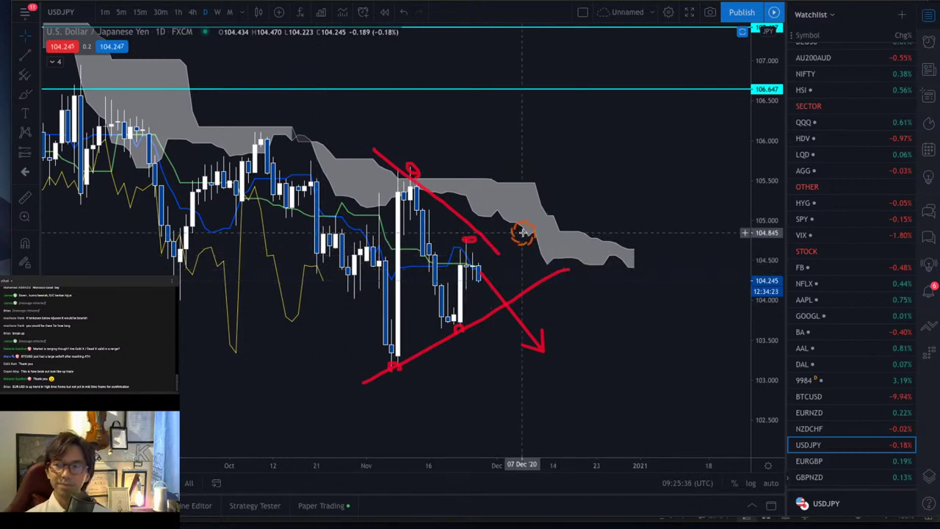
key("ctrl+alt+h")
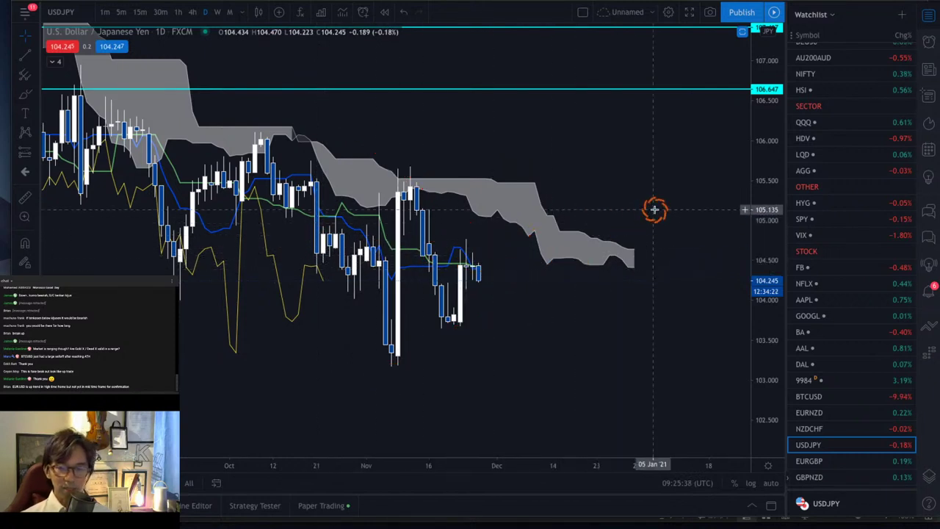
Put USDJPY on 4-hour candles, fit the price scale, and sketch a red arrow up into the cloud
left_click(194, 13)
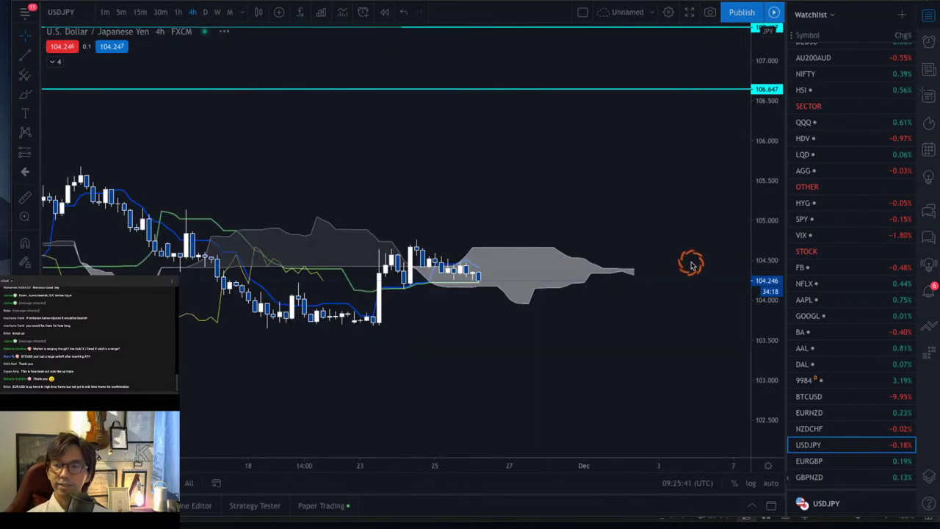
left_click(771, 482)
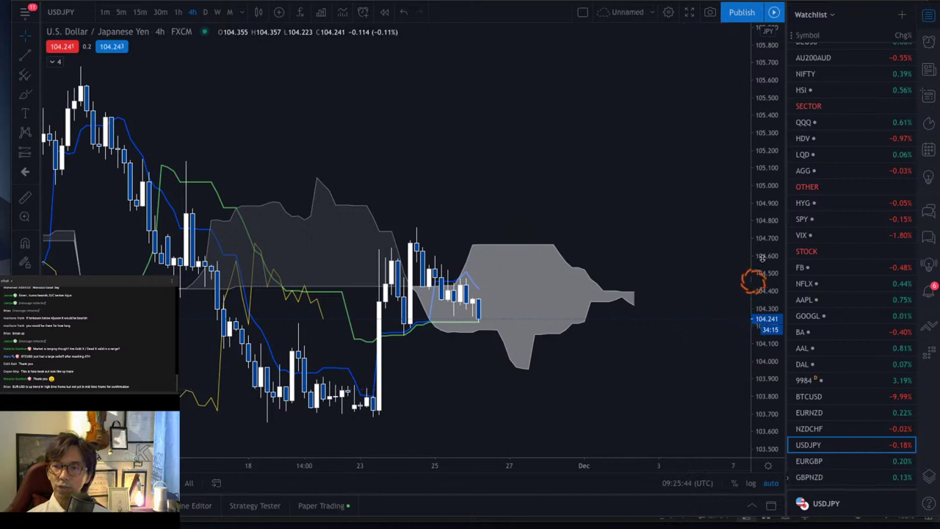
left_click_drag(767, 195, 768, 242)
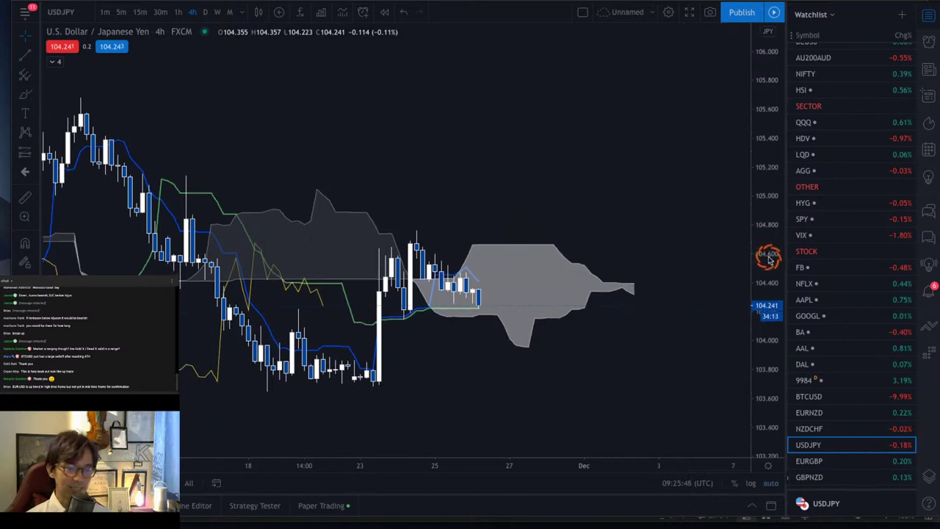
left_click_drag(594, 280, 631, 251)
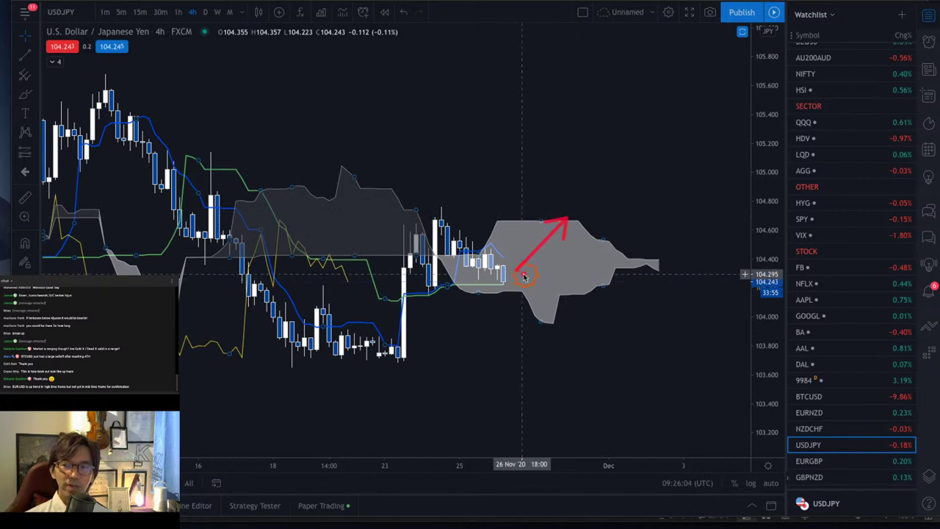
left_click_drag(519, 272, 581, 330)
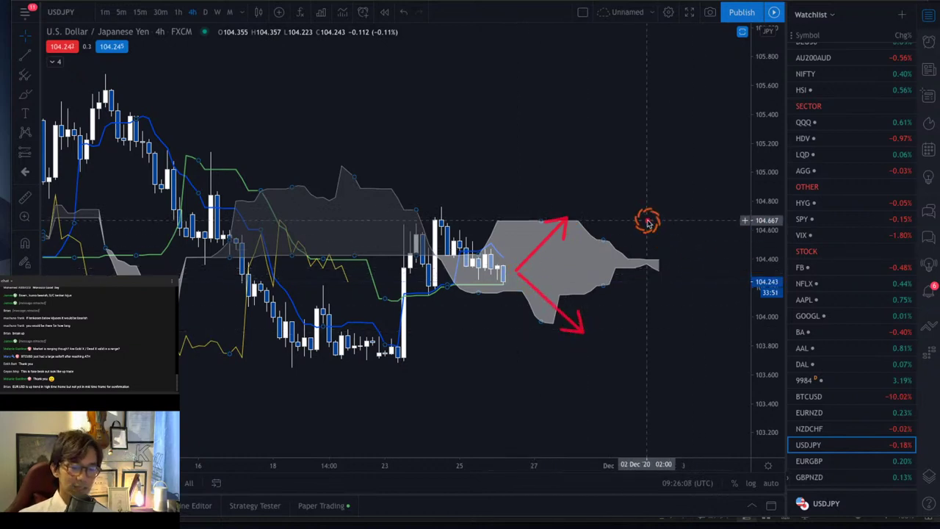
Return USDJPY to daily and draw a yellow trend line from the November low to the cloud
left_click(205, 12)
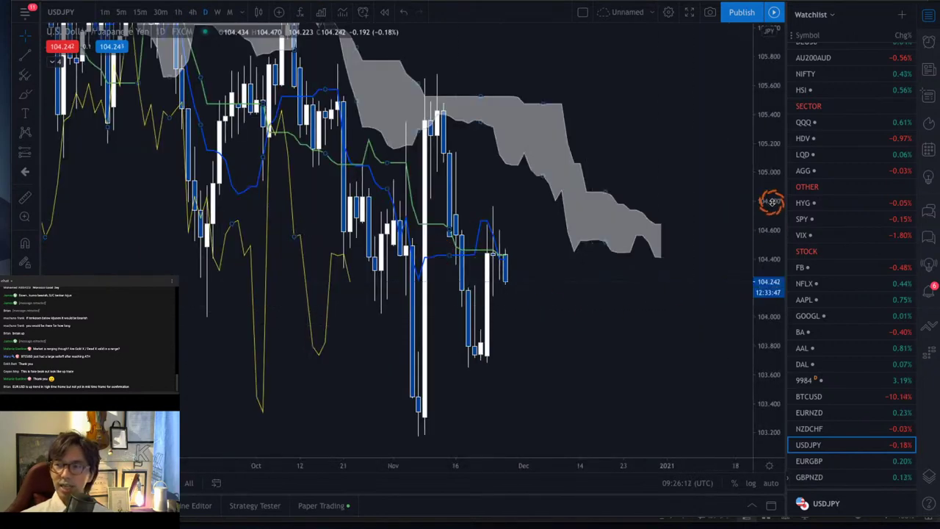
left_click_drag(771, 202, 780, 312)
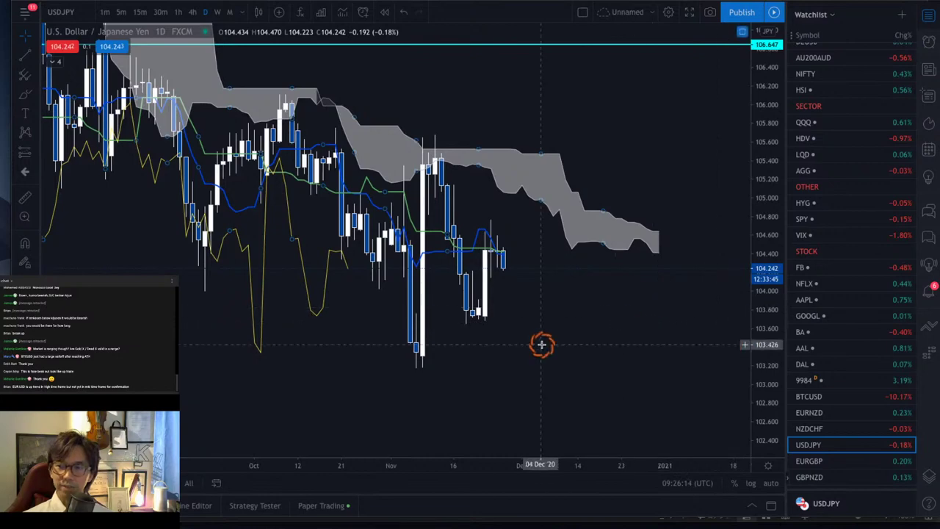
left_click(25, 58)
left_click(392, 388)
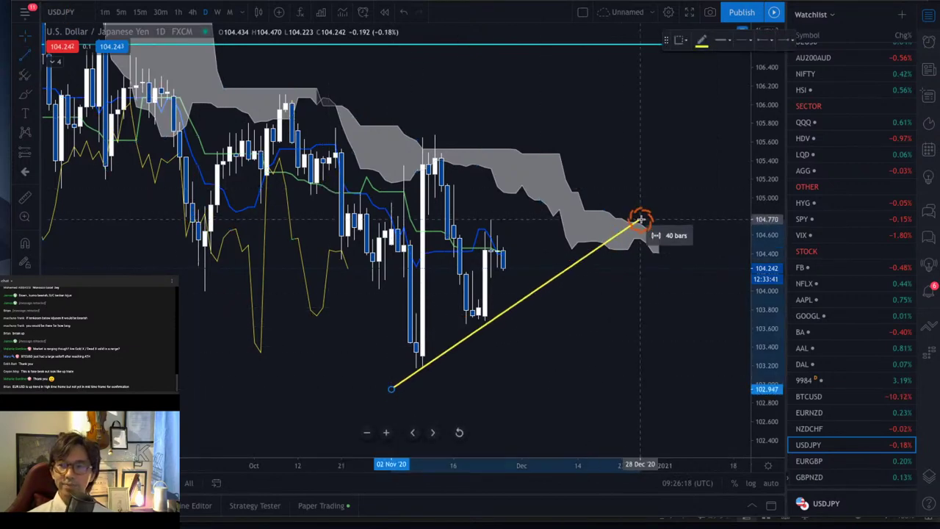
left_click(639, 212)
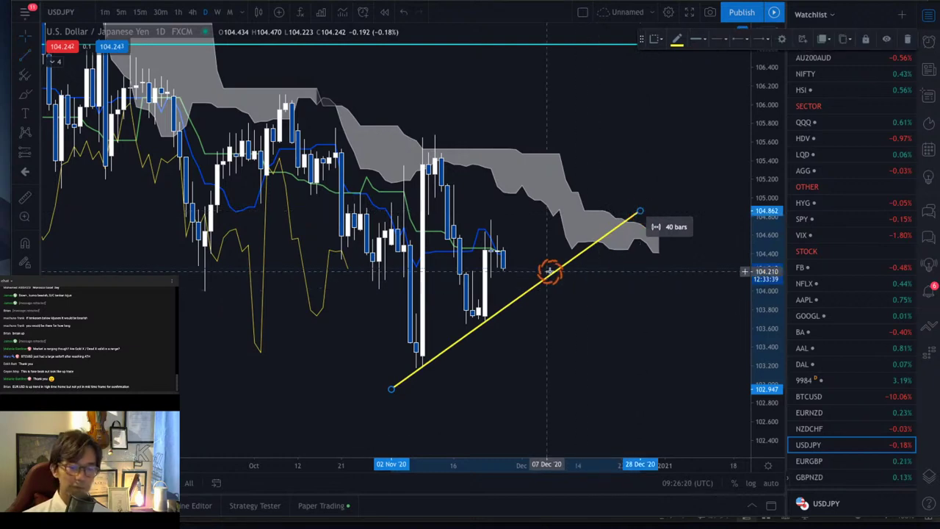
mouse_move(504, 257)
left_mouse_down()
mouse_move(529, 318)
mouse_move(511, 308)
mouse_move(542, 310)
mouse_move(535, 321)
left_mouse_up()
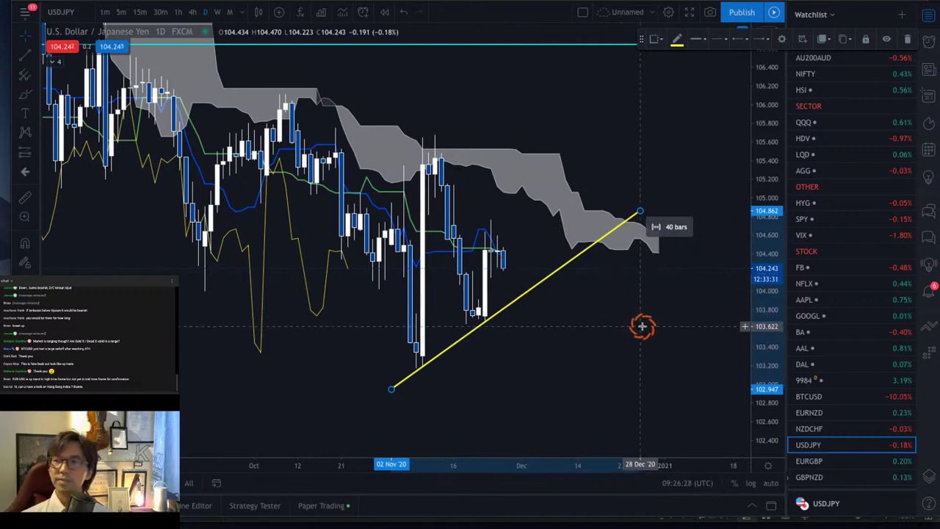
left_click(642, 324)
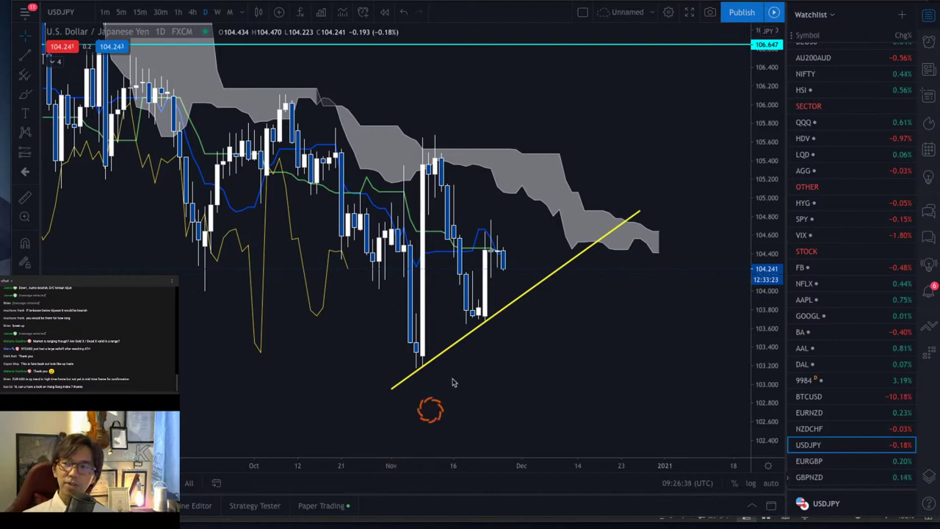
scroll(848, 136, "up", 5)
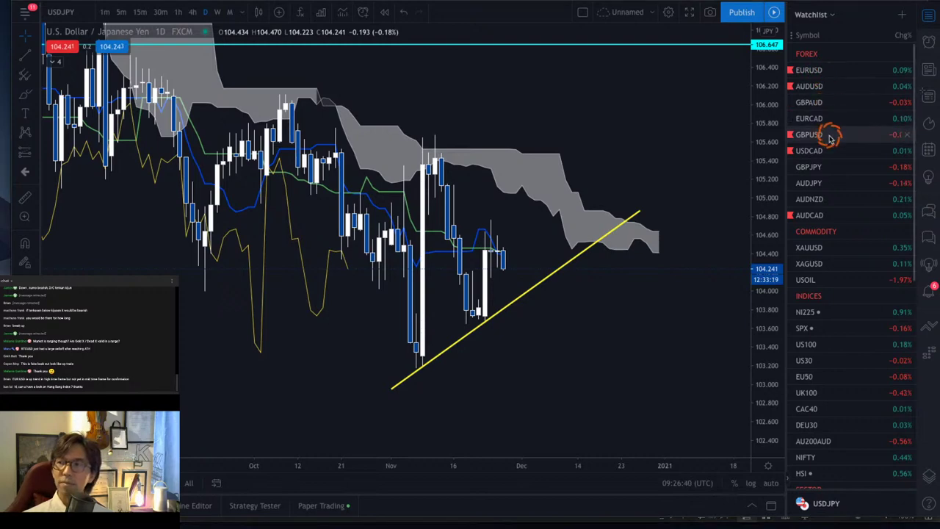
Open the GBPUSD chart and rescale it to frame the recent candles
left_click(830, 138)
left_click(646, 244)
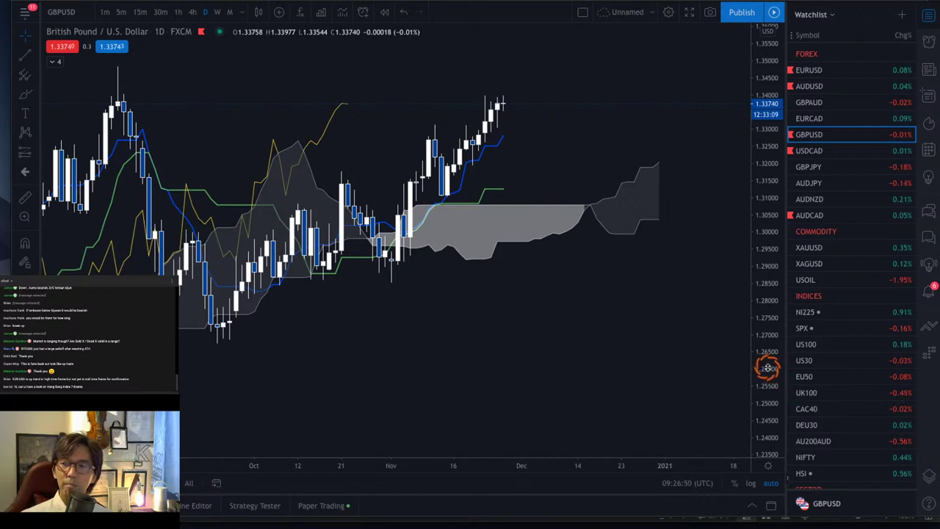
left_click_drag(766, 363, 764, 297)
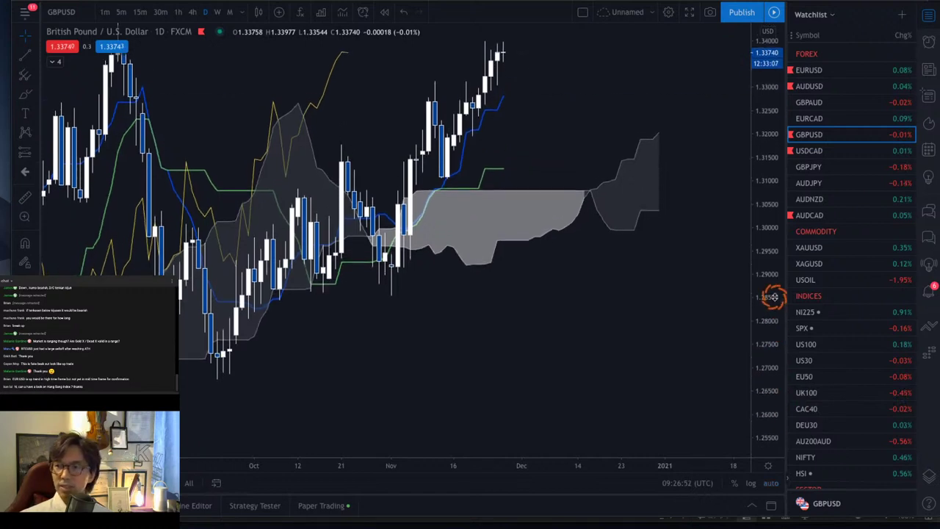
left_click_drag(534, 476, 465, 462)
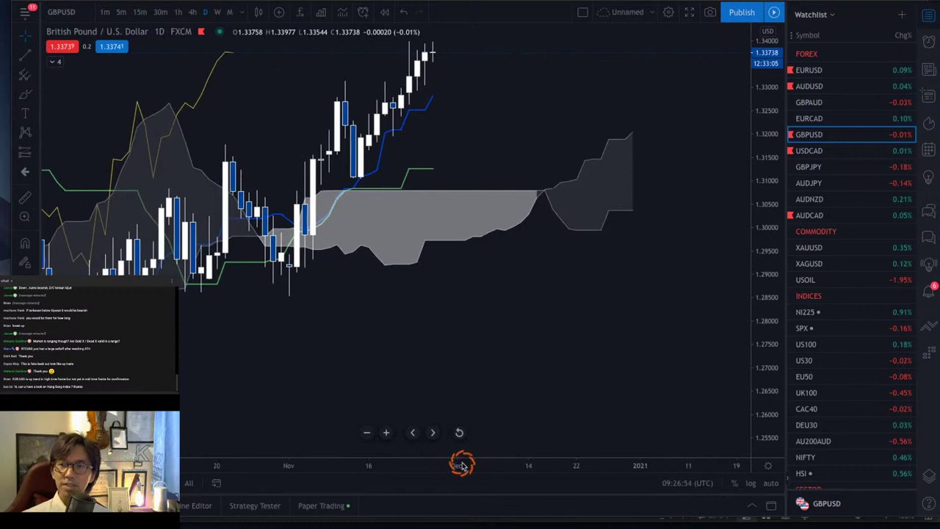
left_click_drag(470, 206, 533, 309)
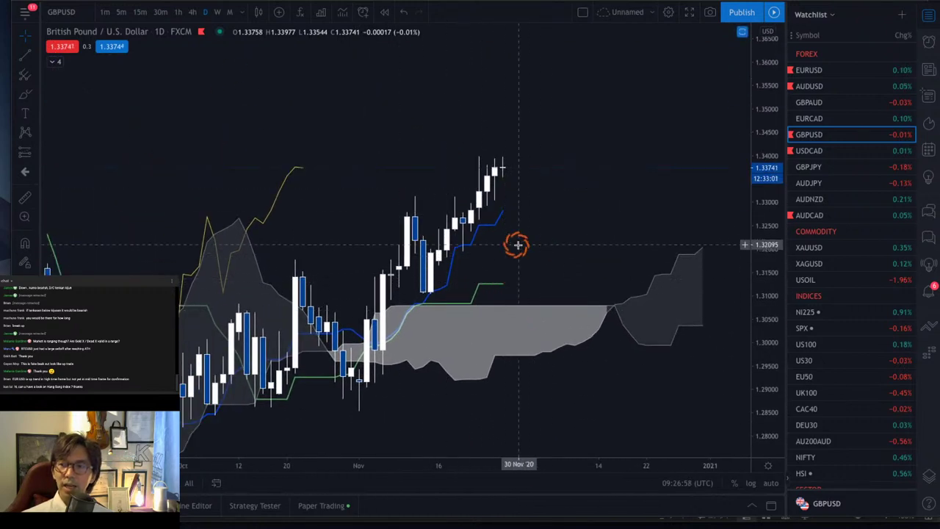
Switch GBPUSD to 4-hour candles with the latest candles and cloud in view
left_click(193, 12)
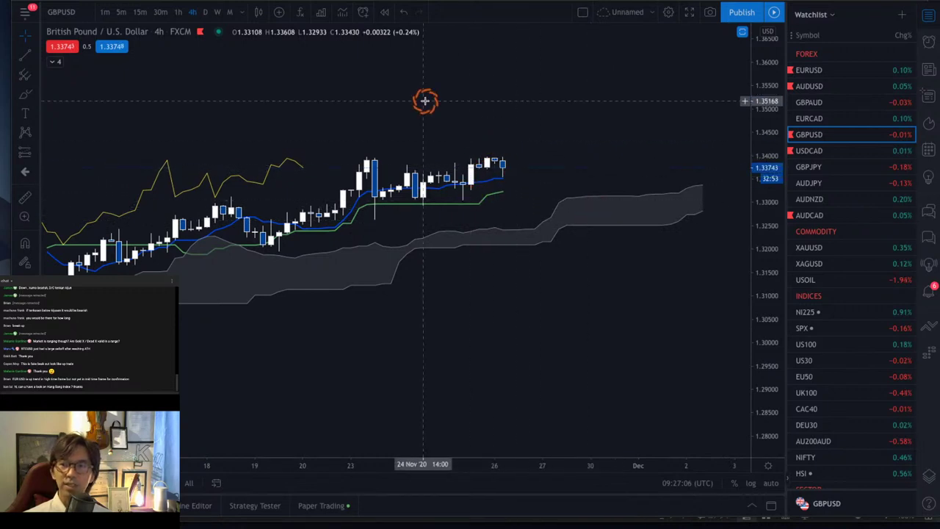
left_click_drag(777, 384, 768, 234)
left_click_drag(579, 140, 540, 209)
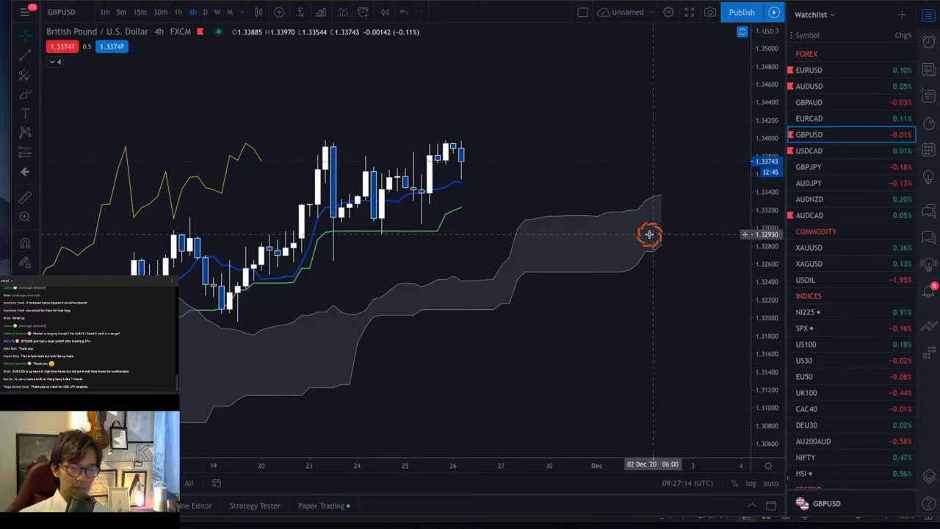
Sketch red upward arrows and circle the green and yellow line turns, then clear them and go to 1-hour
left_click_drag(571, 262, 702, 192)
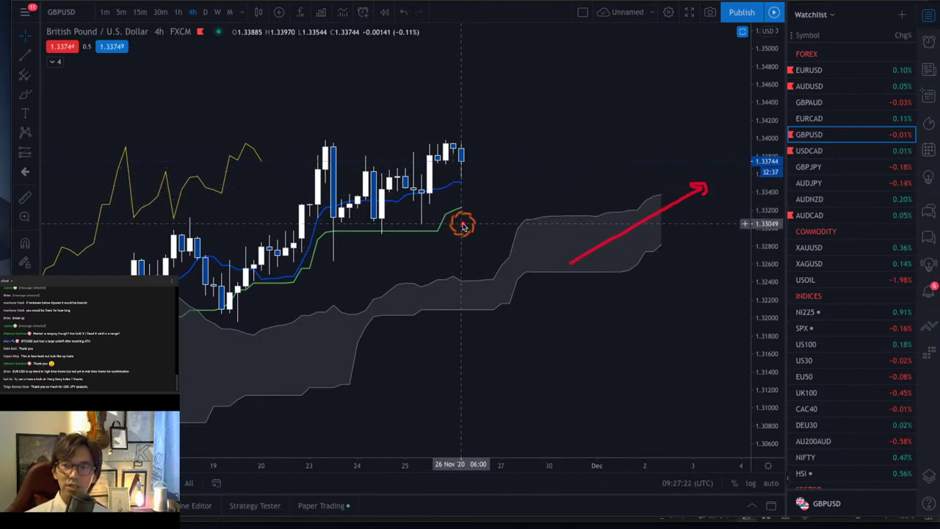
mouse_move(460, 222)
left_mouse_down()
mouse_move(463, 193)
mouse_move(482, 227)
left_mouse_up()
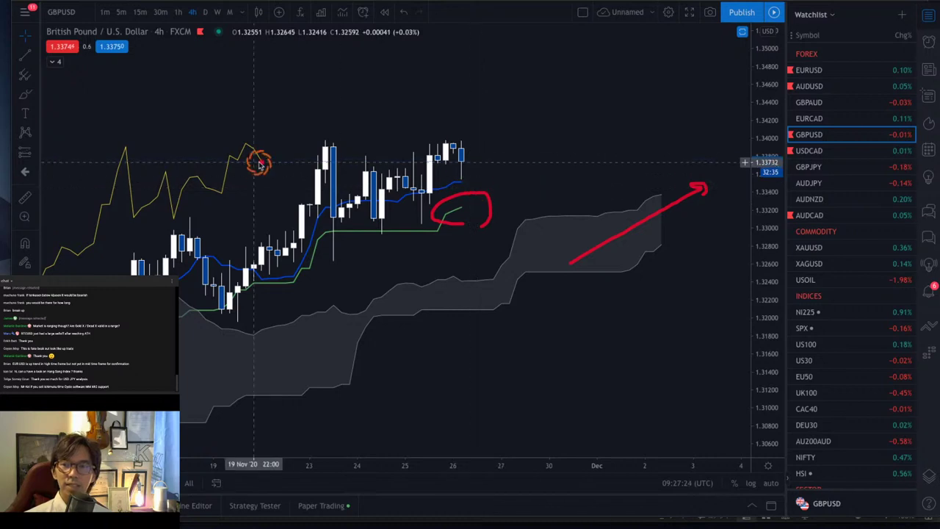
mouse_move(252, 165)
left_mouse_down()
mouse_move(276, 128)
mouse_move(249, 169)
left_mouse_up()
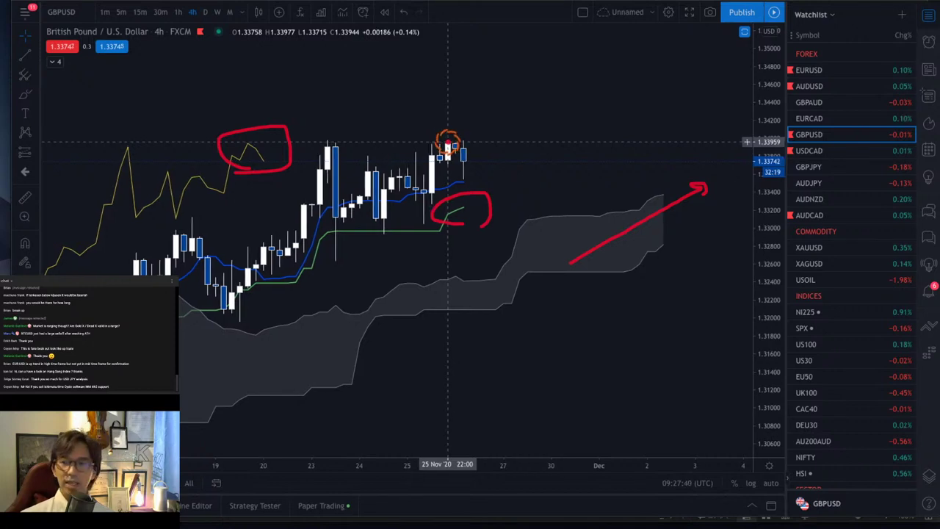
mouse_move(445, 162)
left_mouse_down()
mouse_move(507, 110)
mouse_move(510, 132)
left_mouse_up()
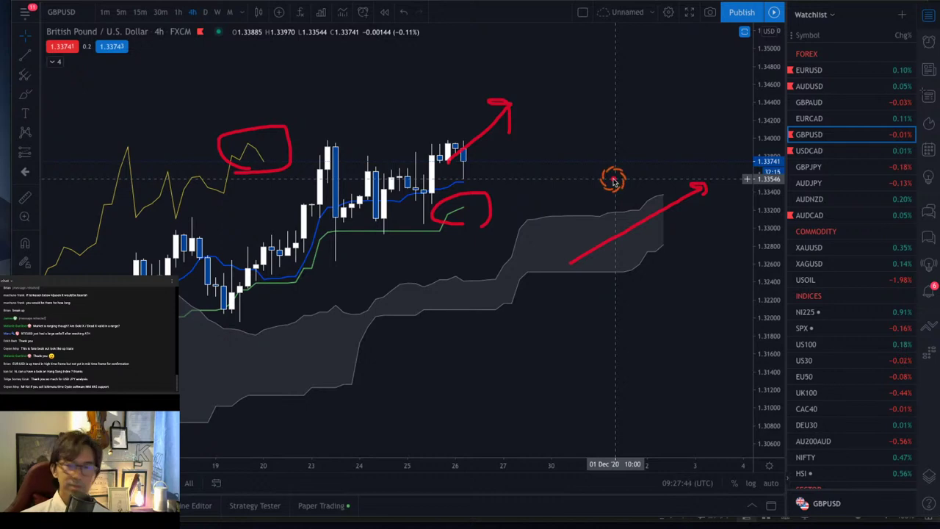
key("Escape")
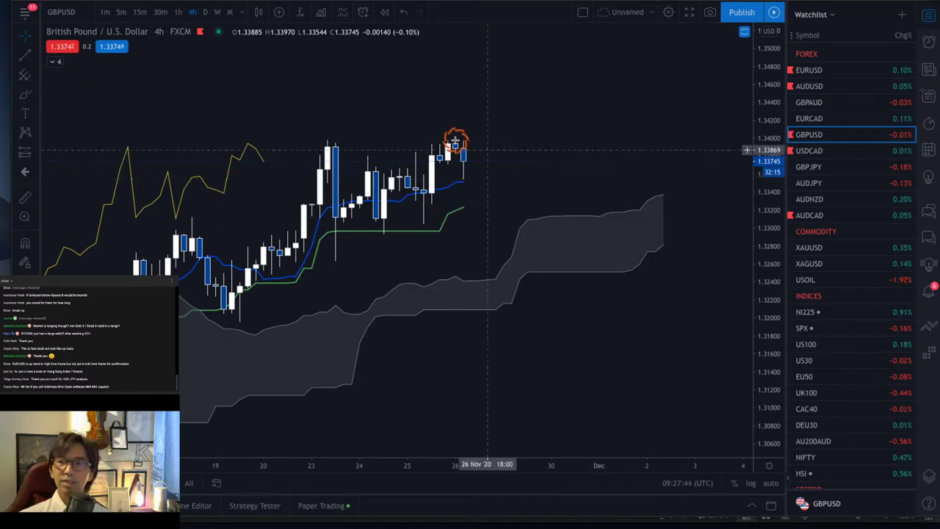
left_click(172, 12)
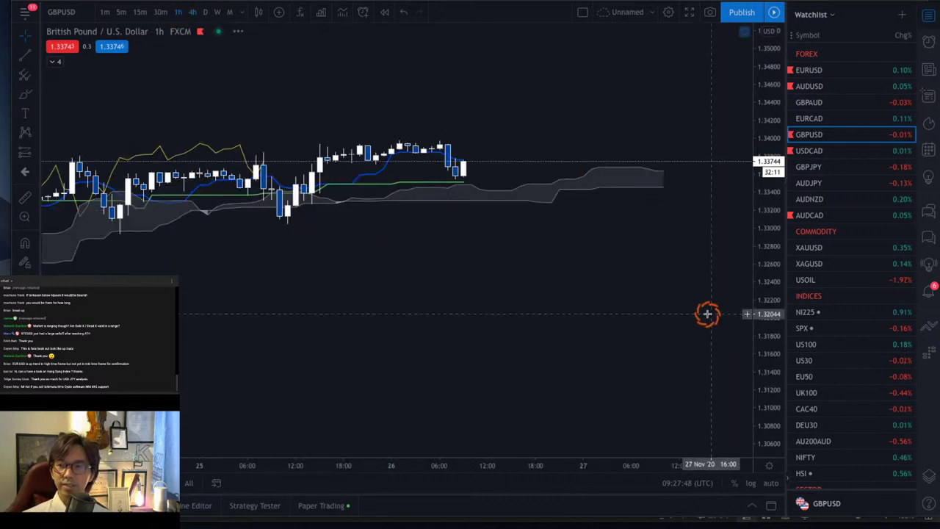
Fit and slightly compress the GBPUSD hourly price scale to show more range
left_click(772, 483)
left_click_drag(516, 215, 523, 225)
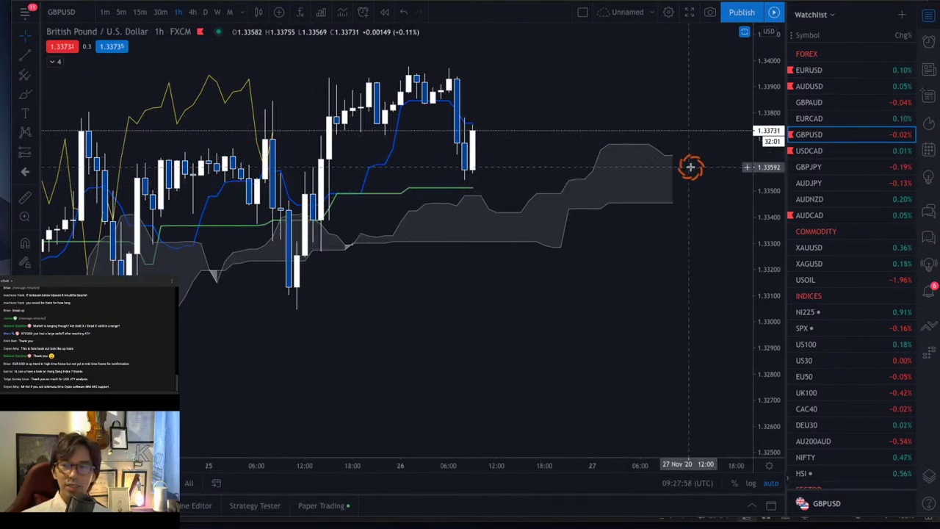
left_click_drag(765, 188, 769, 246)
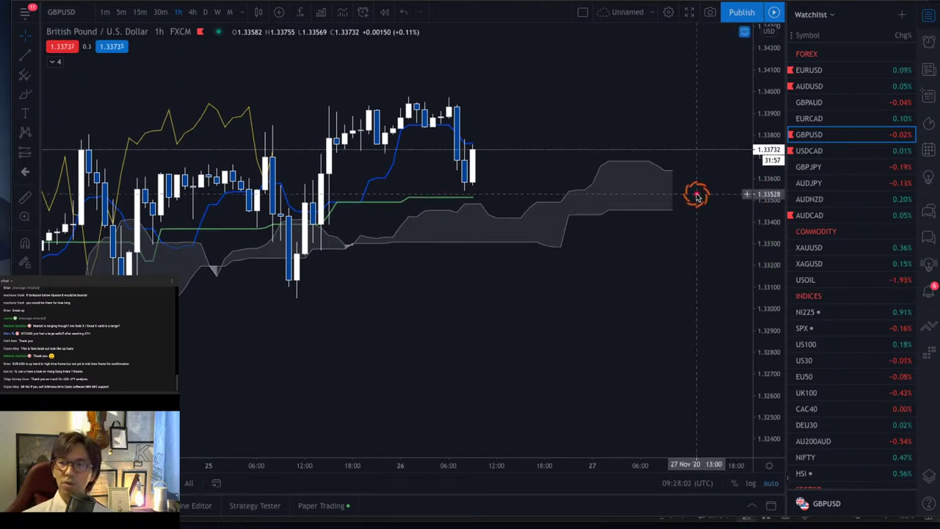
Sketch red upward strokes and a circle above the recent highs
left_click_drag(696, 194, 734, 180)
left_click_drag(481, 195, 512, 181)
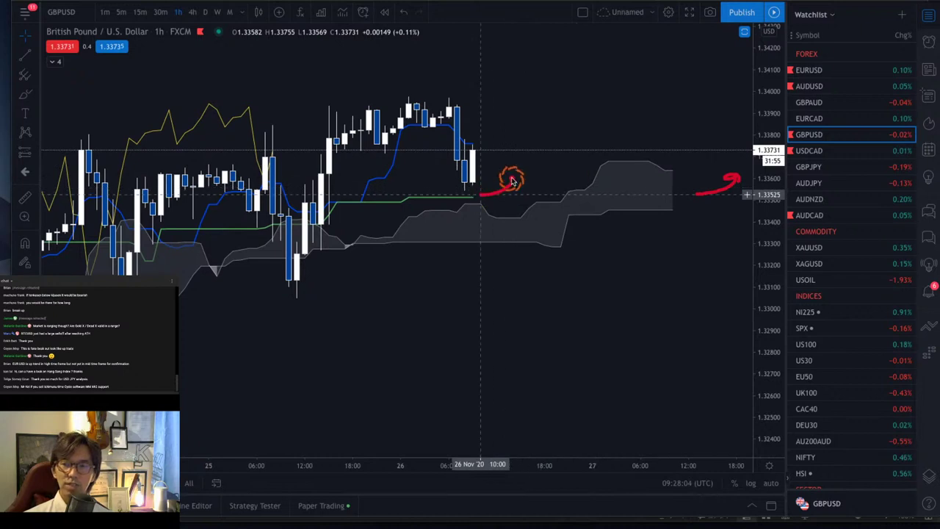
mouse_move(270, 152)
left_mouse_down()
mouse_move(276, 98)
mouse_move(297, 108)
left_mouse_up()
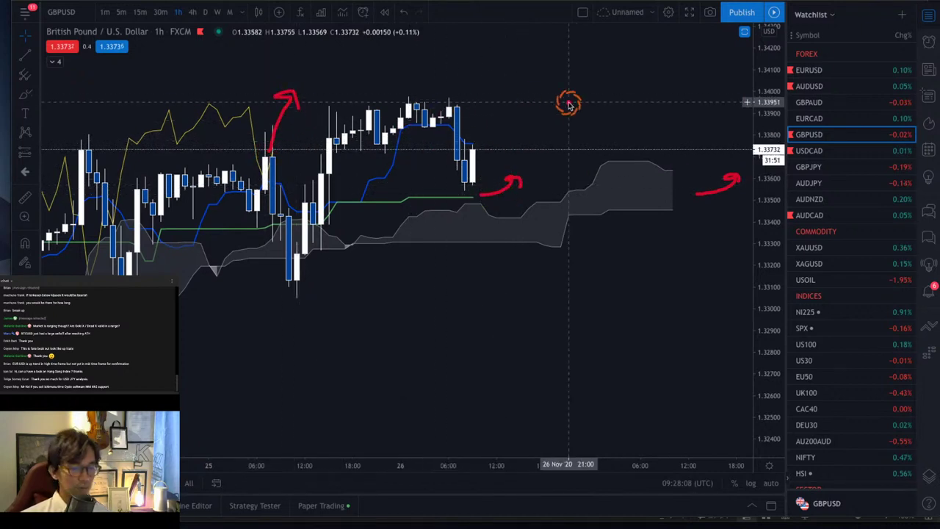
mouse_move(565, 108)
left_mouse_down()
mouse_move(598, 59)
mouse_move(581, 98)
left_mouse_up()
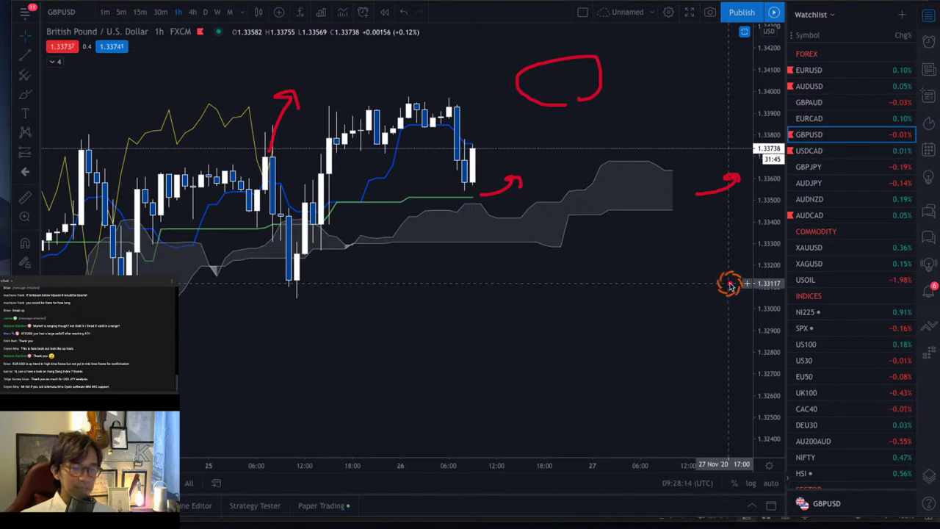
Clear those marks and draw a red arrow from the latest candle down through the cloud
key("Escape")
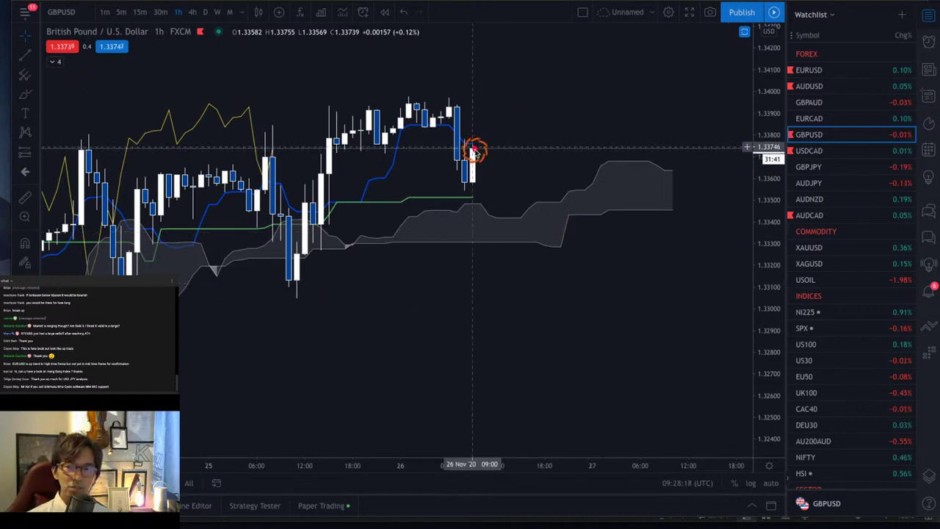
left_click_drag(474, 149, 532, 263)
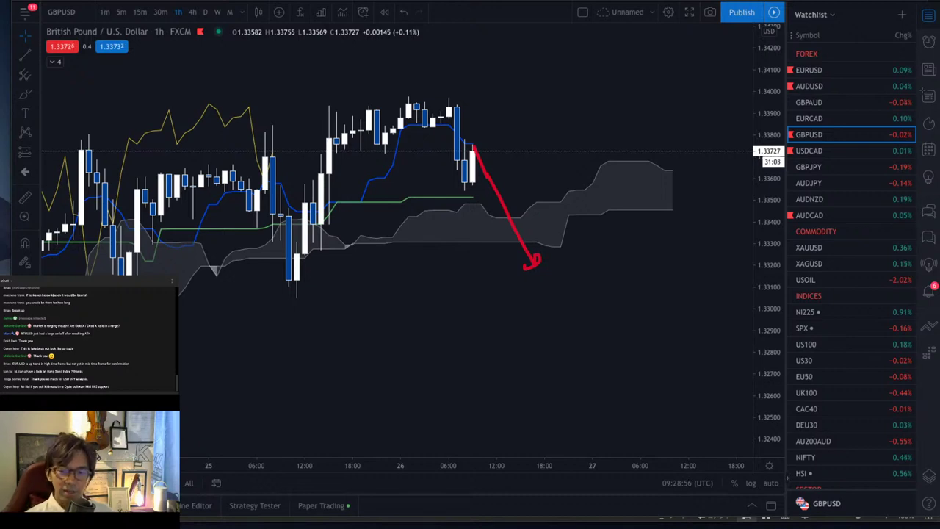
left_click(824, 328)
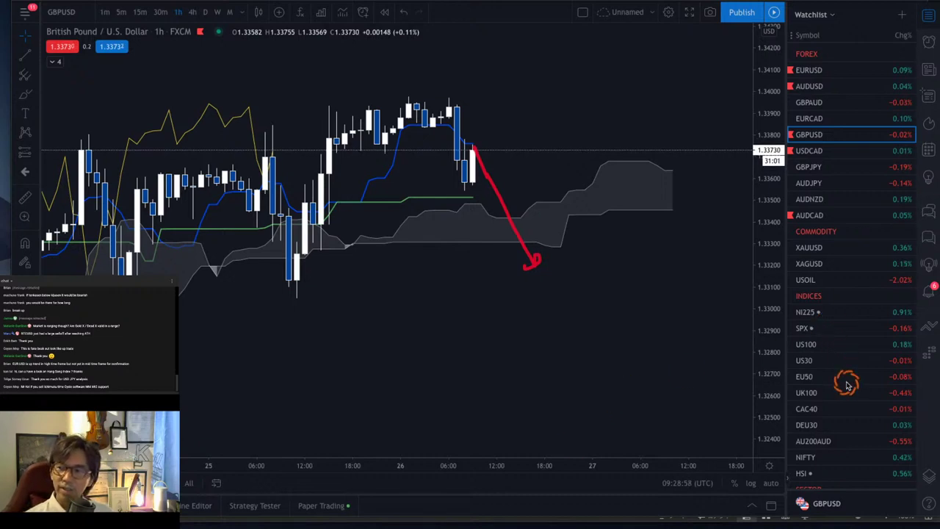
scroll(846, 381, "down", 5)
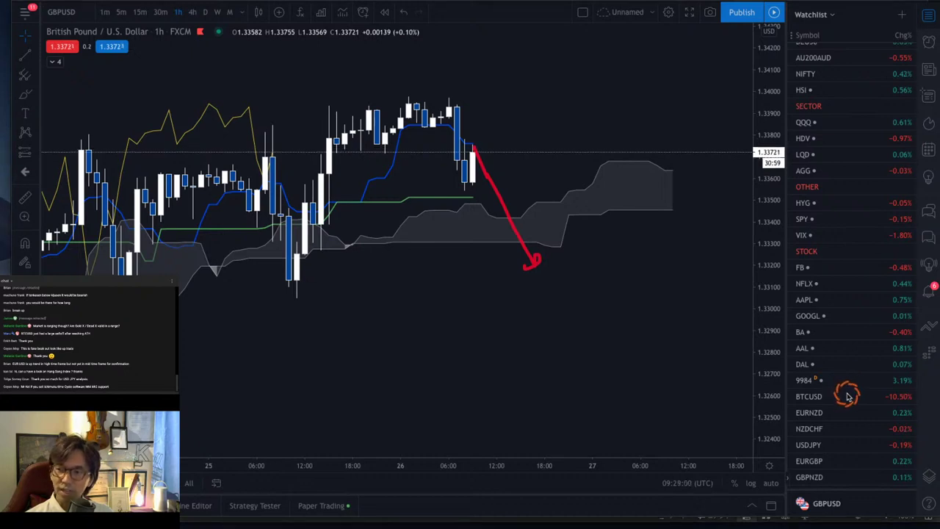
Open BTCUSD on daily candles, framing the November rally with space right of the latest candle
left_click(845, 396)
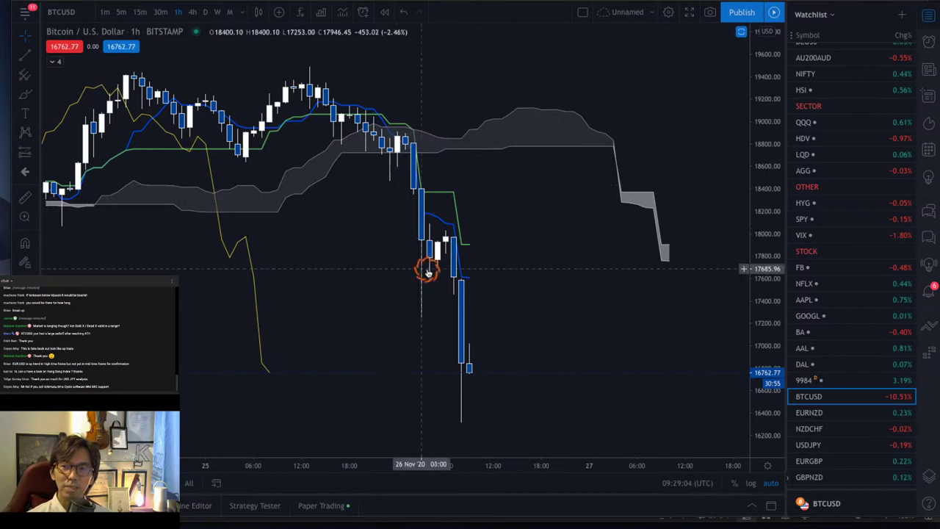
left_click(206, 11)
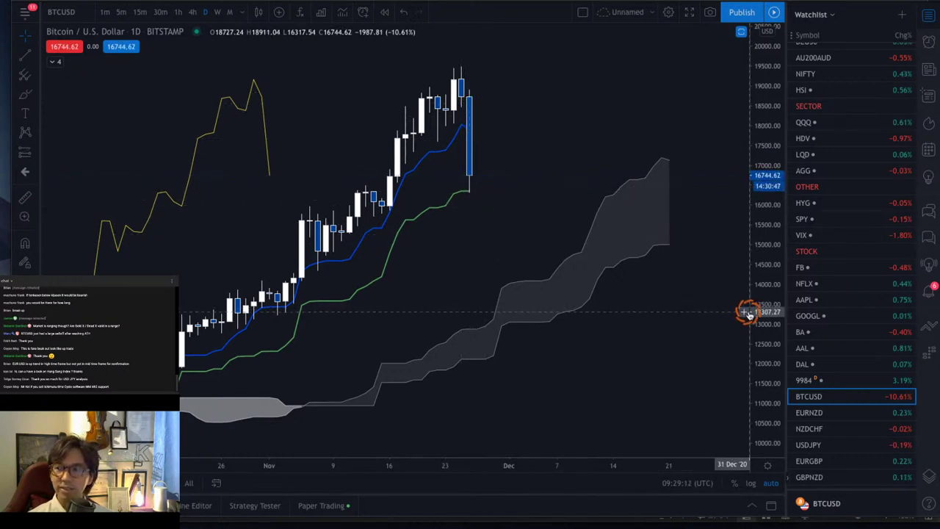
left_click_drag(757, 315, 750, 350)
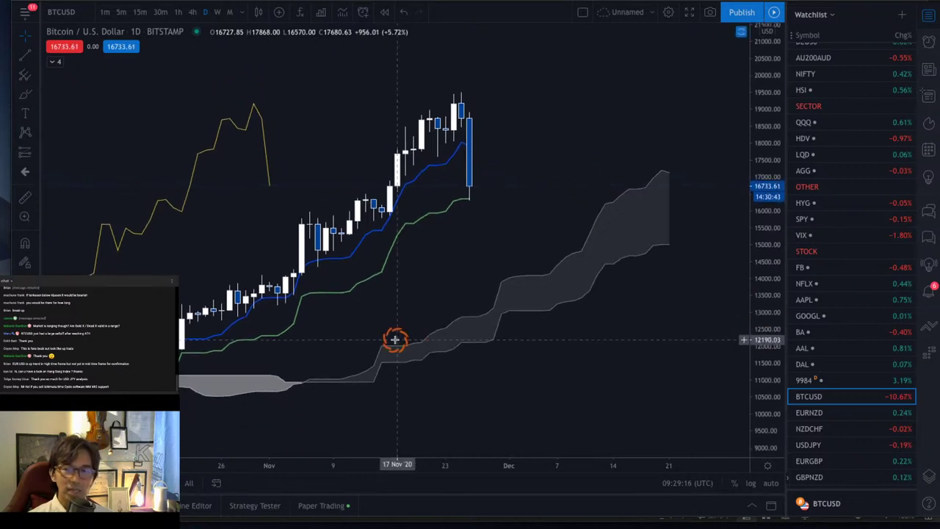
left_click_drag(395, 338, 485, 327)
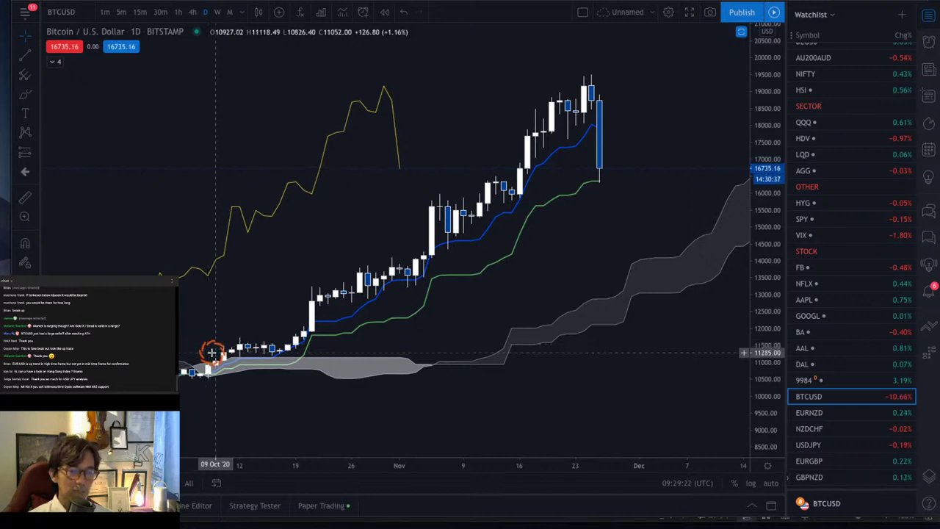
left_click_drag(631, 190, 497, 201)
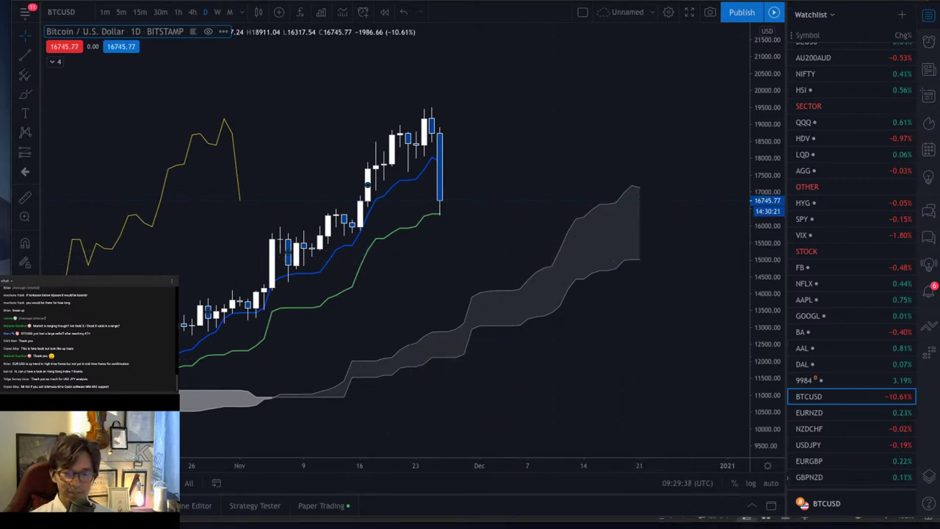
left_click(33, 153)
left_click(66, 260)
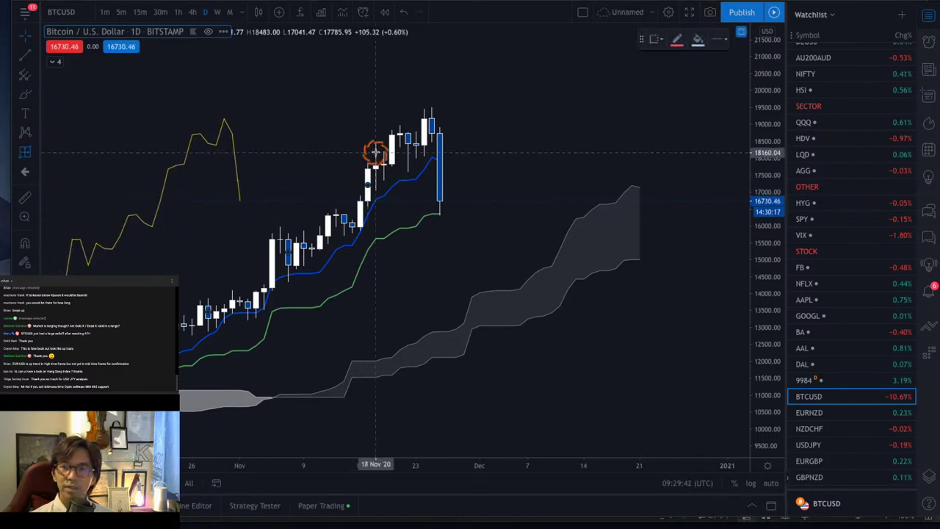
left_click(447, 109)
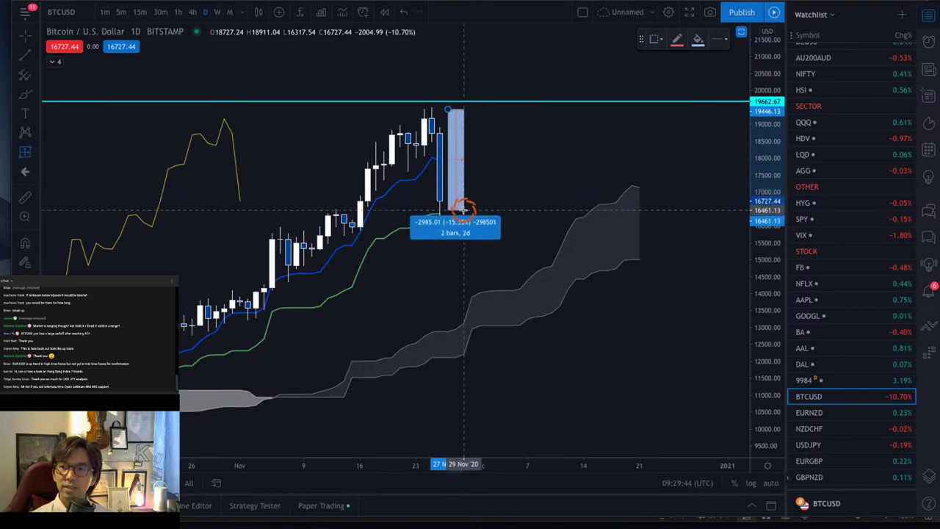
left_click(463, 213)
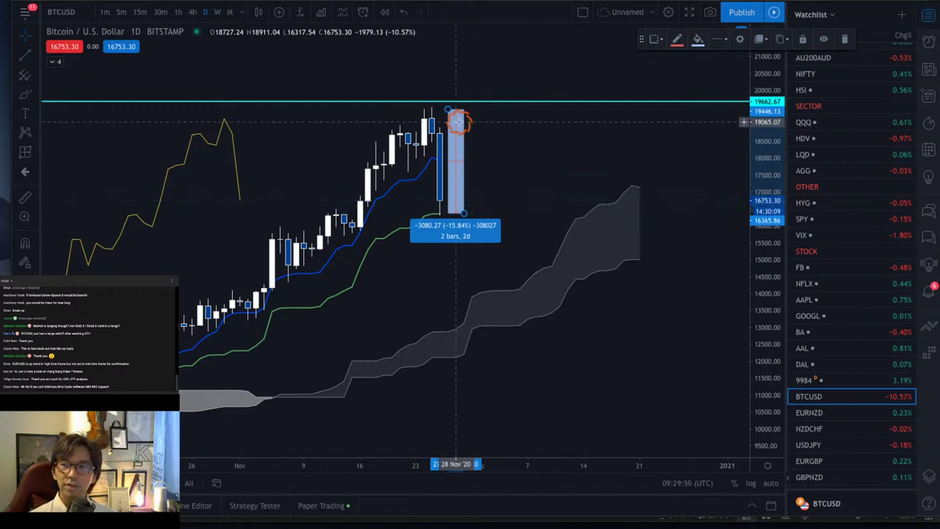
left_click_drag(448, 108, 447, 128)
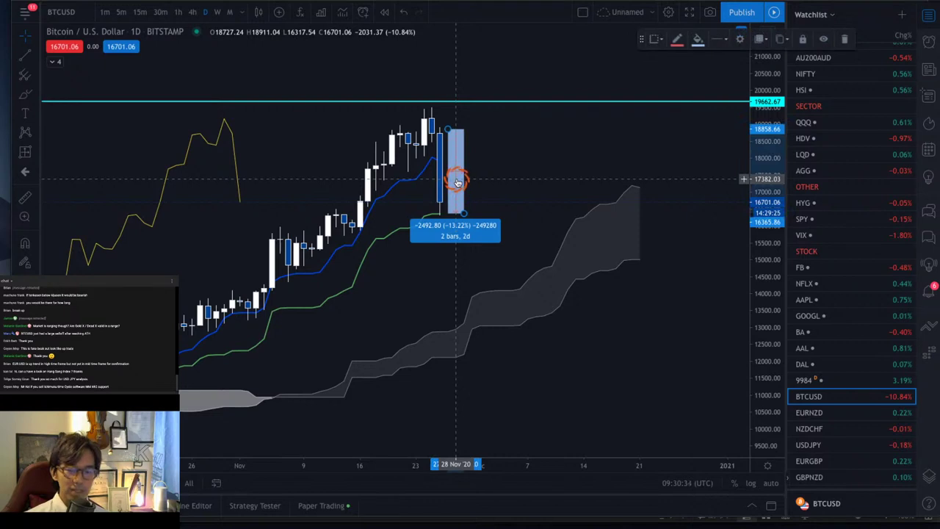
left_click(456, 181)
mouse_move(443, 208)
left_mouse_down()
mouse_move(489, 160)
mouse_move(492, 168)
left_mouse_up()
mouse_move(423, 208)
left_mouse_down()
mouse_move(478, 210)
mouse_move(480, 201)
mouse_move(486, 223)
left_mouse_up()
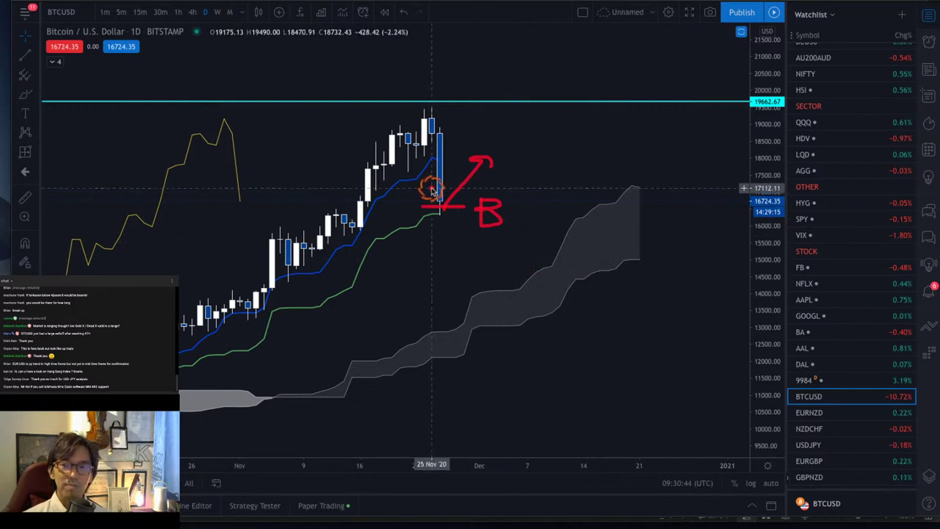
mouse_move(436, 204)
left_mouse_down()
mouse_move(463, 245)
mouse_move(454, 246)
left_mouse_up()
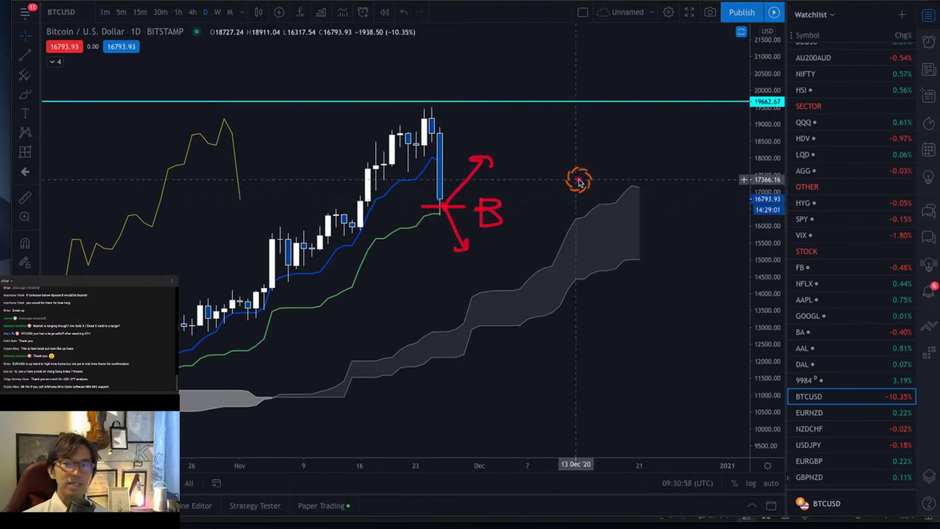
key("Escape")
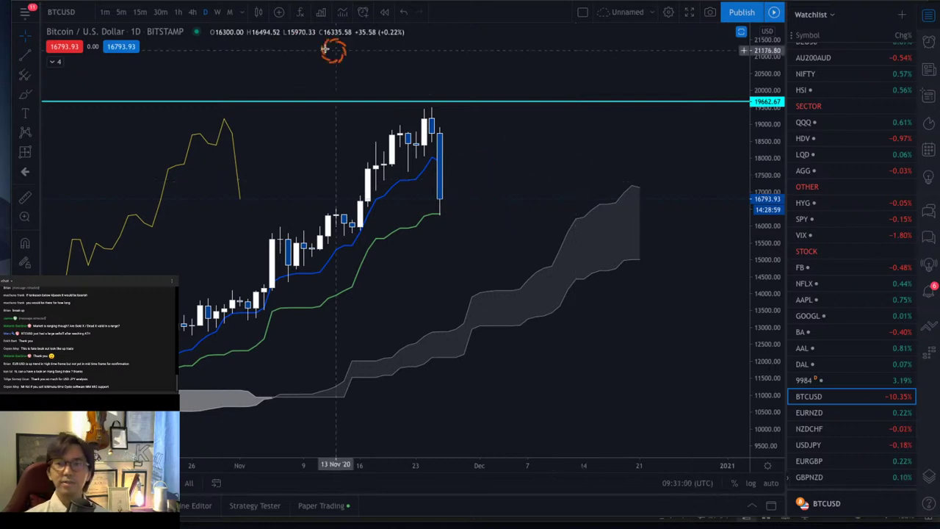
Switch BTCUSD to 4-hour with taller candles, sketch a red line from the low to the cloud, then clear it
left_click(192, 12)
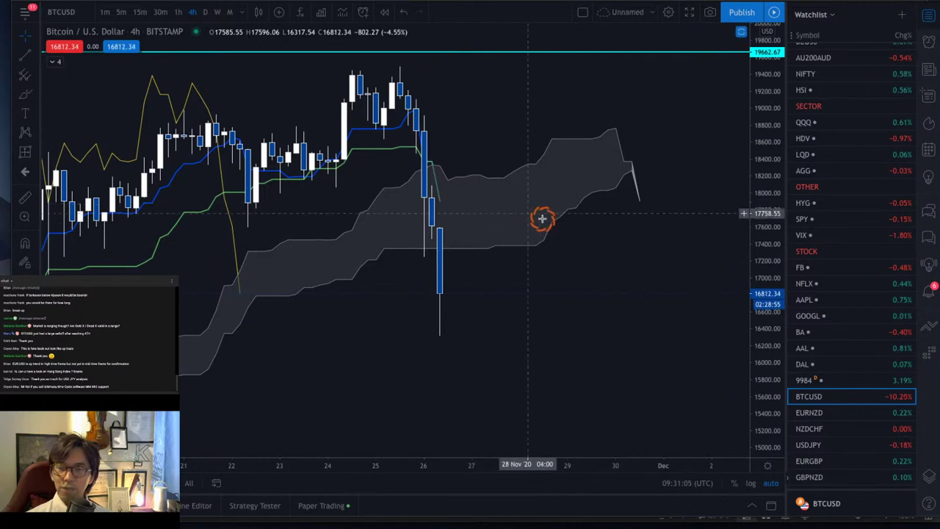
left_click_drag(761, 214, 766, 357)
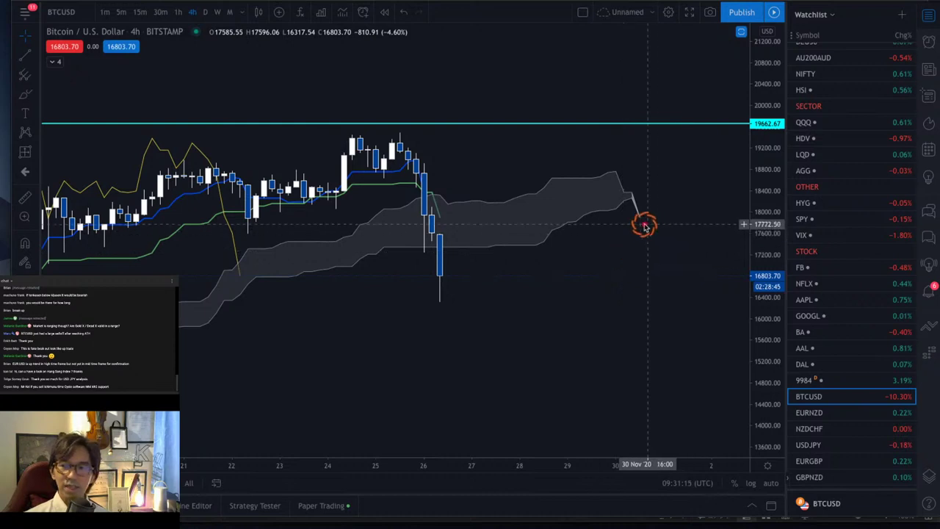
mouse_move(644, 226)
left_mouse_down()
mouse_move(610, 195)
mouse_move(653, 216)
left_mouse_up()
mouse_move(434, 277)
left_mouse_down()
mouse_move(521, 209)
mouse_move(529, 220)
left_mouse_up()
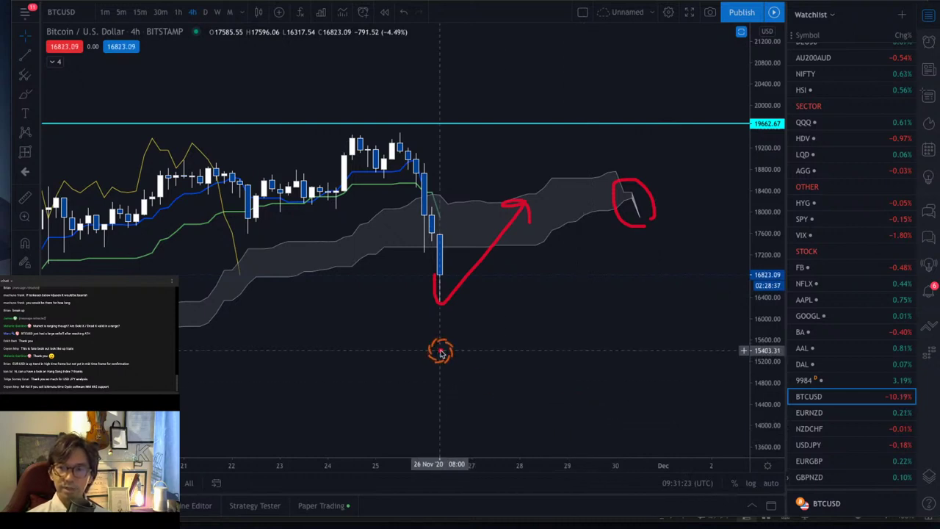
key("Escape")
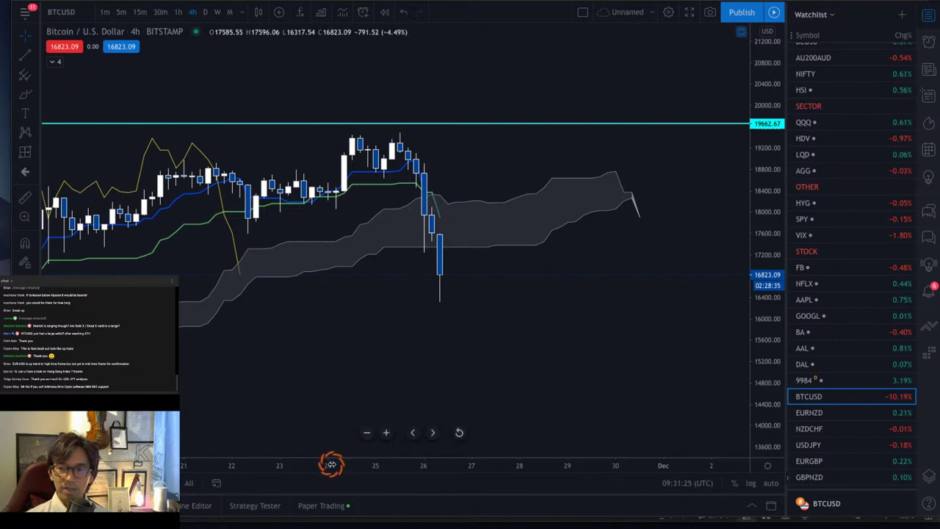
Compress the time scale to show more candles and mark the swing lows with short red strokes
left_click_drag(332, 464, 426, 465)
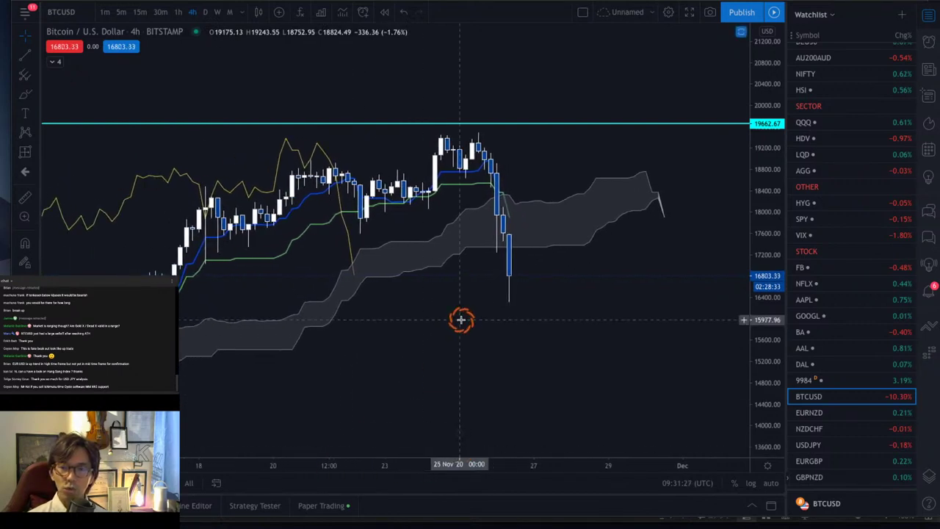
left_click_drag(454, 178, 467, 184)
left_click_drag(420, 205, 438, 205)
left_click_drag(346, 235, 365, 237)
left_click_drag(240, 245, 267, 246)
left_click_drag(194, 263, 226, 263)
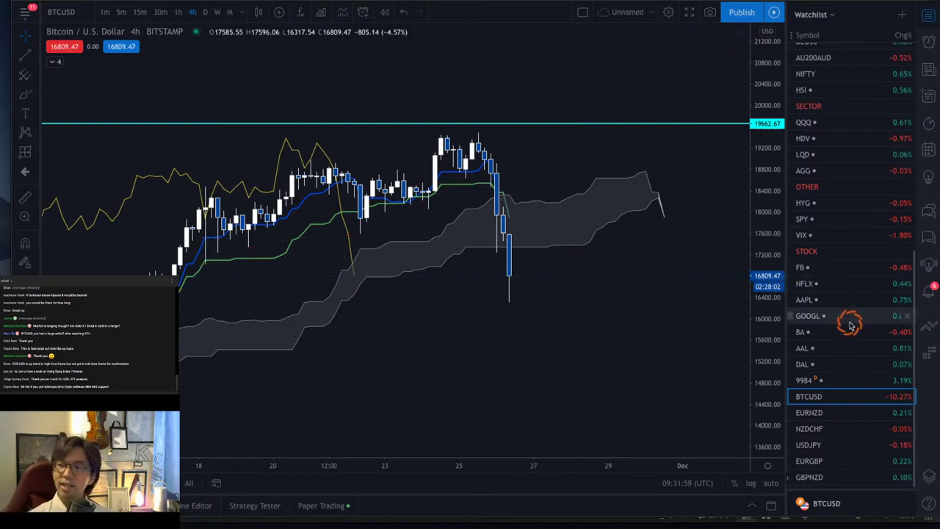
scroll(858, 425, "up", 5)
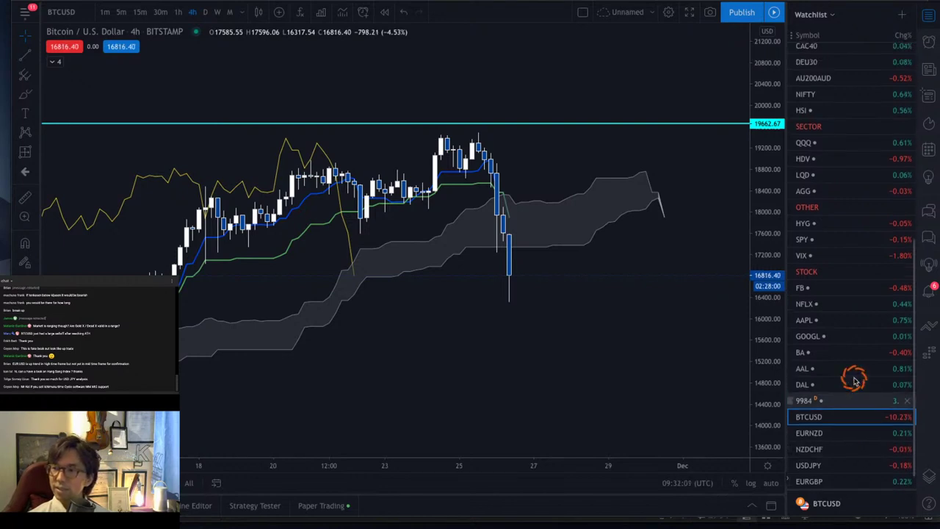
scroll(850, 415, "down", 1)
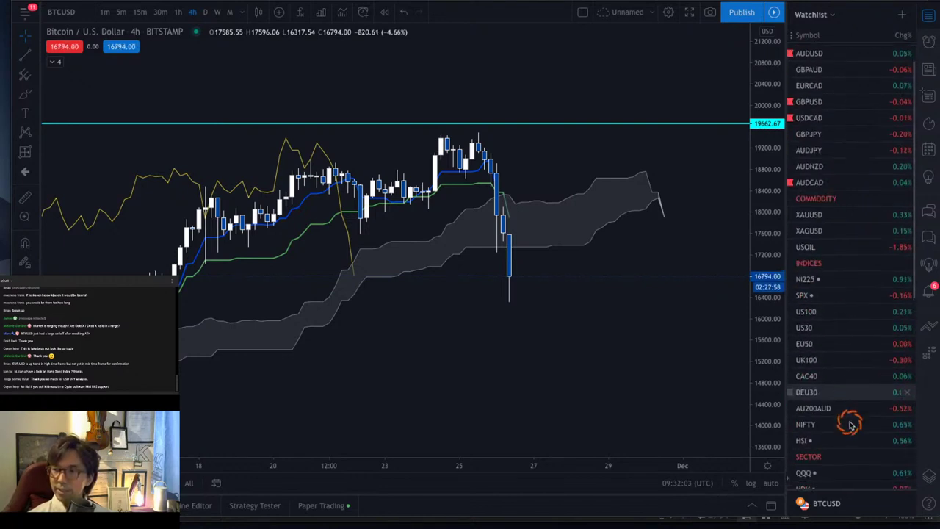
Open the Hang Seng Index daily chart and fit its price scale to the candles
left_click(838, 439)
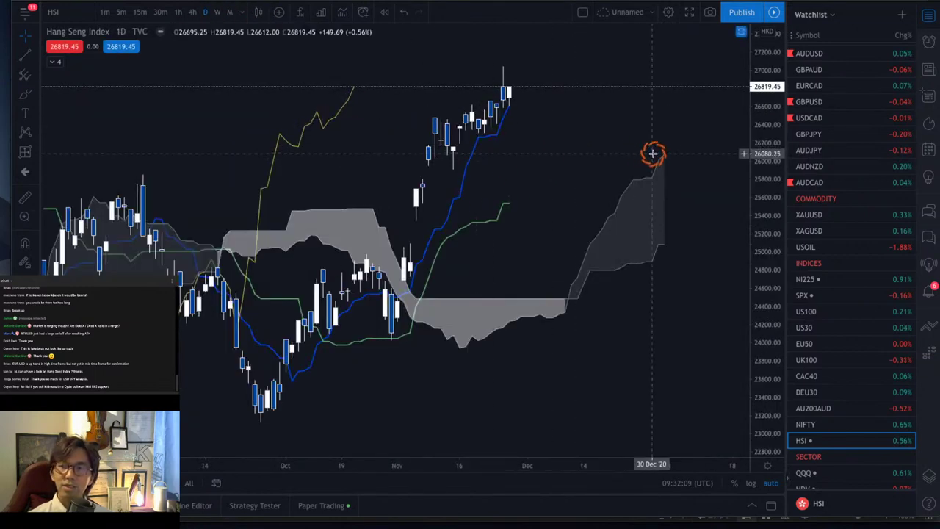
left_click_drag(765, 130, 693, 199)
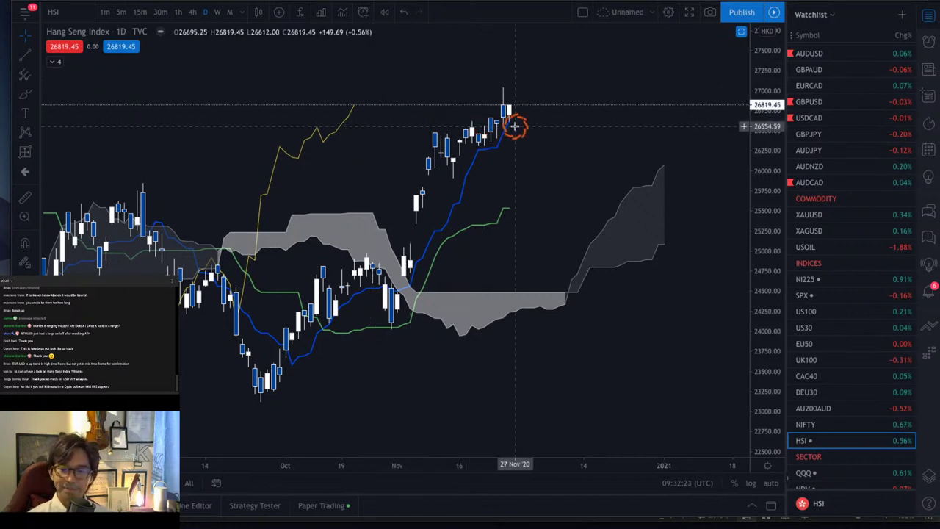
left_click_drag(546, 136, 549, 145)
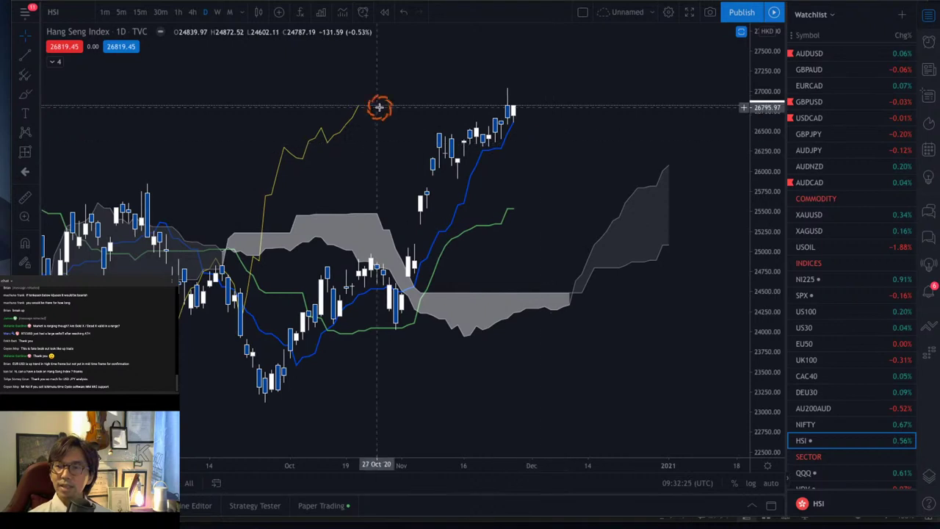
Switch Hang Seng to weekly, fit the price scale, and circle the cloud's right end in red
left_click(219, 13)
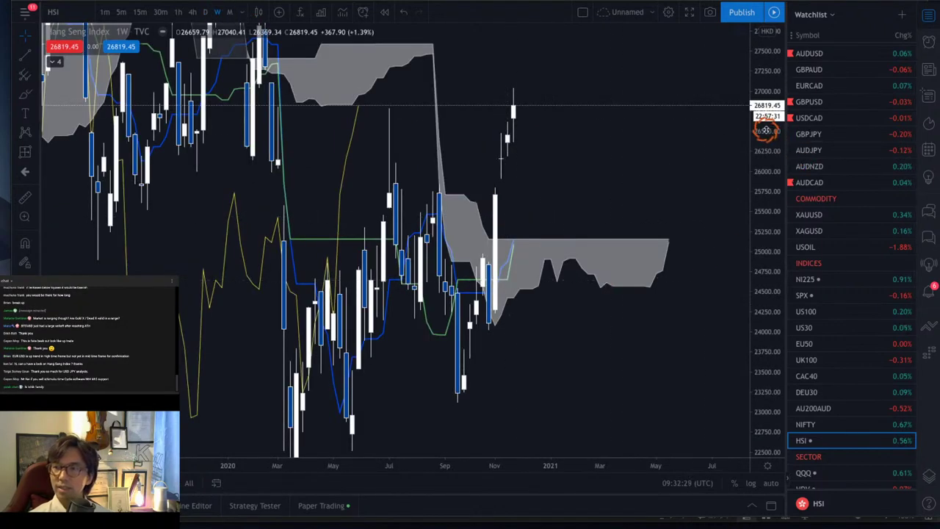
left_click_drag(766, 127, 739, 288)
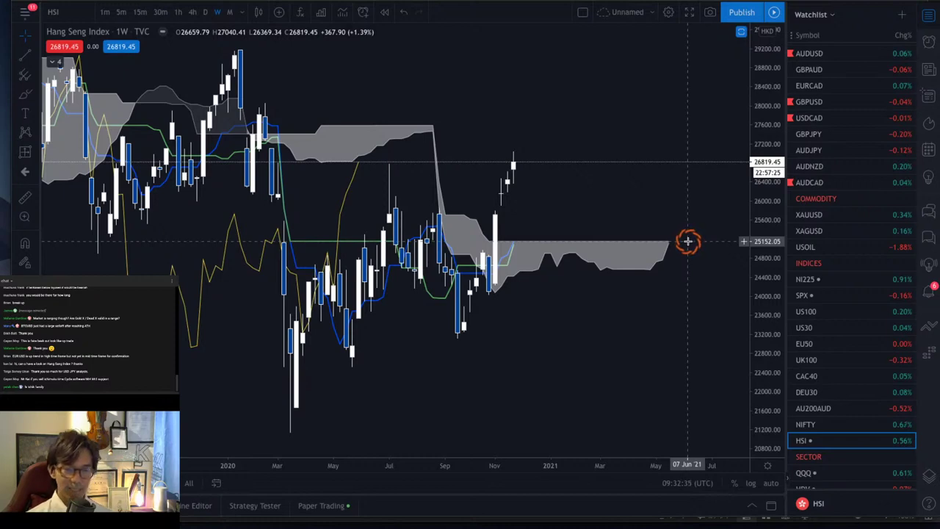
mouse_move(690, 243)
left_mouse_down()
mouse_move(680, 260)
mouse_move(695, 235)
mouse_move(696, 261)
left_mouse_up()
Draw red arrows toward the cloud, mark the circle, and circle the cloud underside near June 2020
mouse_move(525, 157)
left_mouse_down()
mouse_move(581, 221)
mouse_move(567, 225)
left_mouse_up()
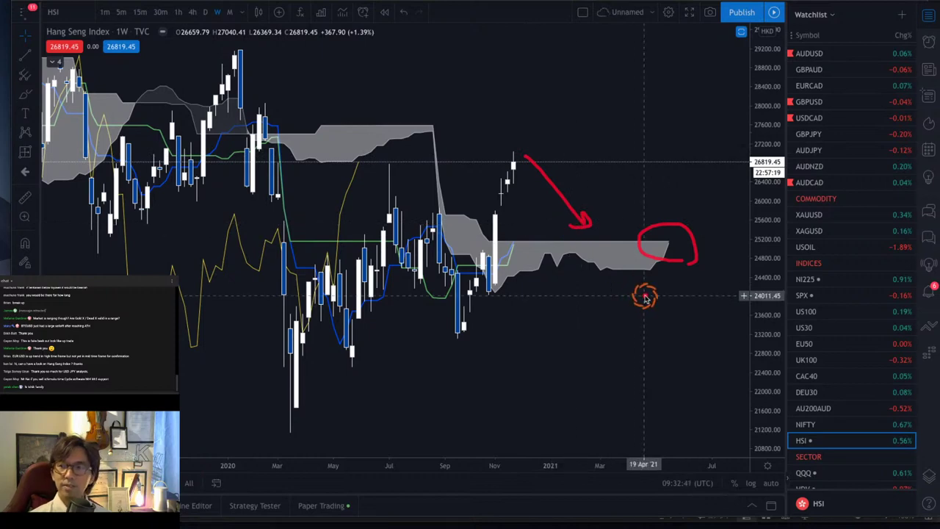
left_click_drag(661, 245, 694, 241)
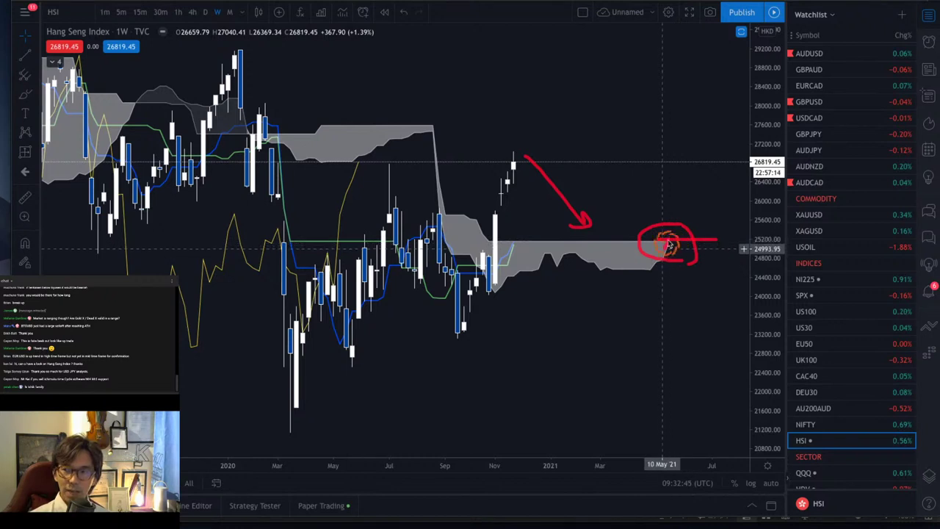
left_click_drag(664, 255, 688, 200)
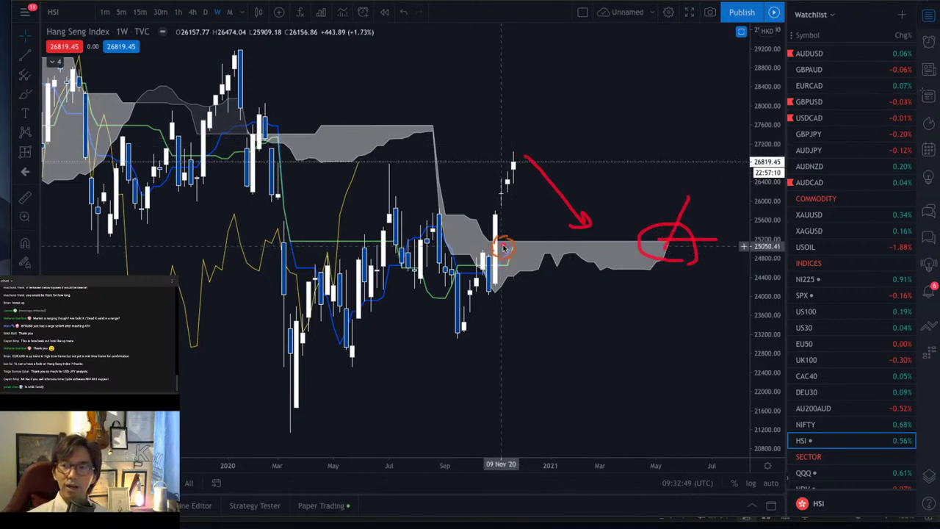
mouse_move(516, 236)
left_mouse_down()
mouse_move(519, 214)
mouse_move(532, 224)
left_mouse_up()
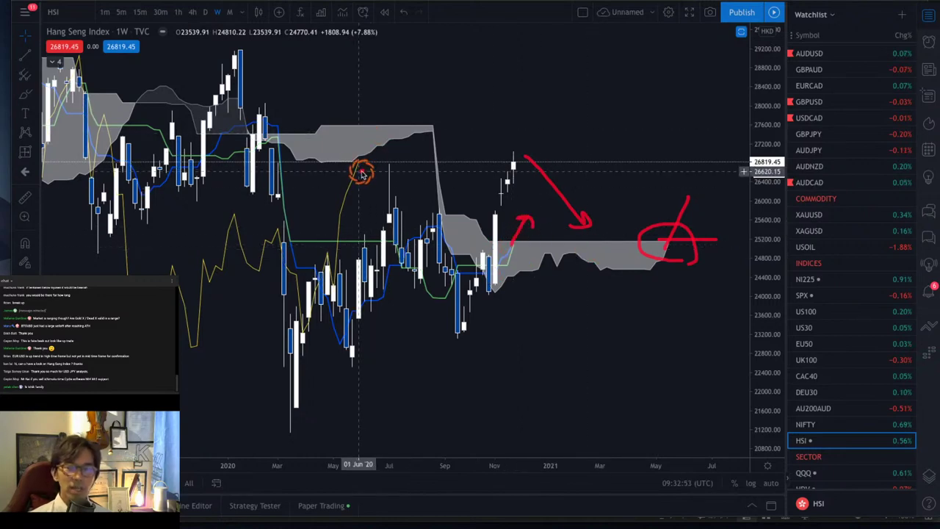
left_click_drag(346, 172, 373, 173)
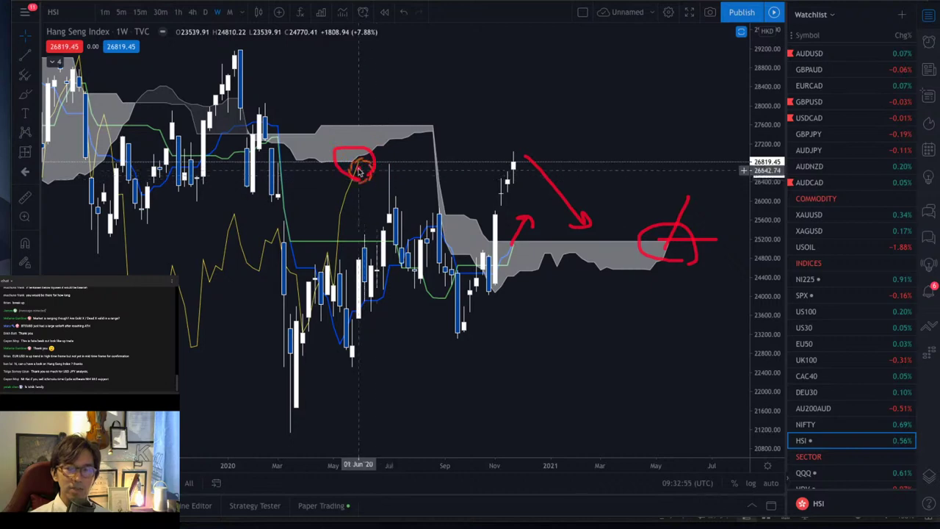
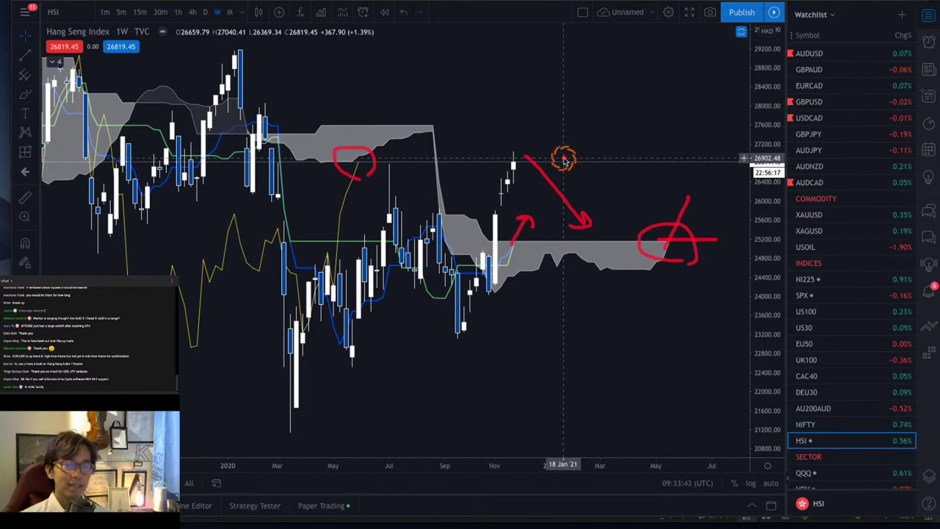
Erase the red freehand circles and arrows from the weekly Hang Seng Index chart
key("Escape")
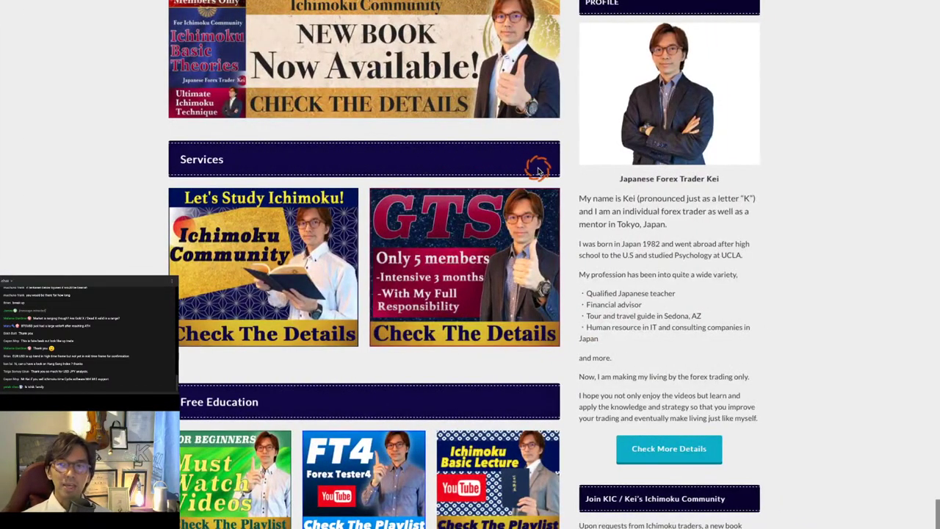
Open the Ichimoku Community page from the SERVICES menu
scroll(562, 180, "up", 15)
mouse_move(440, 18)
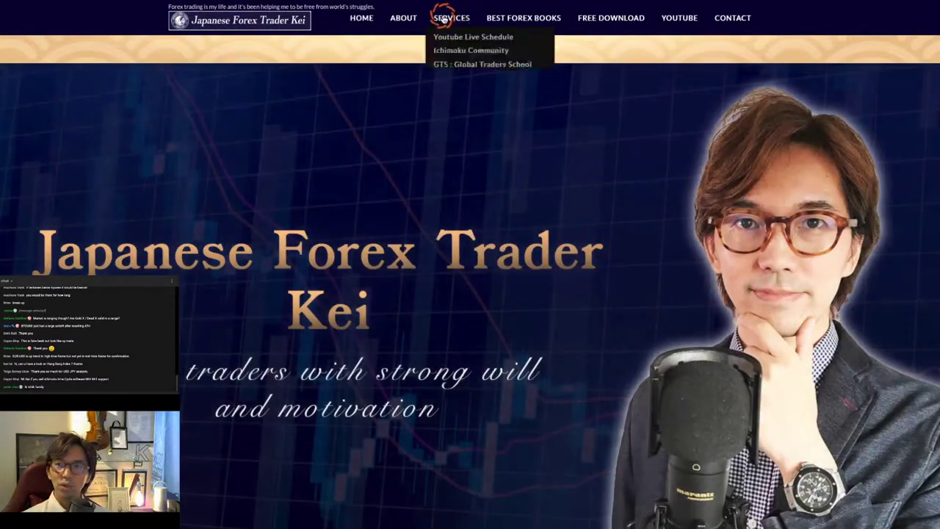
mouse_move(450, 54)
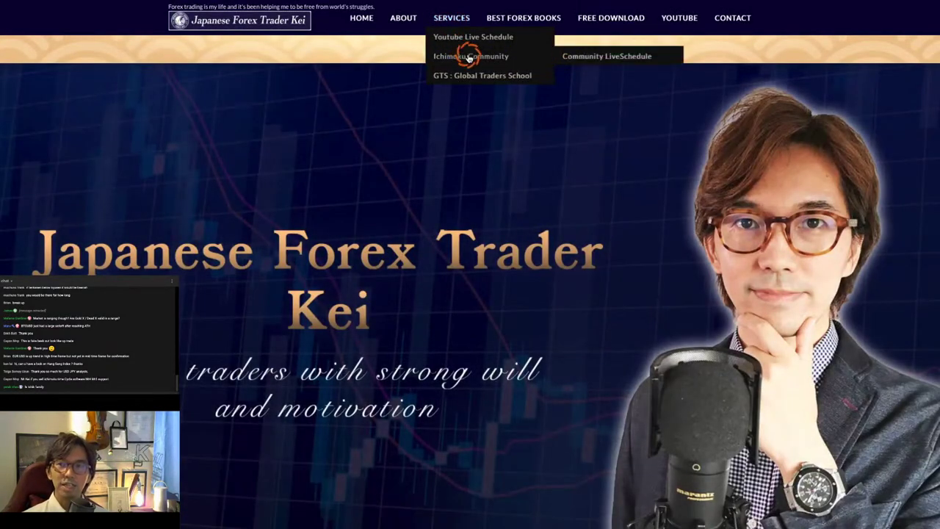
left_click(474, 57)
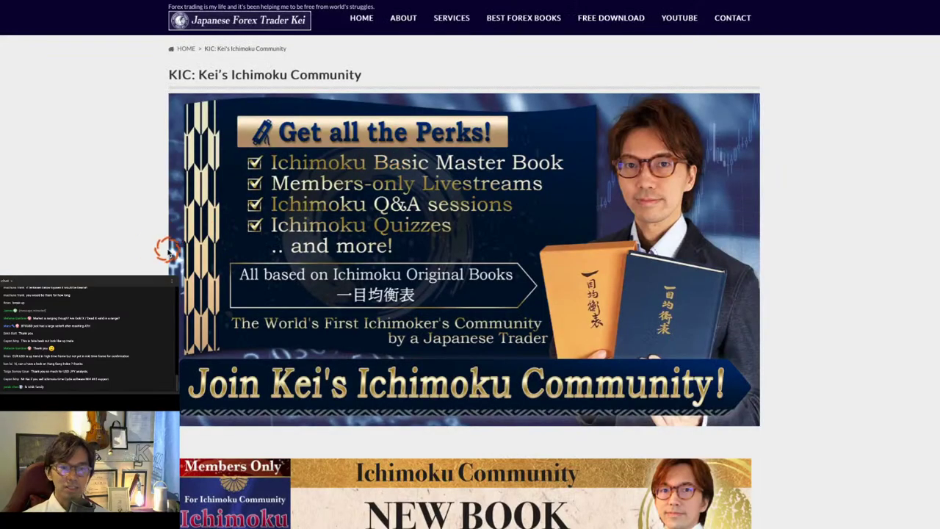
Highlight the summary table's monthly price and its $29.9 equivalent, then return to TradingView
scroll(777, 227, "down", 5)
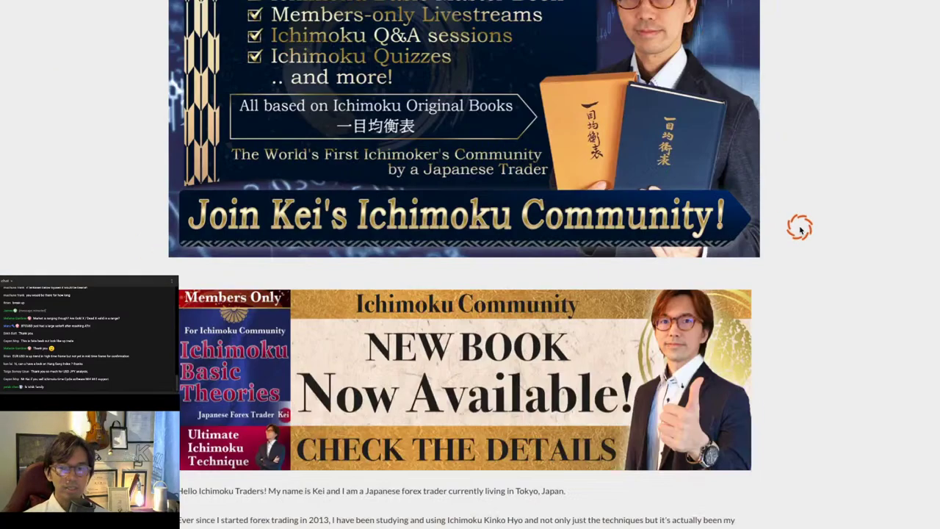
scroll(756, 228, "down", 8)
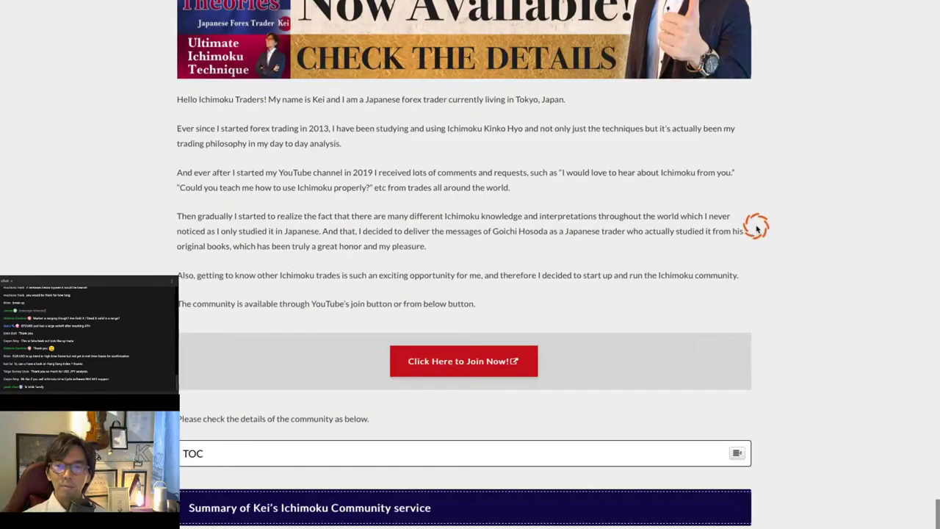
scroll(757, 228, "down", 1)
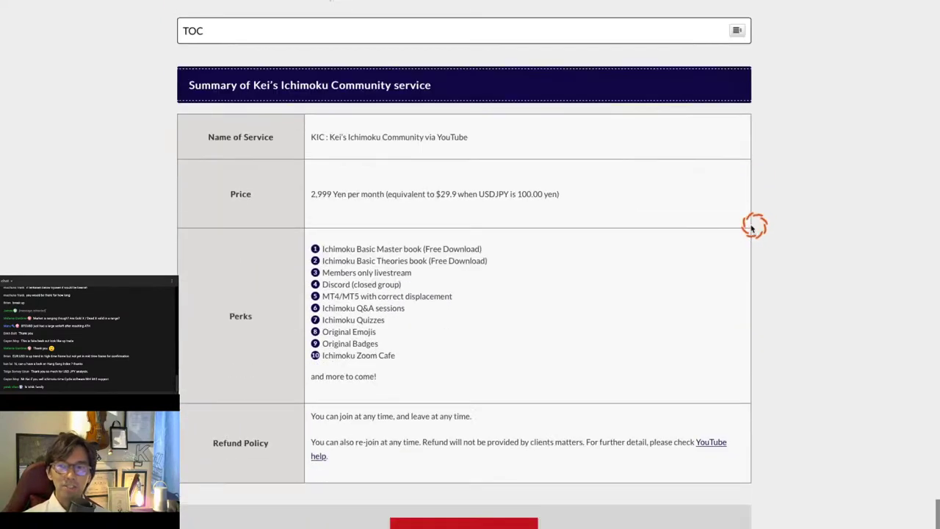
left_click_drag(576, 194, 311, 193)
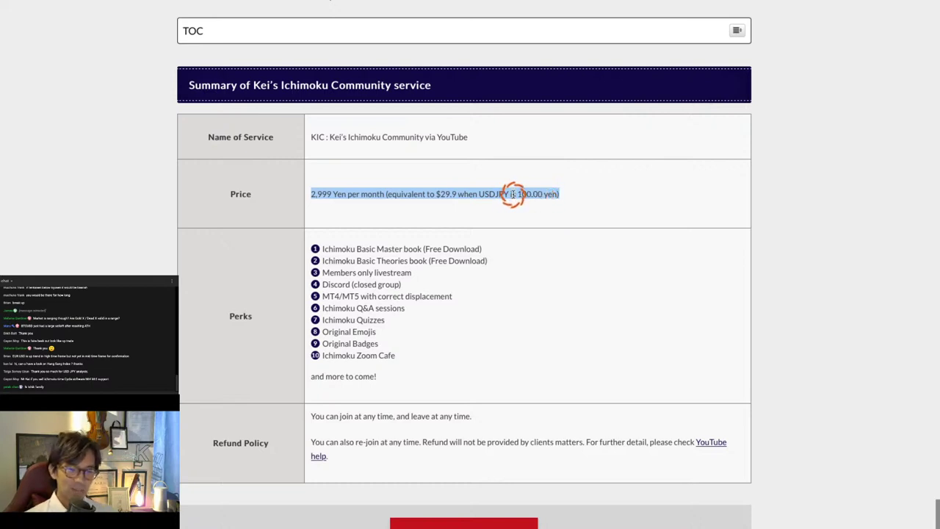
left_click(505, 194)
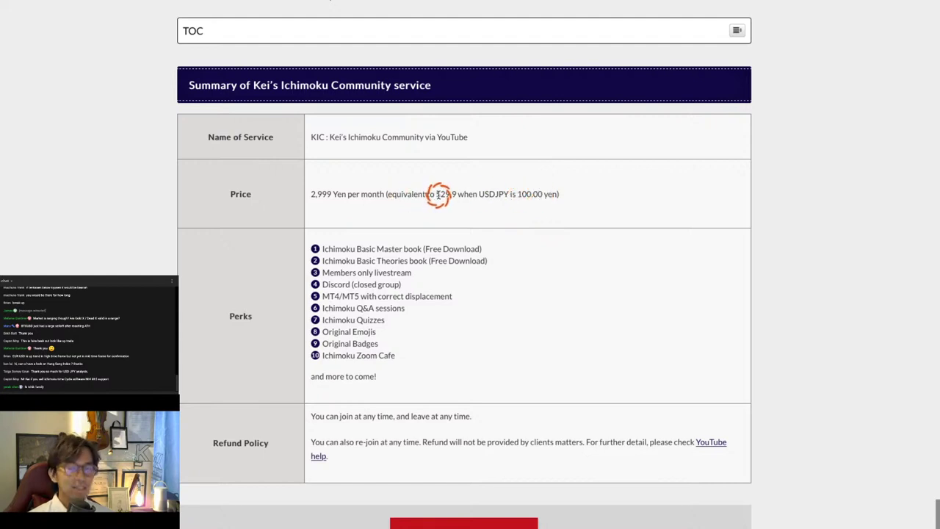
left_click_drag(437, 194, 470, 194)
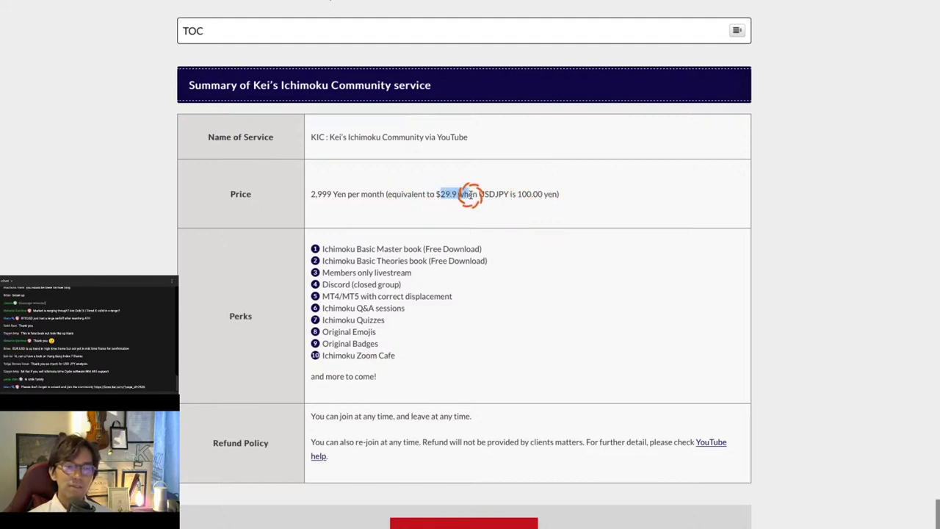
key("ctrl+Left")
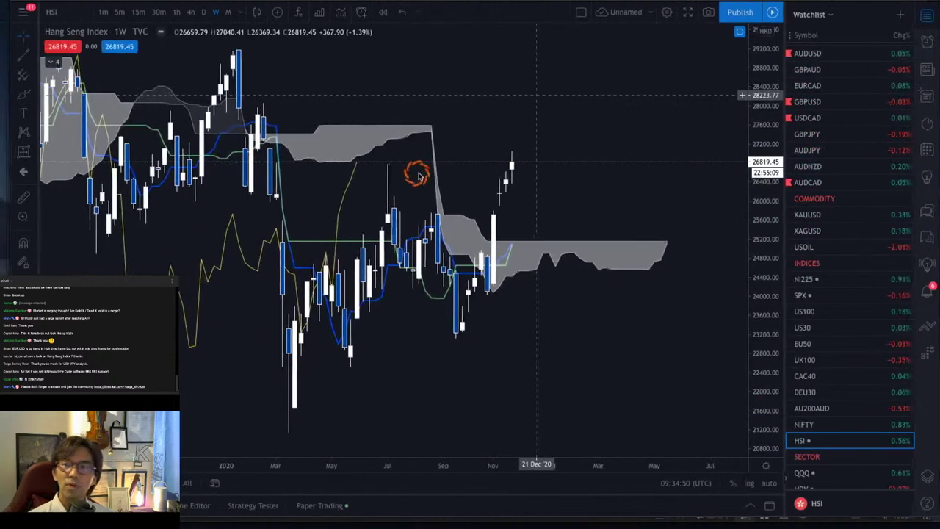
Load USDJPY from the watchlist and box its current 104.245 price on the axis
scroll(852, 120, "up", 1)
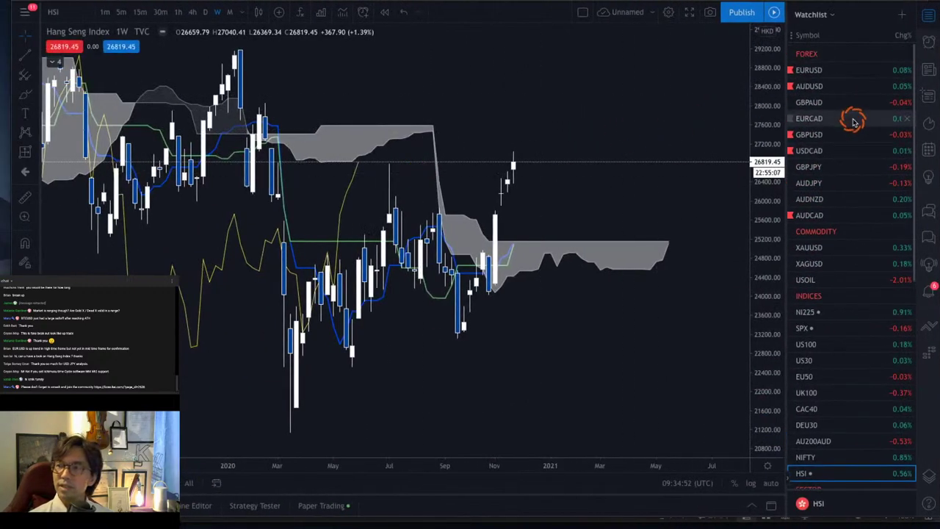
scroll(841, 173, "down", 1)
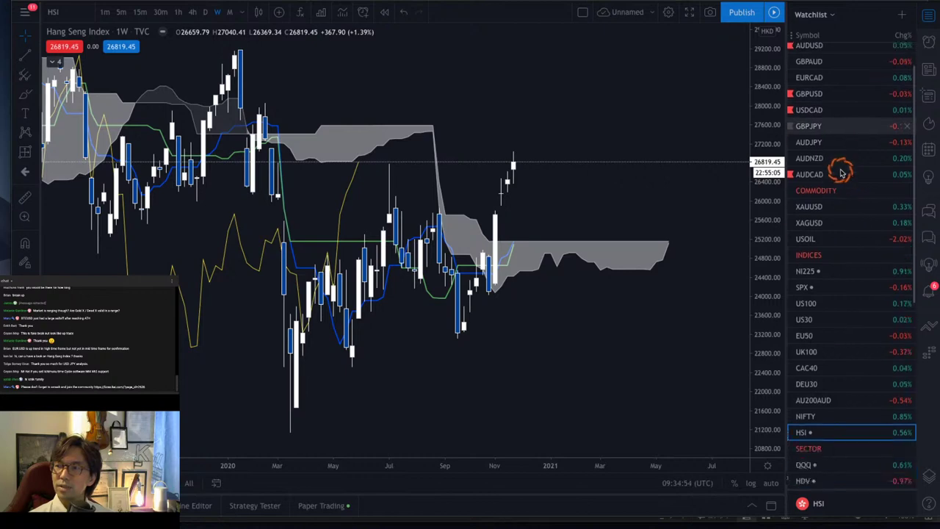
scroll(842, 172, "down", 5)
left_click(844, 444)
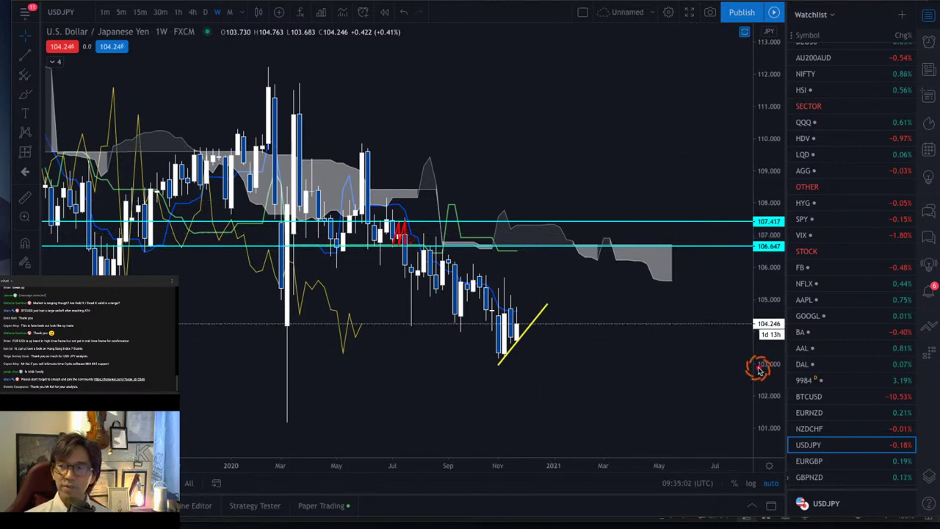
mouse_move(785, 314)
left_mouse_down()
mouse_move(759, 312)
mouse_move(747, 329)
mouse_move(783, 335)
left_mouse_up()
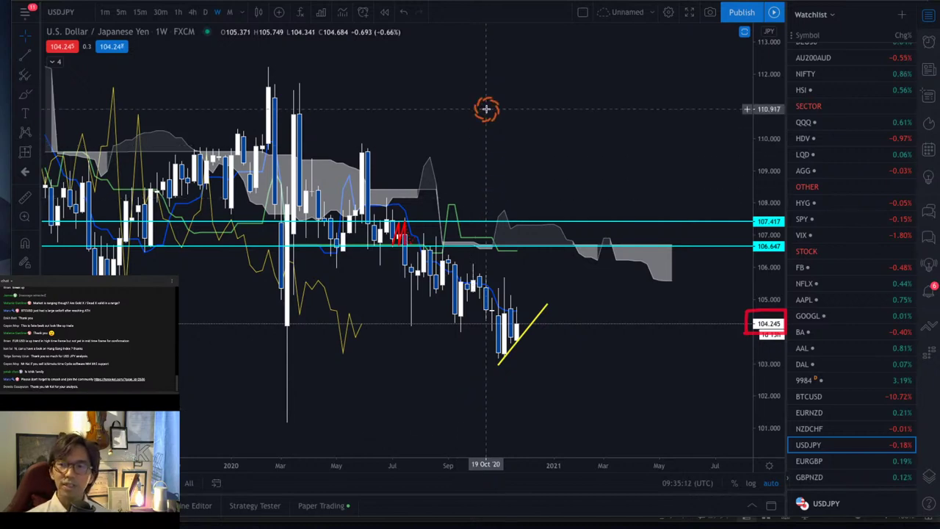
key("ctrl+Right")
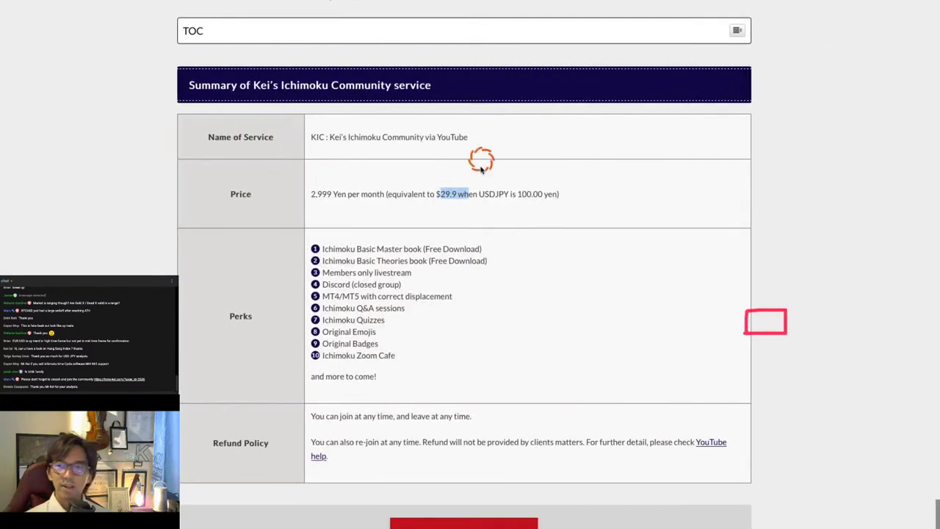
Highlight the $29.9 price and then the list of perks in the summary table
mouse_move(465, 194)
left_mouse_down()
mouse_move(472, 184)
mouse_move(436, 199)
mouse_move(460, 195)
left_mouse_up()
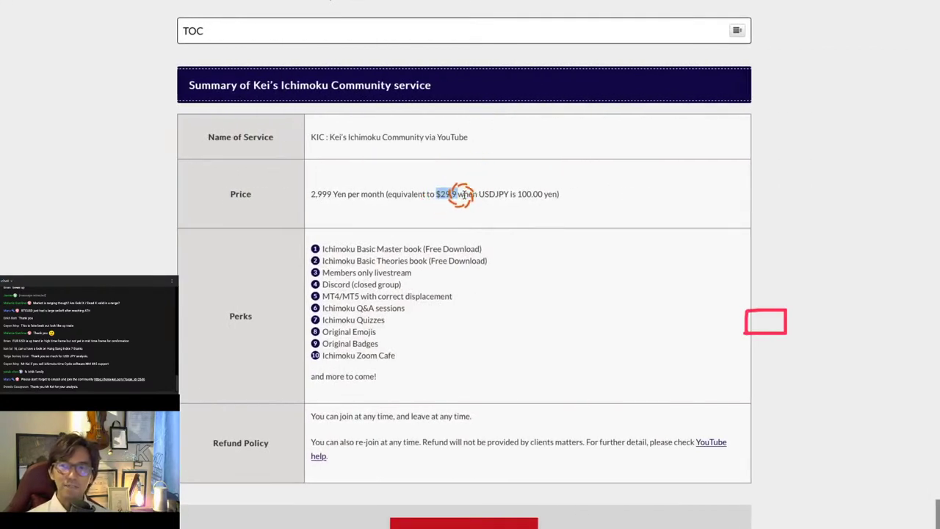
left_click(468, 194)
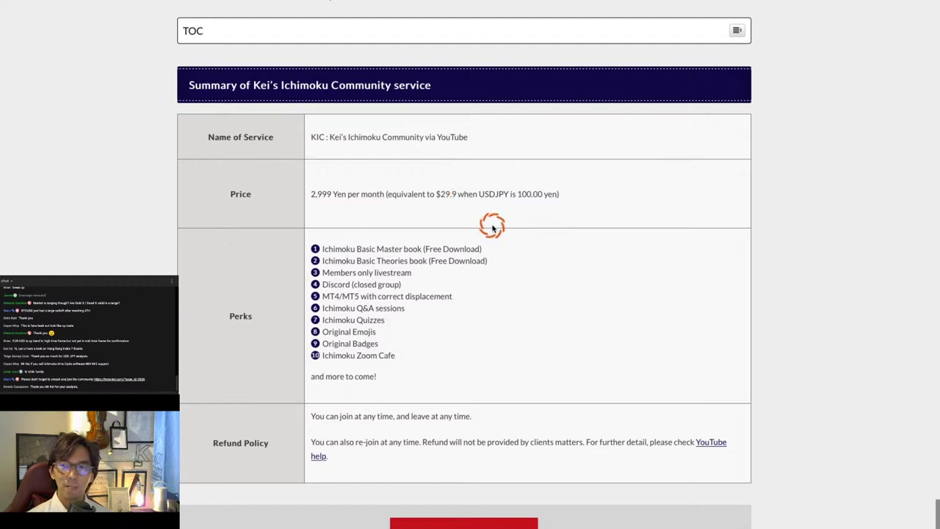
left_click_drag(482, 247, 492, 330)
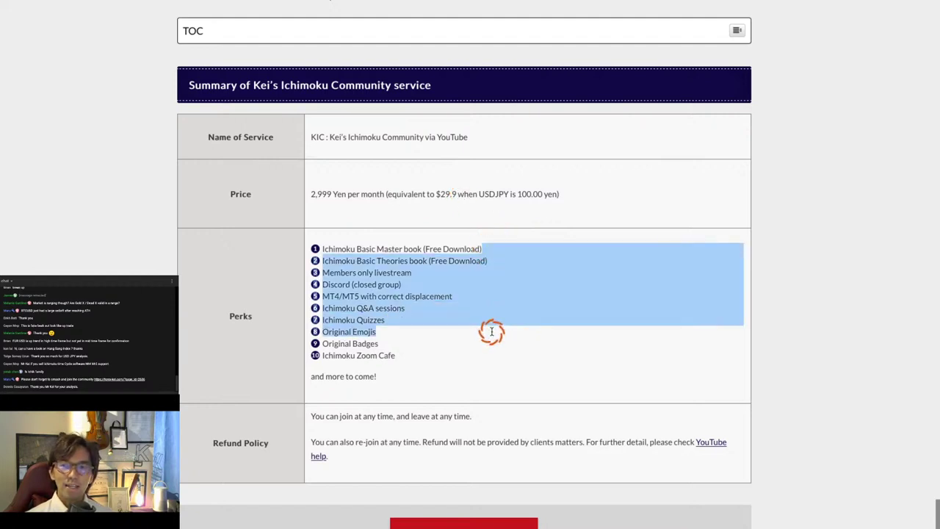
left_click(493, 330)
scroll(393, 280, "down", 1)
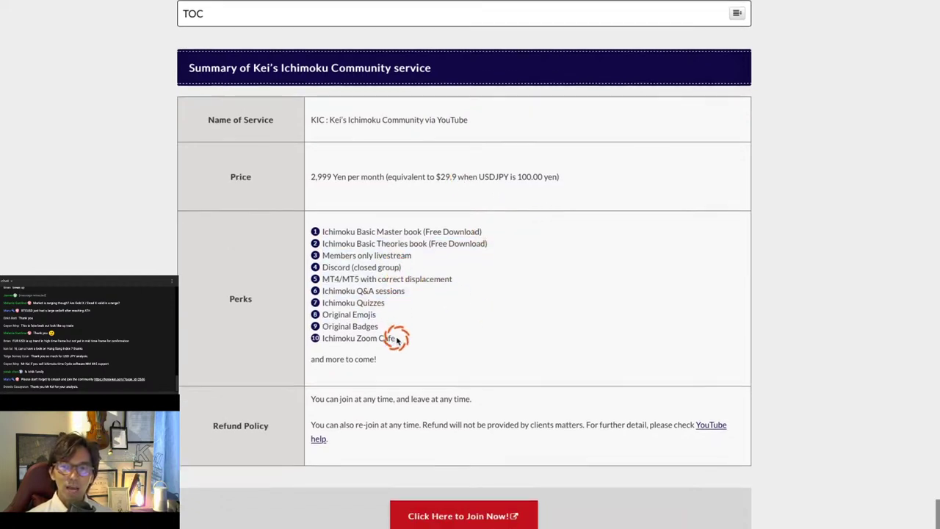
left_click_drag(395, 338, 312, 231)
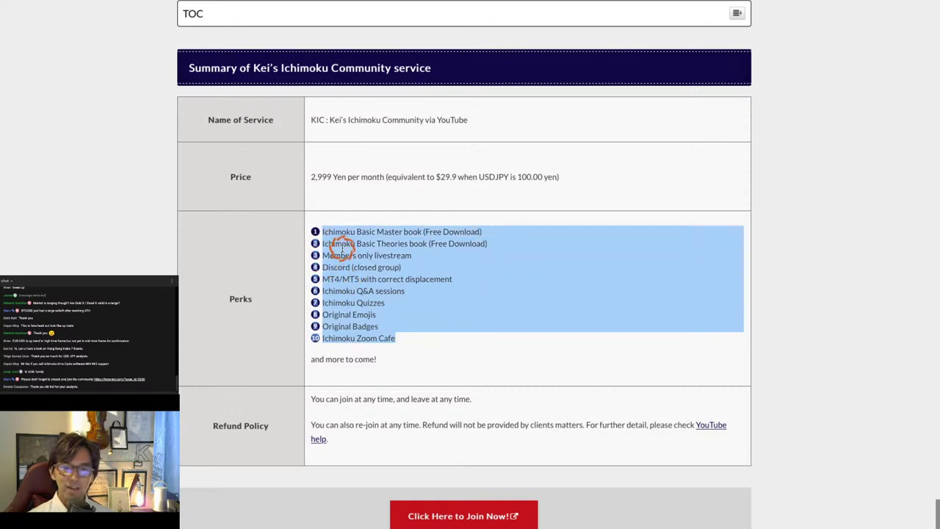
left_click(390, 281)
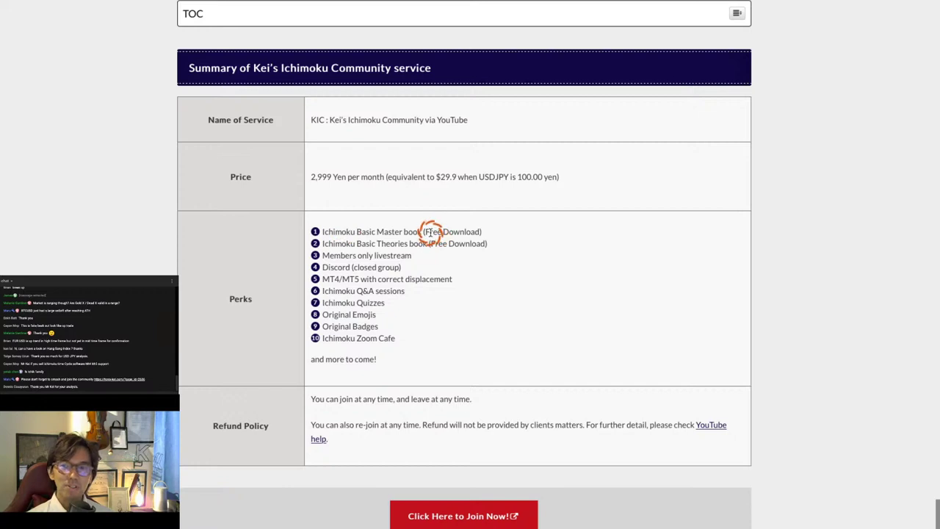
Highlight the Basic Theories book, free books, members livestream, Discord group and MT4/MT5 perks
left_click_drag(352, 243, 482, 243)
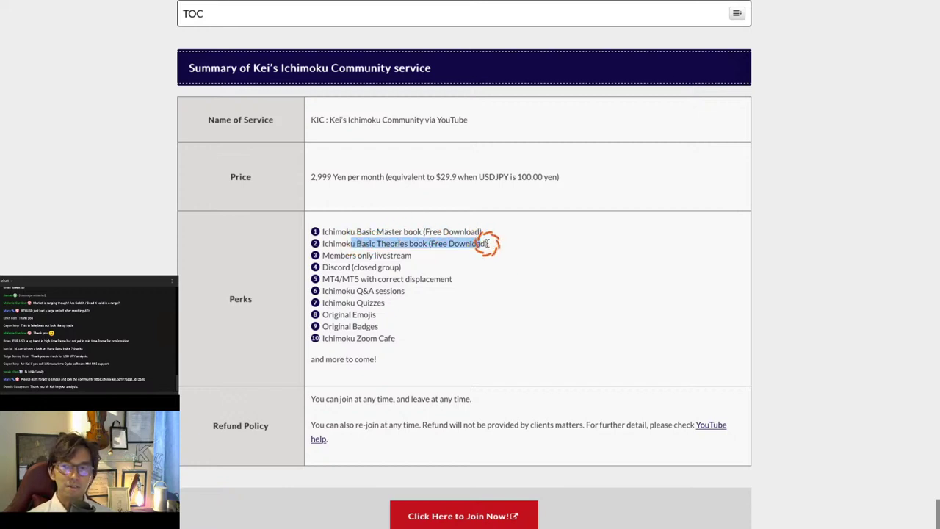
left_click(487, 244)
left_click_drag(487, 243, 367, 225)
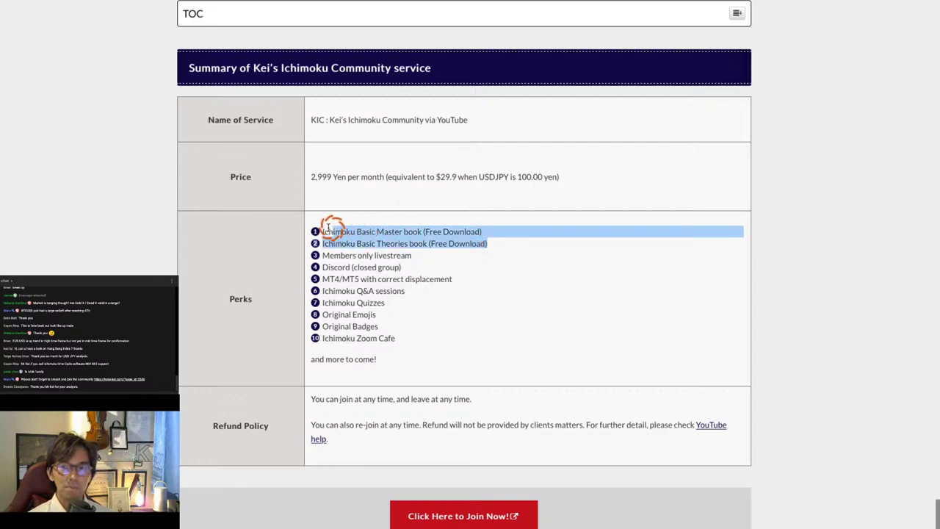
left_click(416, 258)
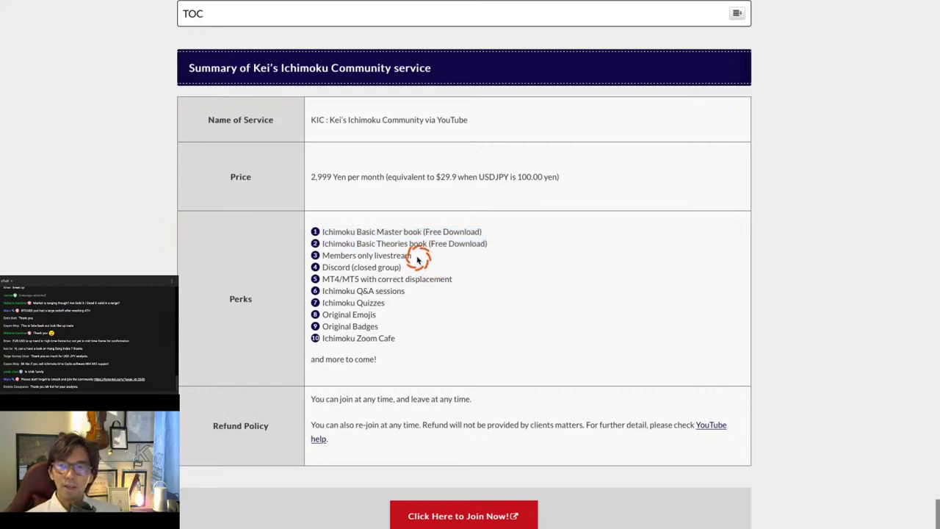
left_click_drag(403, 257, 346, 260)
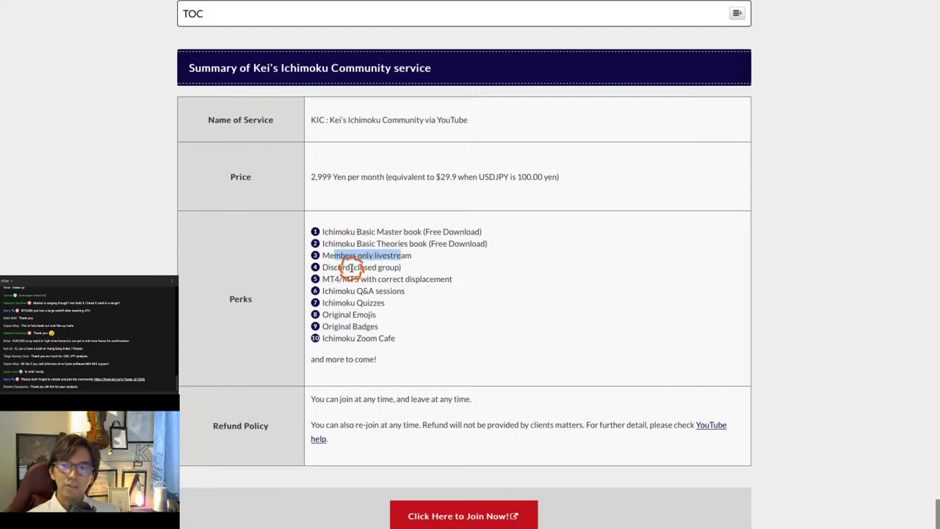
left_click_drag(338, 268, 379, 268)
left_click_drag(399, 270, 401, 269)
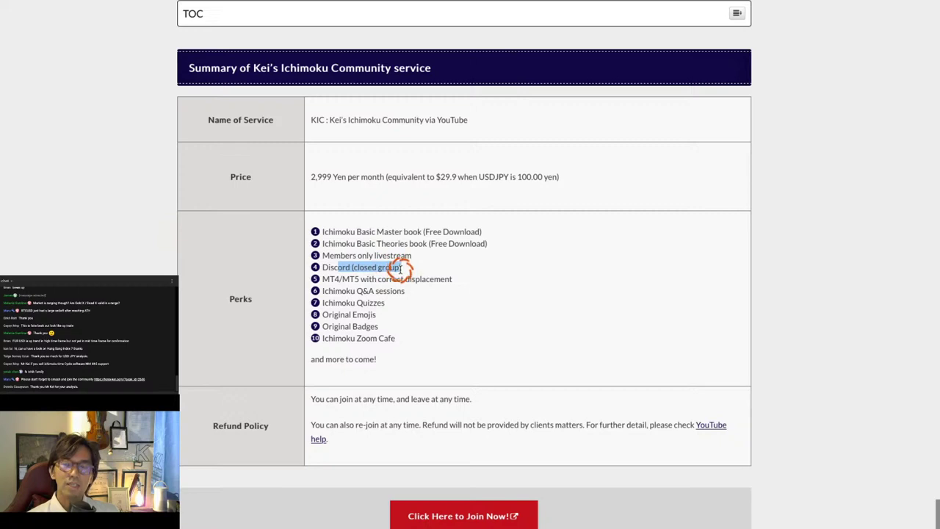
left_click(409, 269)
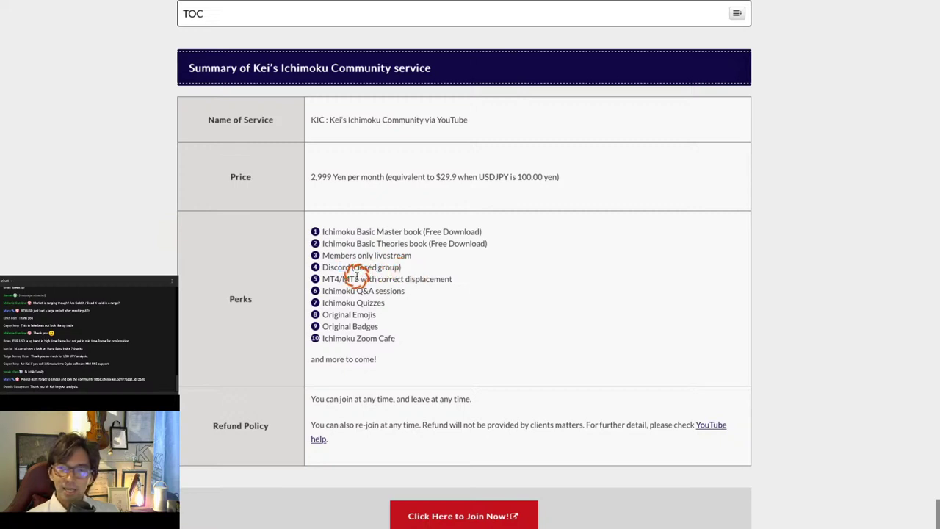
left_click_drag(329, 279, 453, 280)
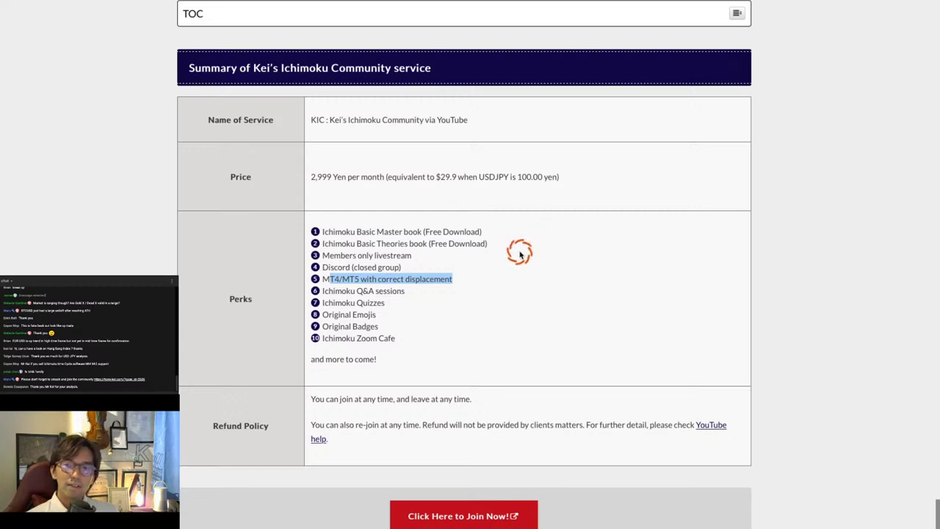
left_click(380, 277)
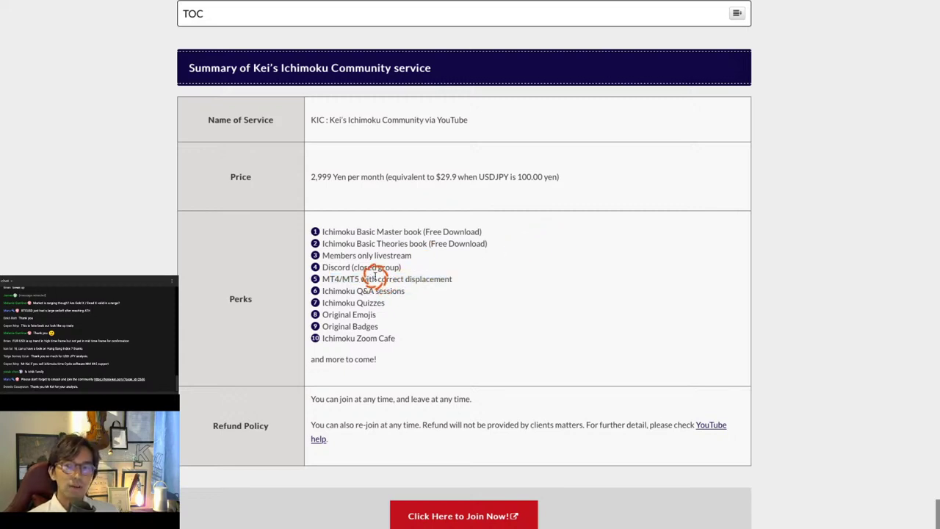
left_click_drag(376, 278, 459, 279)
left_click(466, 284)
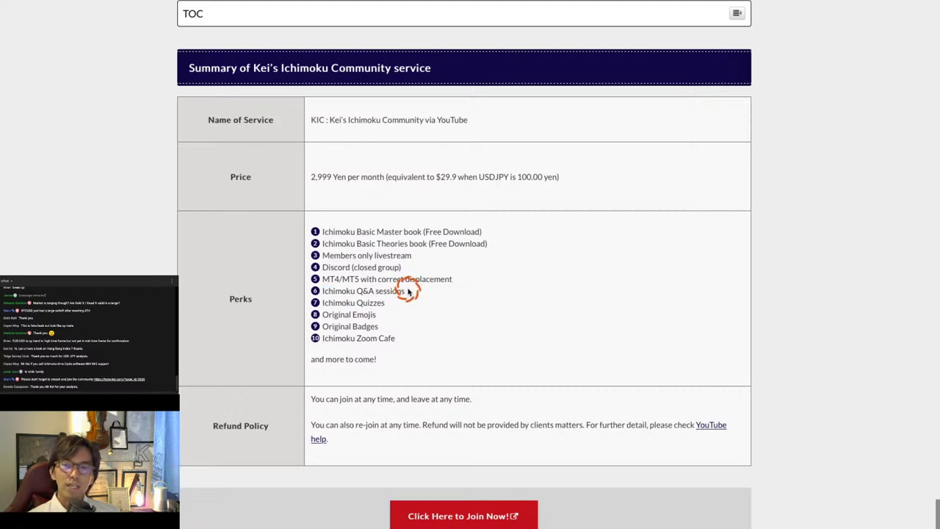
left_click_drag(322, 291, 394, 290)
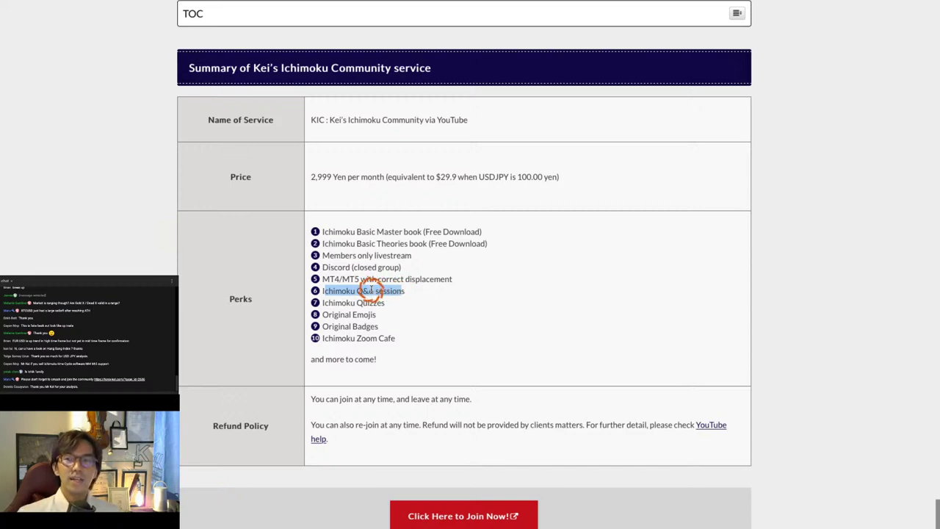
left_click(390, 297)
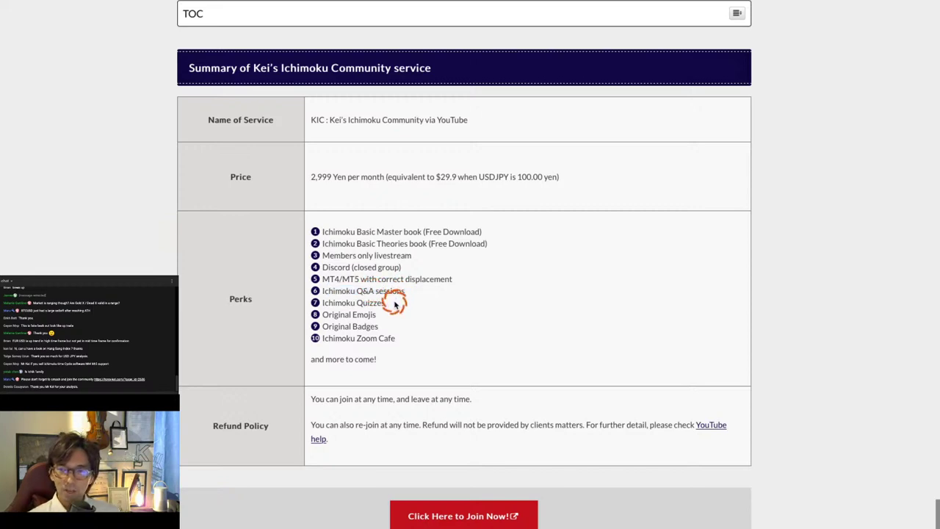
left_click_drag(394, 304, 318, 305)
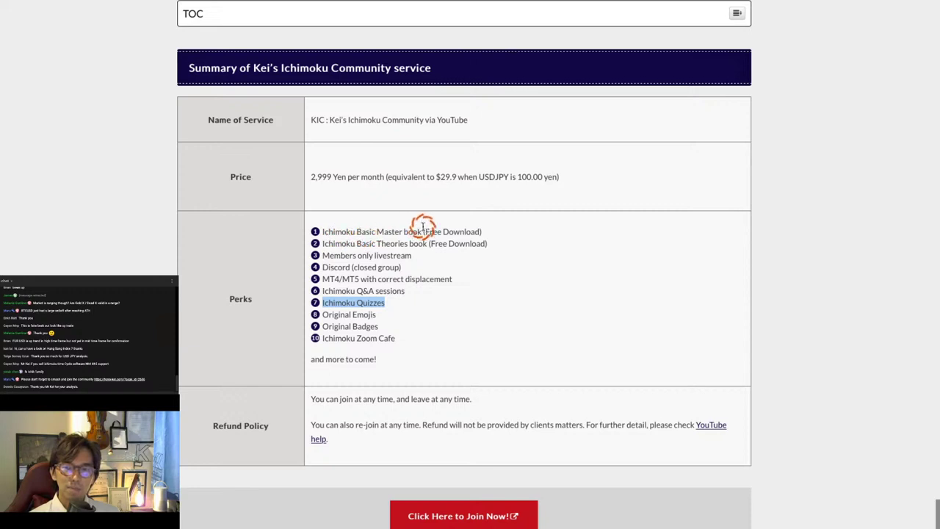
left_click(417, 315)
left_click_drag(383, 315, 325, 316)
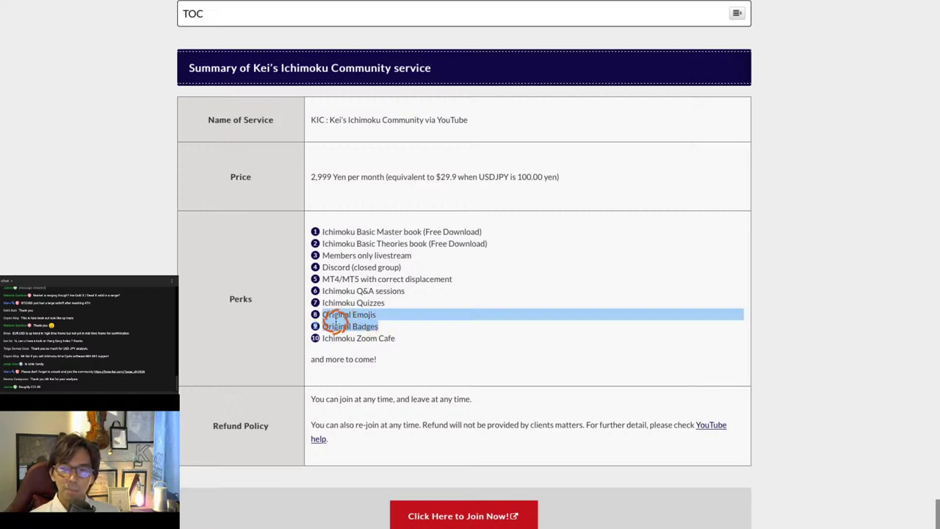
left_click(323, 322)
left_click_drag(398, 338, 313, 339)
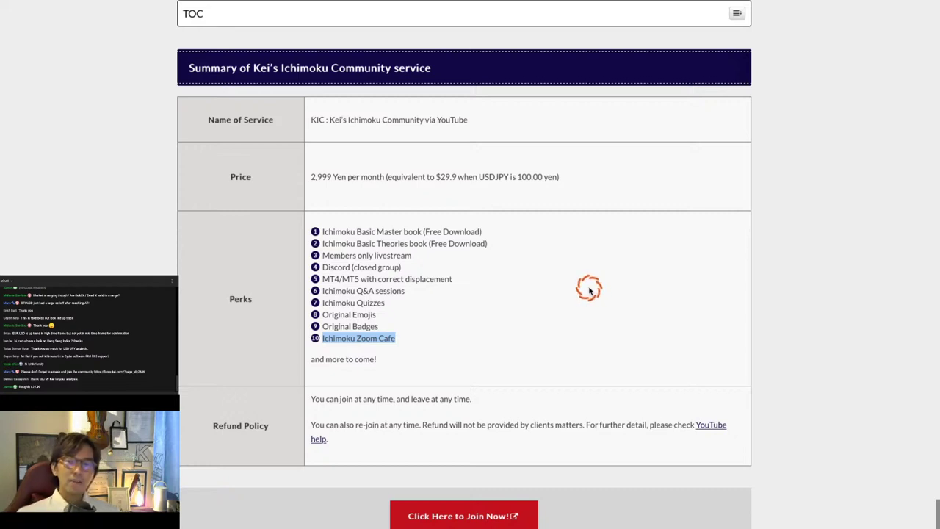
left_click(397, 332)
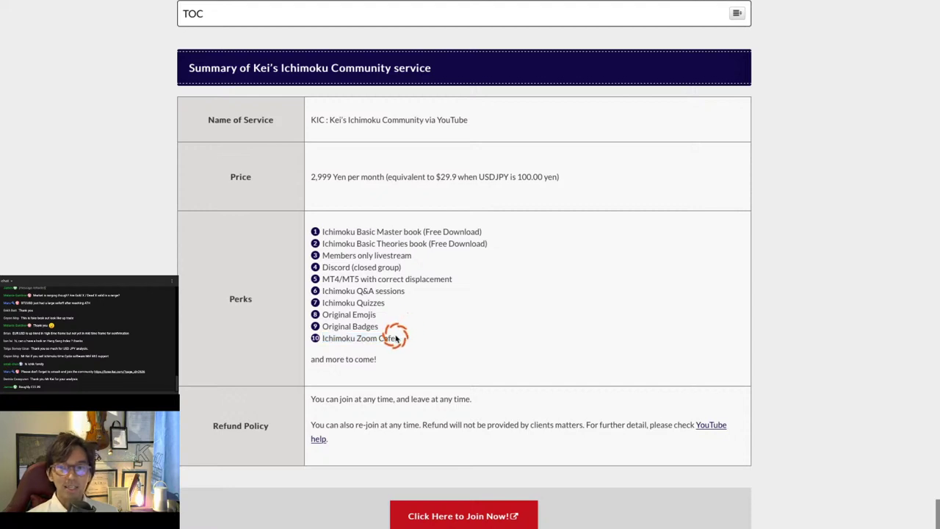
left_click_drag(343, 253, 359, 326)
left_click(355, 267)
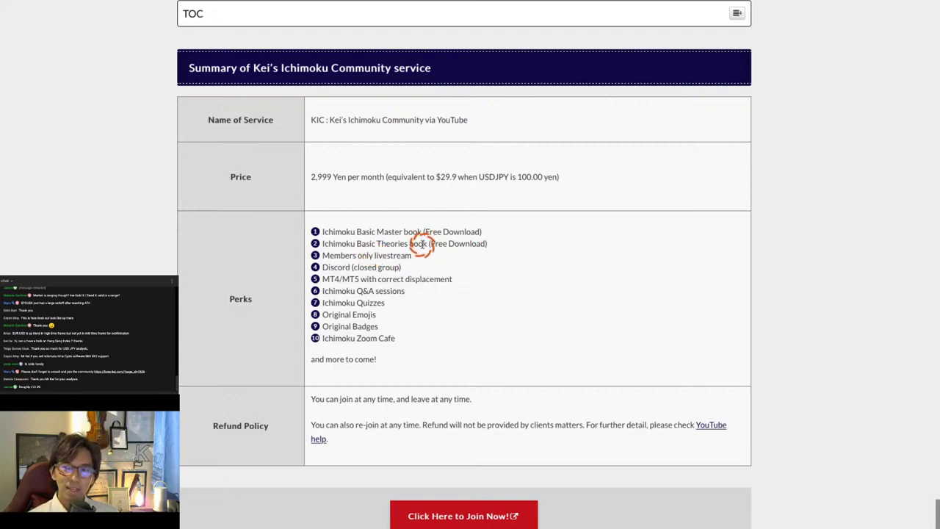
left_click_drag(408, 244, 425, 245)
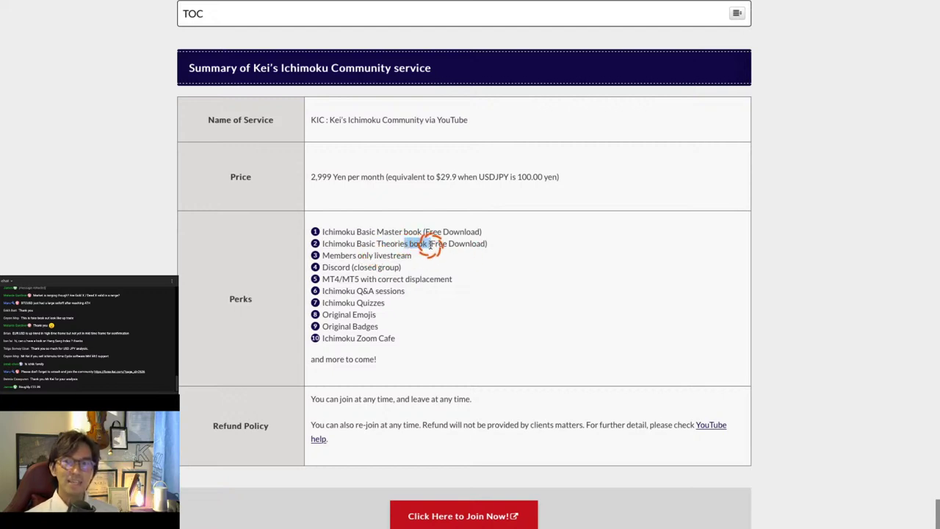
left_click(430, 244)
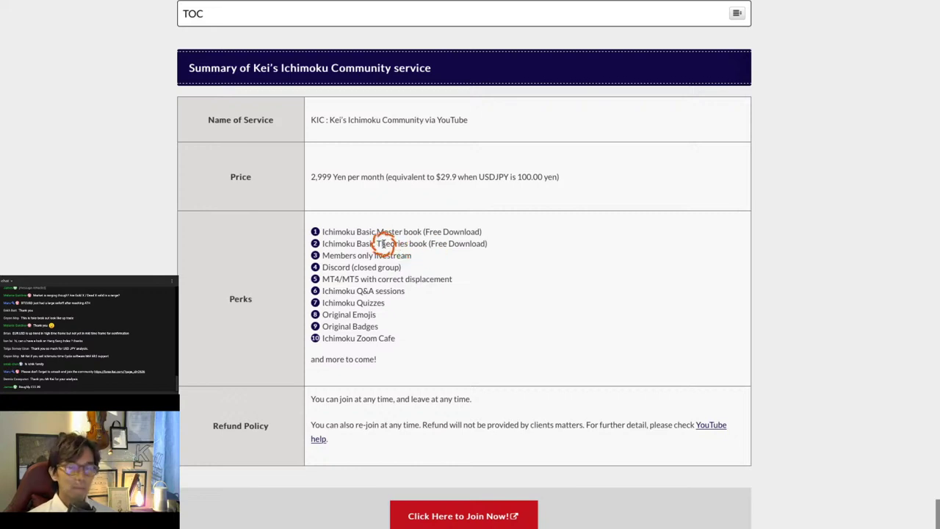
left_click_drag(375, 243, 384, 279)
left_click(408, 270)
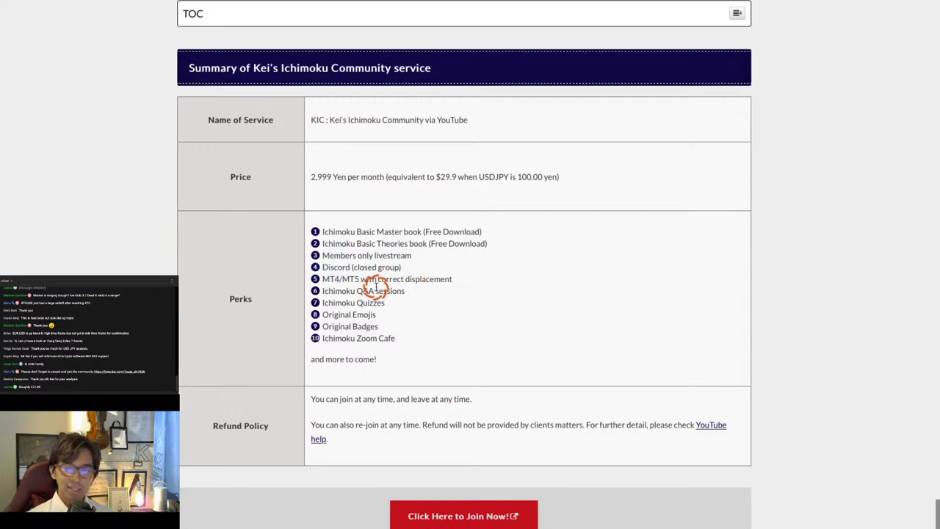
Scroll to the free book offers and highlight the Master book's $70 worth and Theories heading
scroll(258, 323, "down", 7)
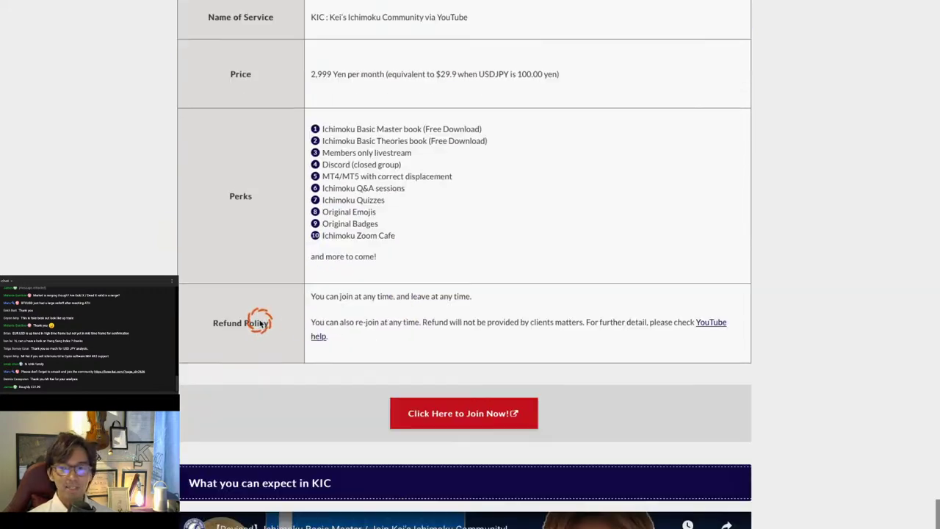
scroll(208, 318, "down", 5)
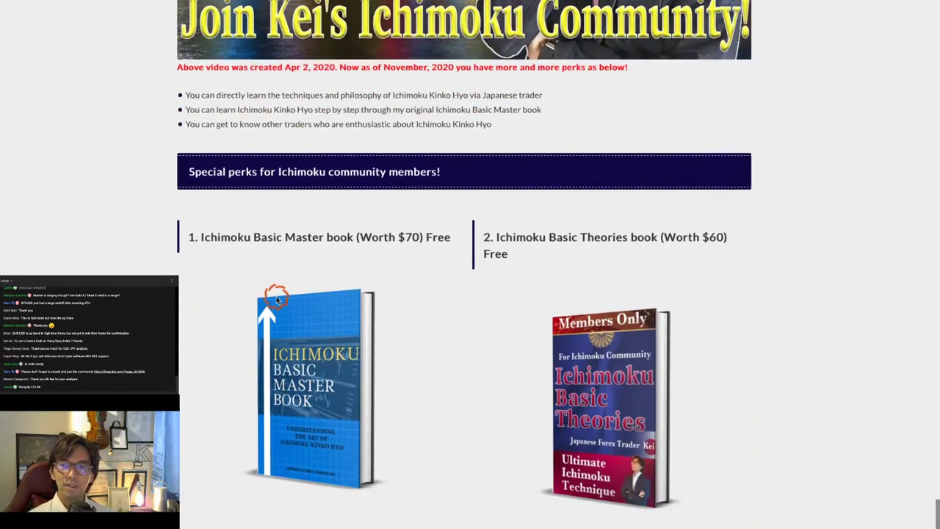
scroll(360, 341, "down", 1)
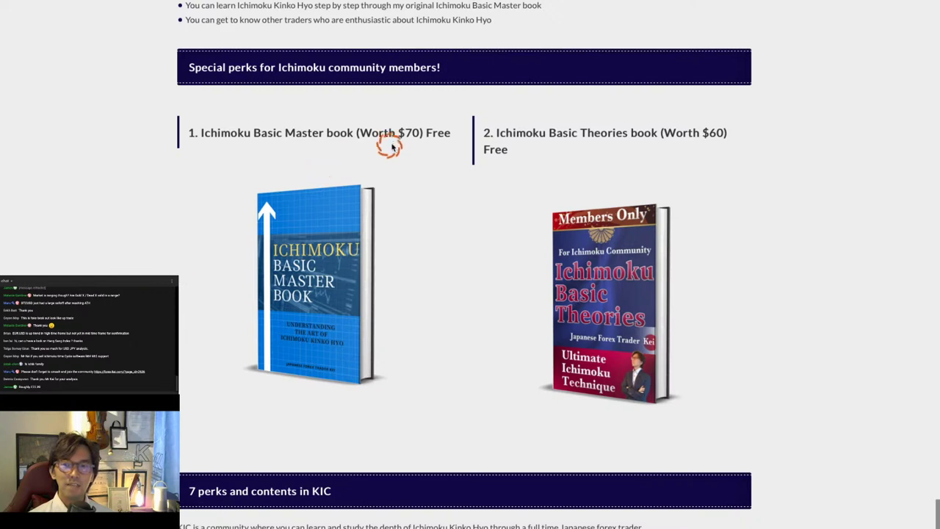
left_click_drag(378, 132, 447, 132)
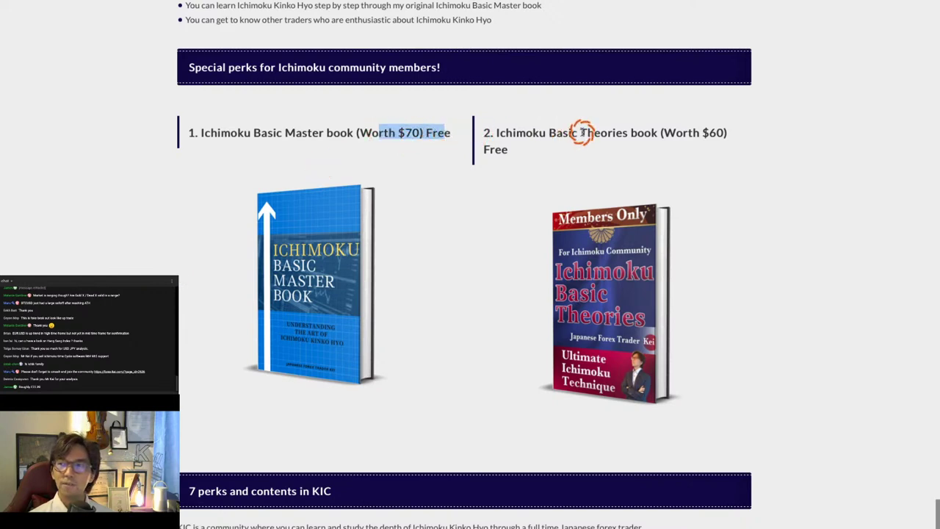
left_click_drag(583, 132, 694, 132)
left_click(694, 132)
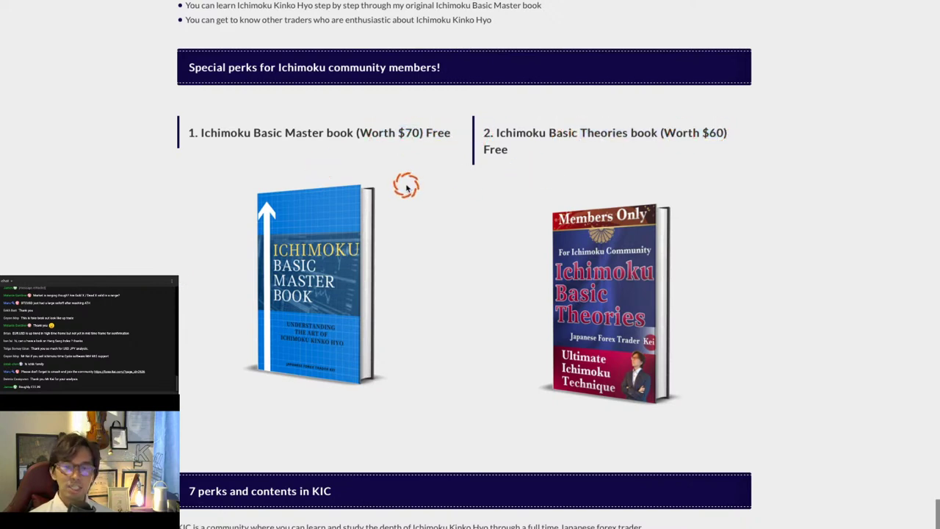
Scroll to '7 perks and contents in KIC', highlighting the 7 and the introduction lines
scroll(160, 259, "down", 1)
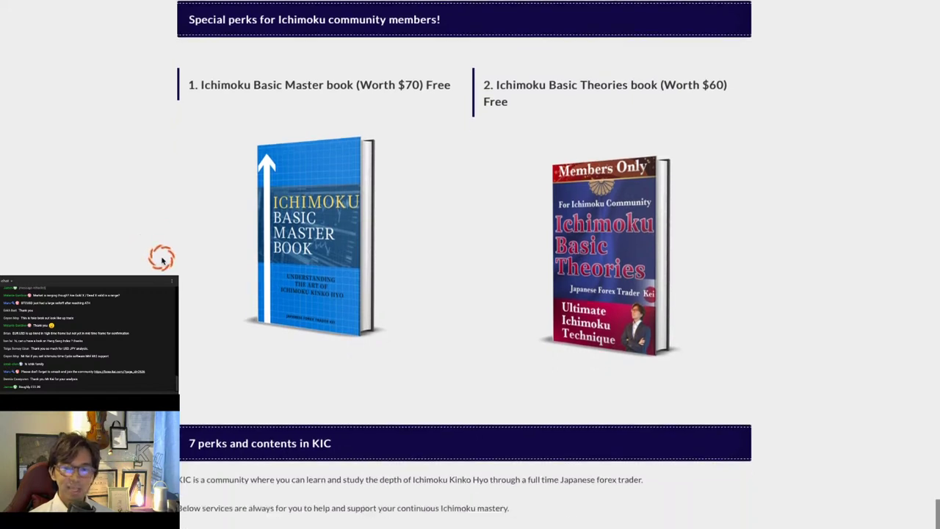
scroll(149, 259, "down", 3)
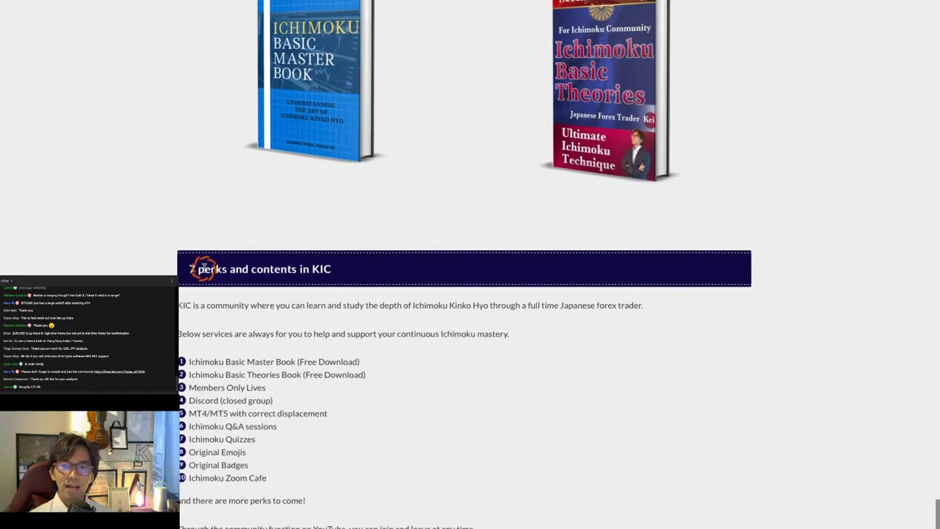
left_click_drag(187, 267, 200, 272)
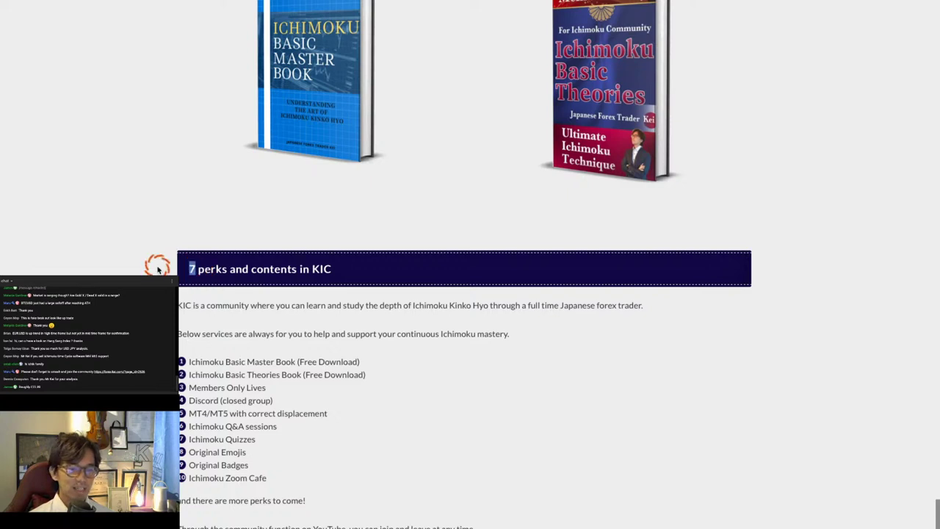
scroll(175, 269, "down", 1)
left_click(177, 269)
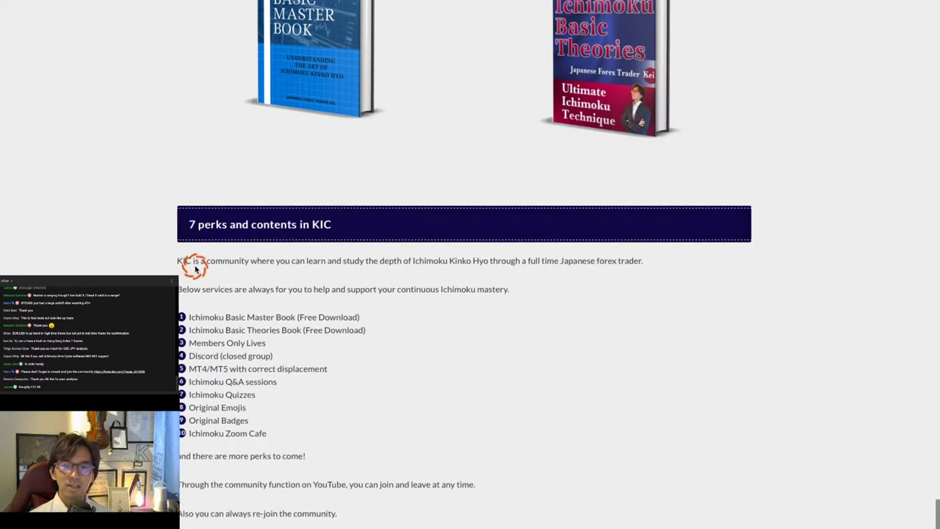
left_click_drag(195, 272, 191, 327)
left_click(191, 328)
Scroll through the KIC page and mark the video's Apr 2, 2020 creation date
scroll(465, 265, "down", 10)
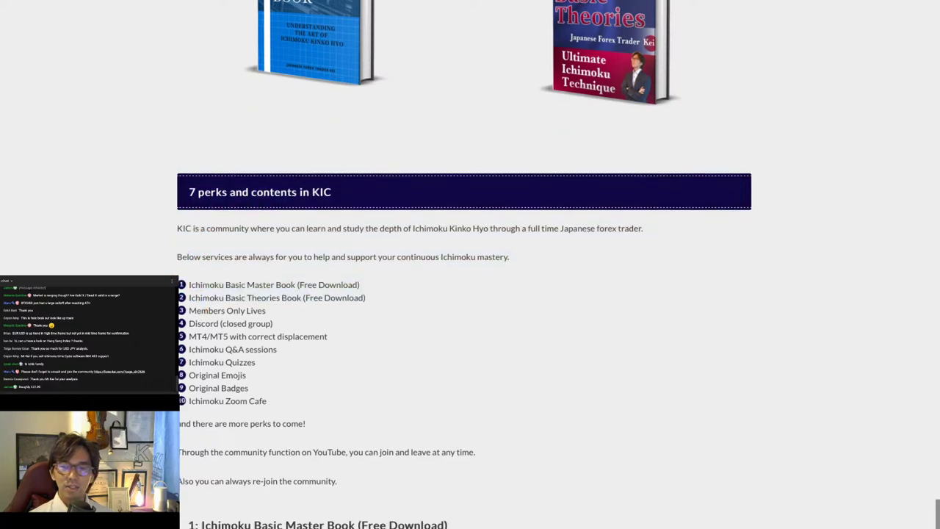
scroll(464, 264, "down", 5)
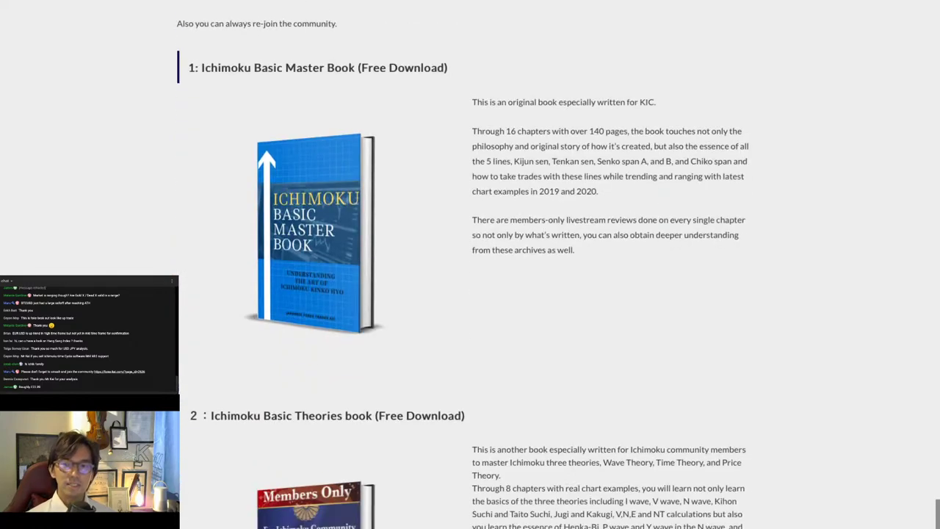
scroll(465, 264, "down", 6)
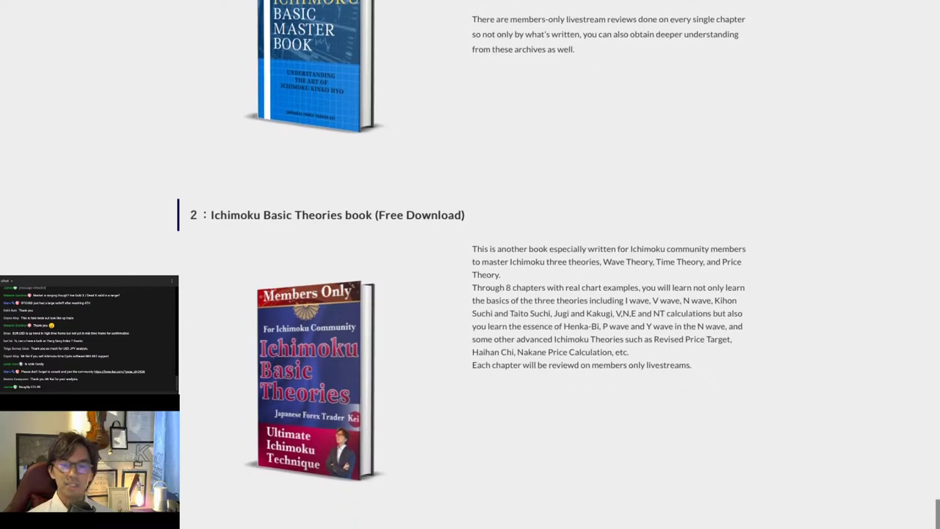
scroll(464, 265, "down", 6)
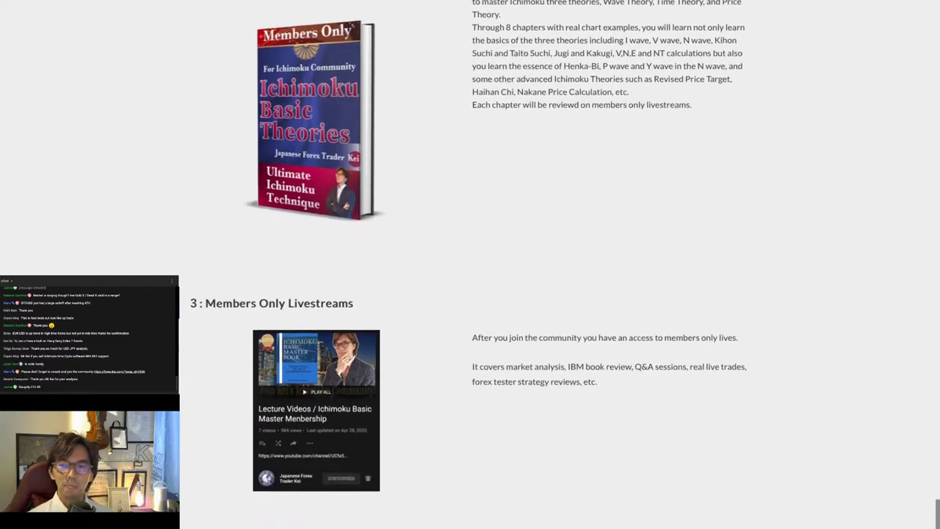
scroll(464, 264, "up", 9)
scroll(464, 265, "up", 20)
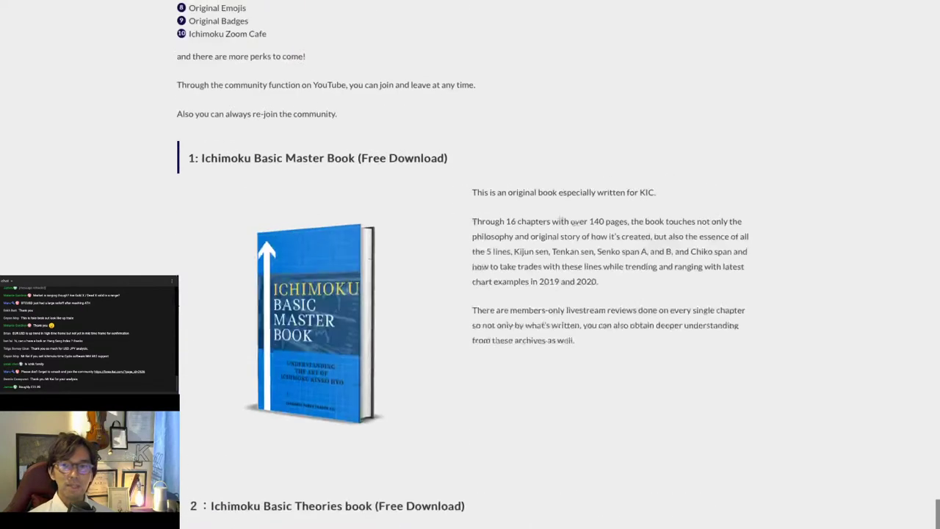
scroll(464, 264, "up", 12)
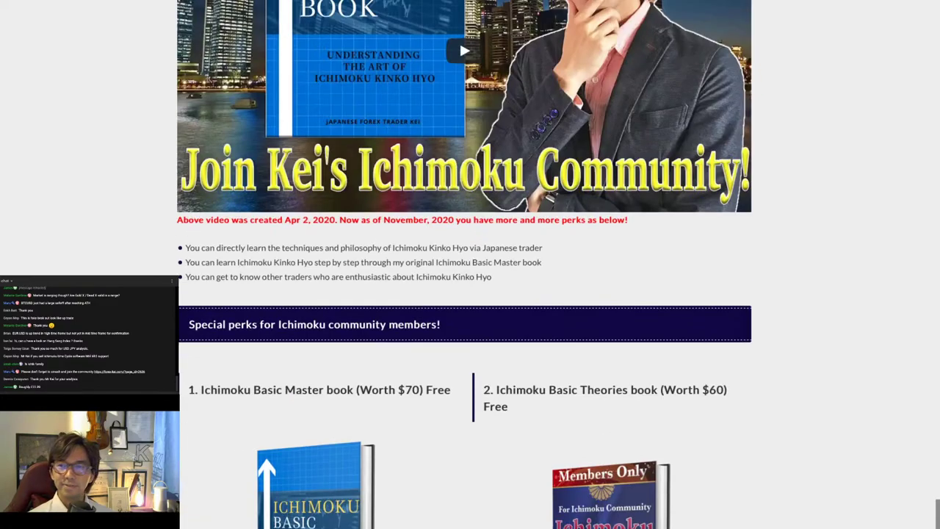
scroll(464, 264, "down", 3)
scroll(464, 264, "down", 1)
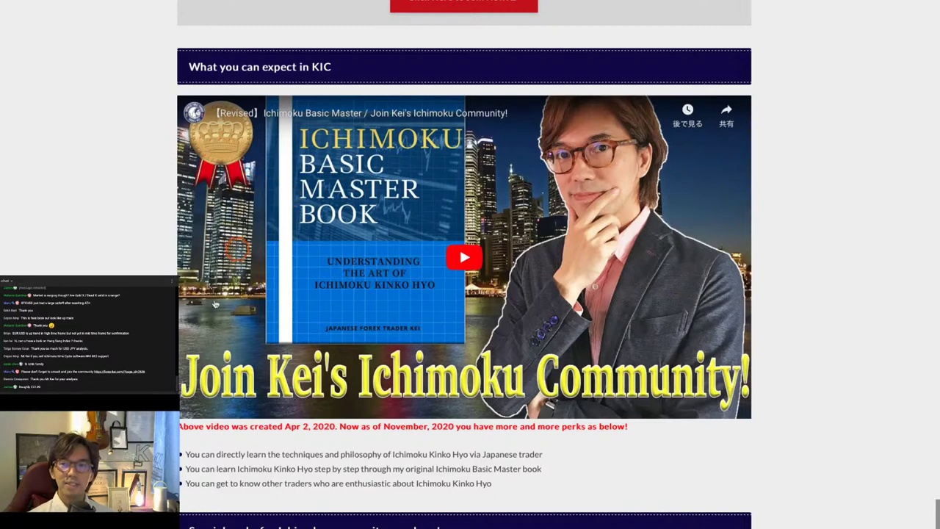
left_click_drag(273, 432, 341, 429)
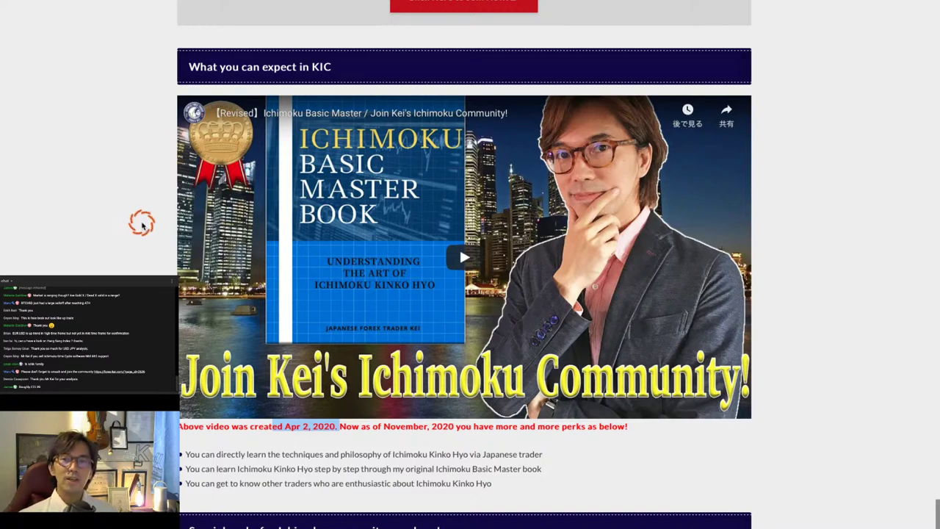
Return to the top of the page and show the SERVICES dropdown
scroll(142, 224, "up", 7)
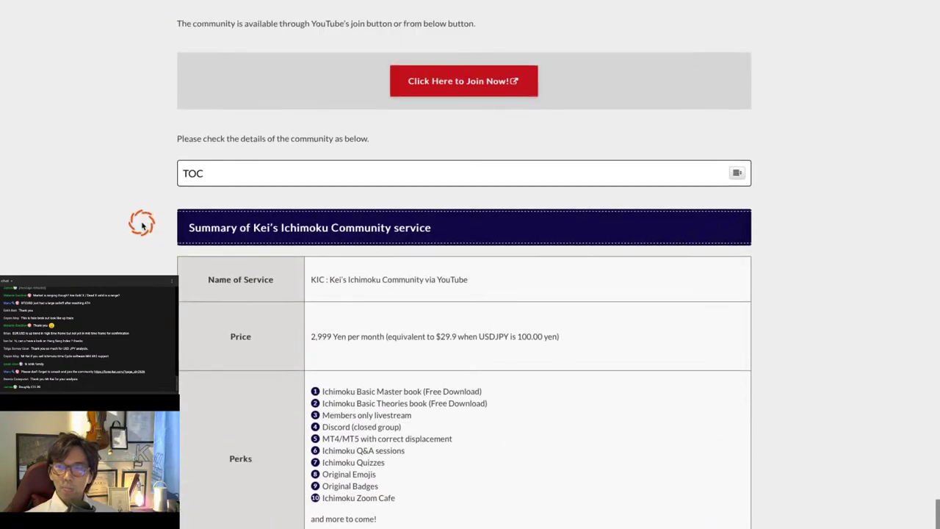
scroll(142, 224, "up", 7)
scroll(142, 224, "up", 4)
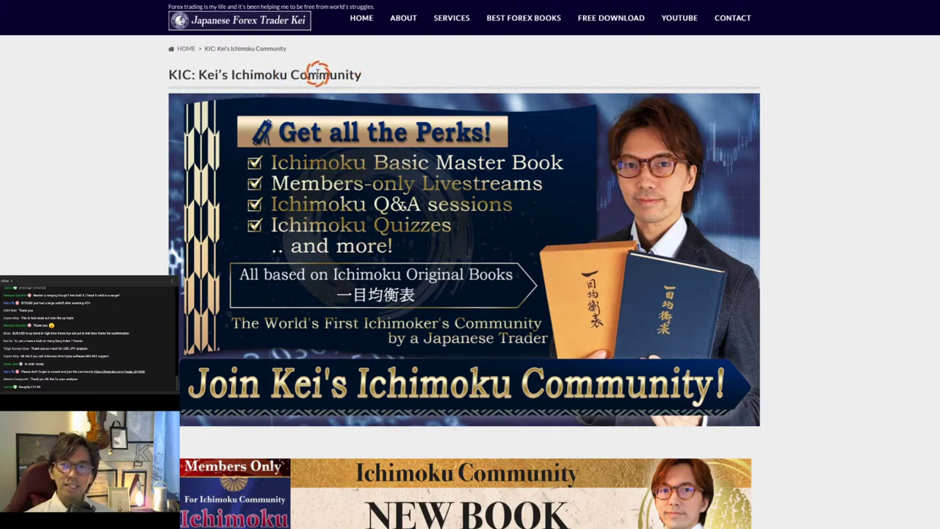
mouse_move(451, 19)
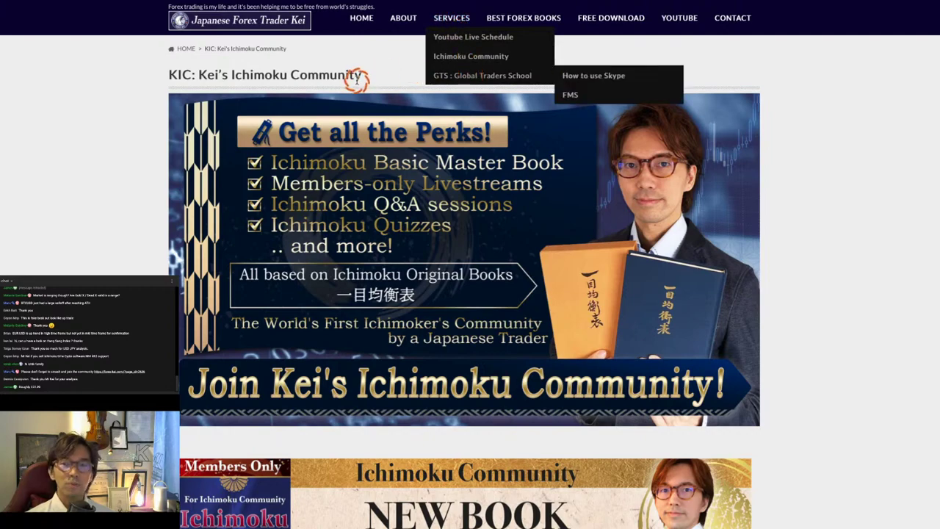
Open Global Traders School, noting January–March 2021 dates and 2 seats left, then follow the sign-up link
left_click(482, 75)
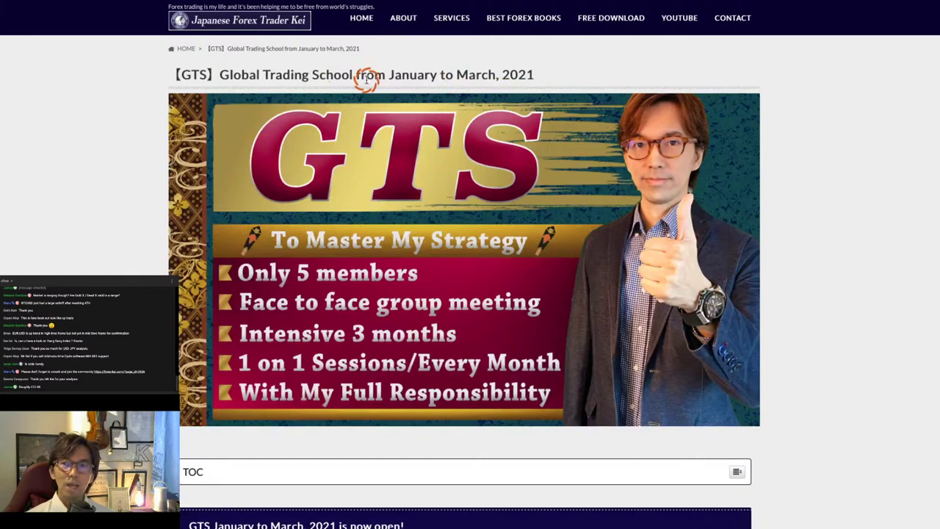
left_click_drag(375, 77, 487, 74)
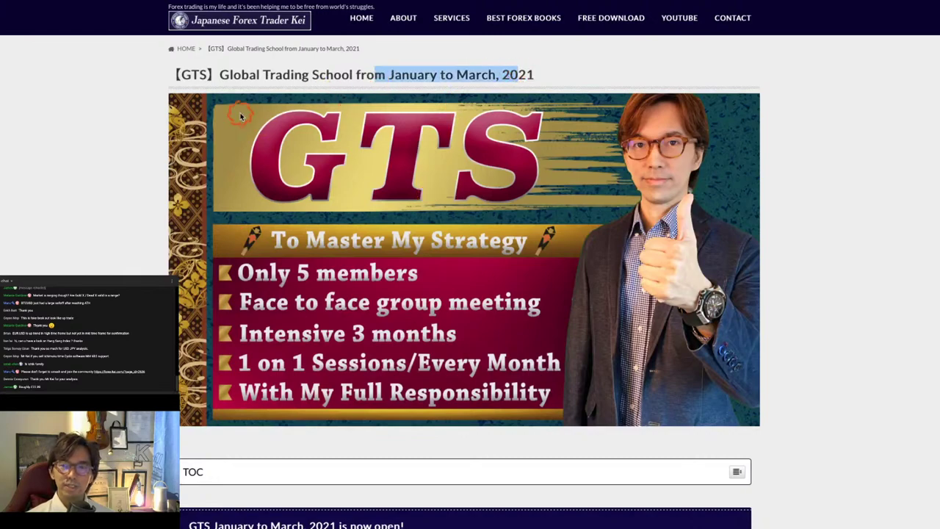
scroll(190, 280, "down", 2)
scroll(187, 278, "down", 4)
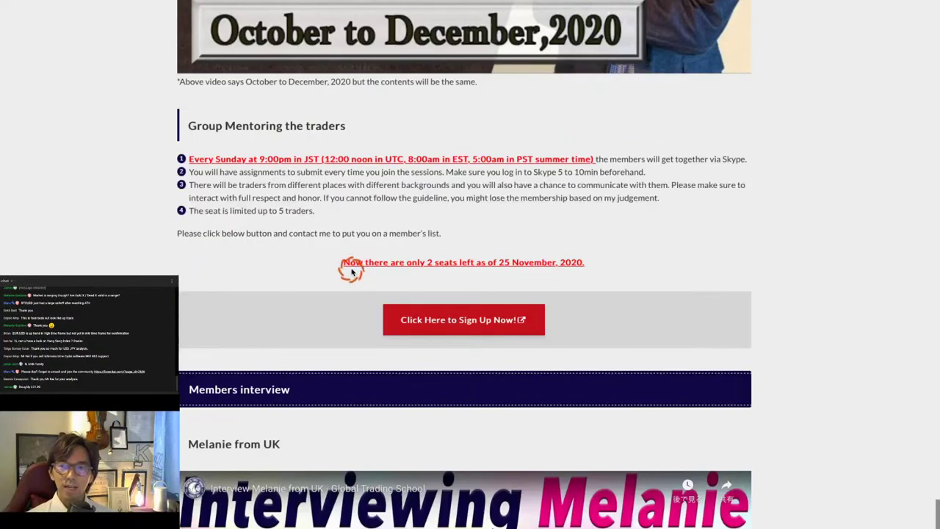
left_click_drag(351, 272, 618, 263)
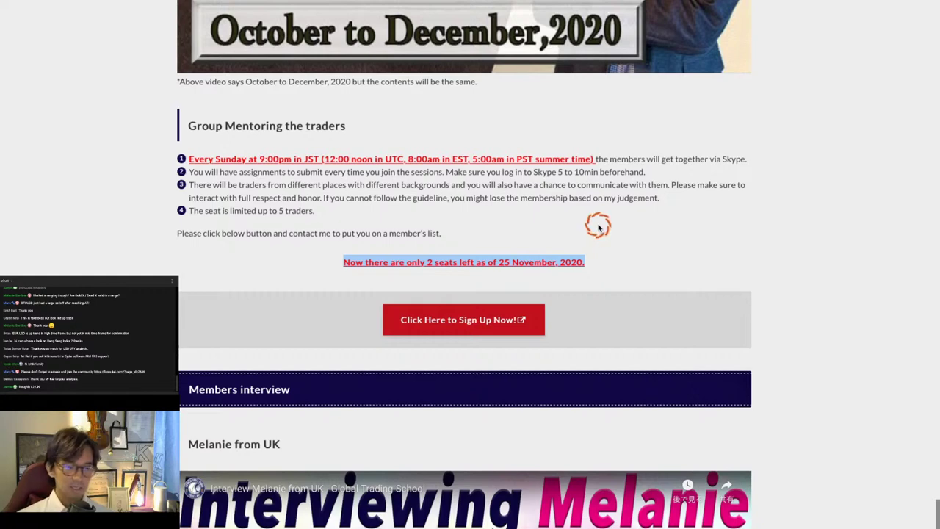
left_click(454, 324)
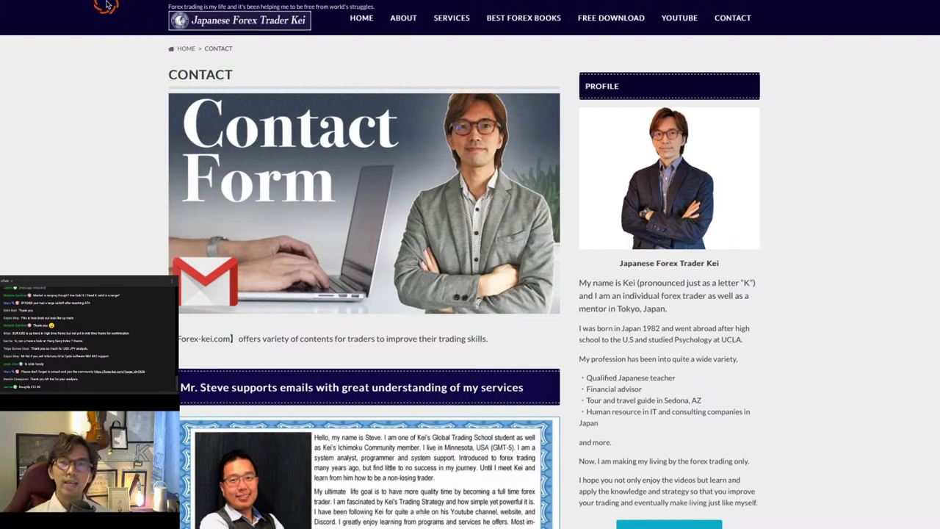
Scroll down to the contact form, then switch back to the TradingView chart
scroll(160, 198, "down", 8)
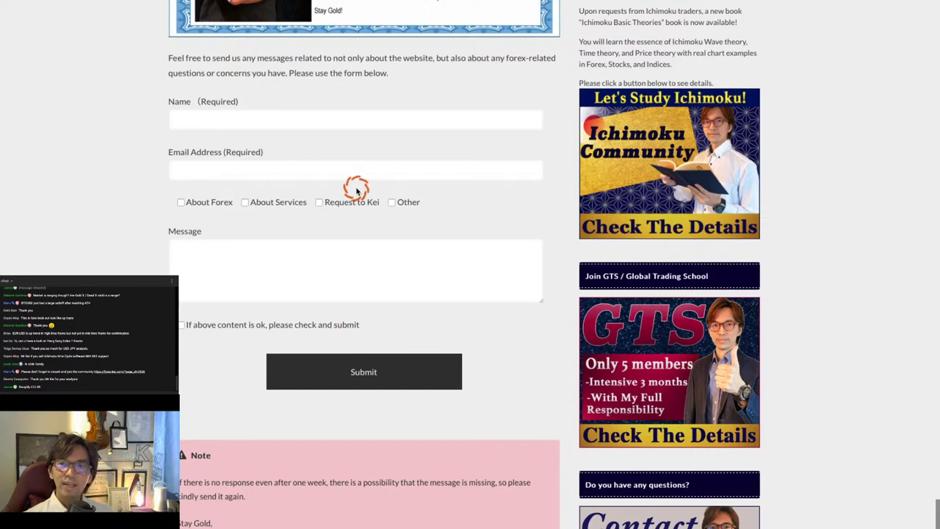
key("ctrl+Tab")
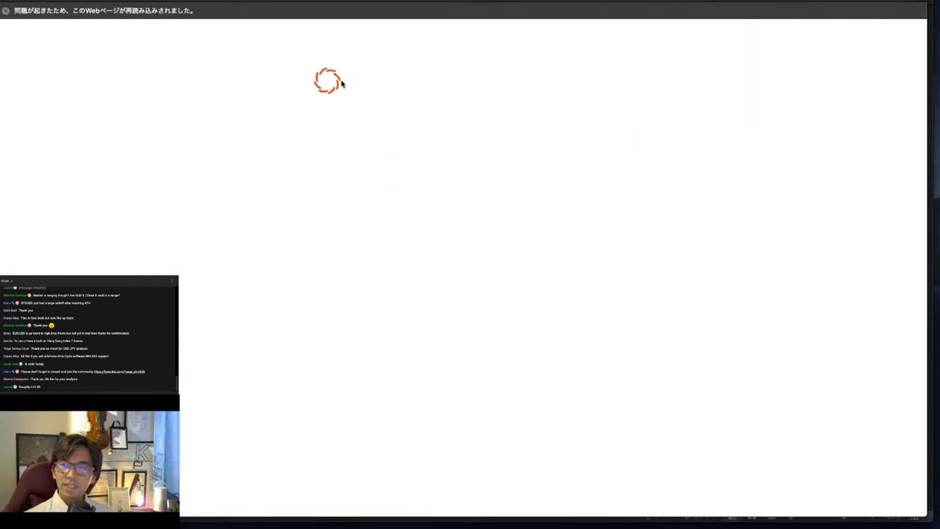
Dismiss the reload notice, maximize the price chart and set the 1D interval
left_click(20, 11)
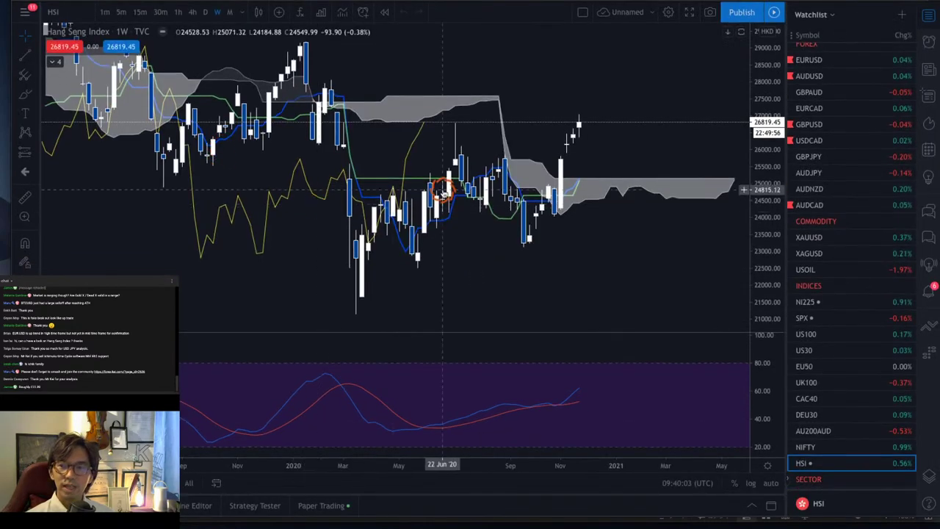
double_click(678, 222)
scroll(854, 237, "up", 1)
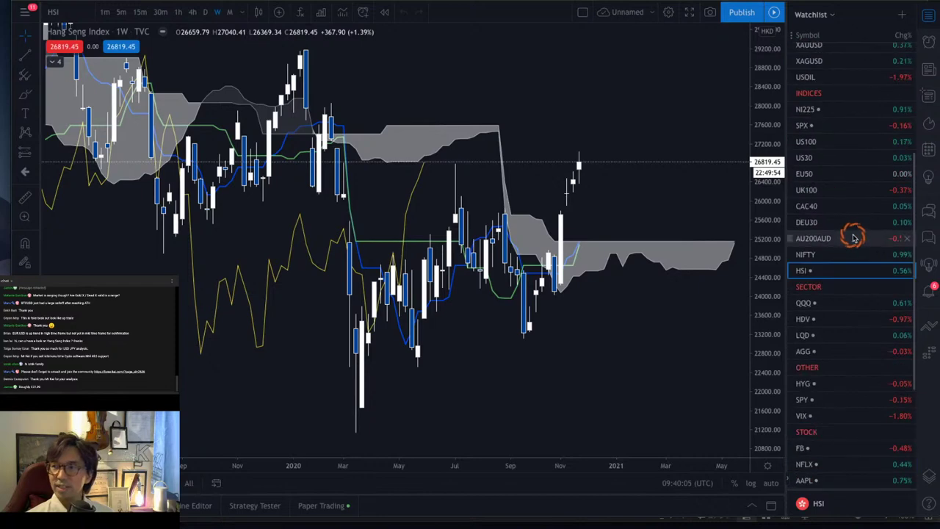
left_click(206, 12)
Step through AUDUSD, GBPAUD, EURCAD, GBPUSD, USDCAD, GBPJPY and AUDJPY daily charts
left_click(830, 87)
left_click(830, 102)
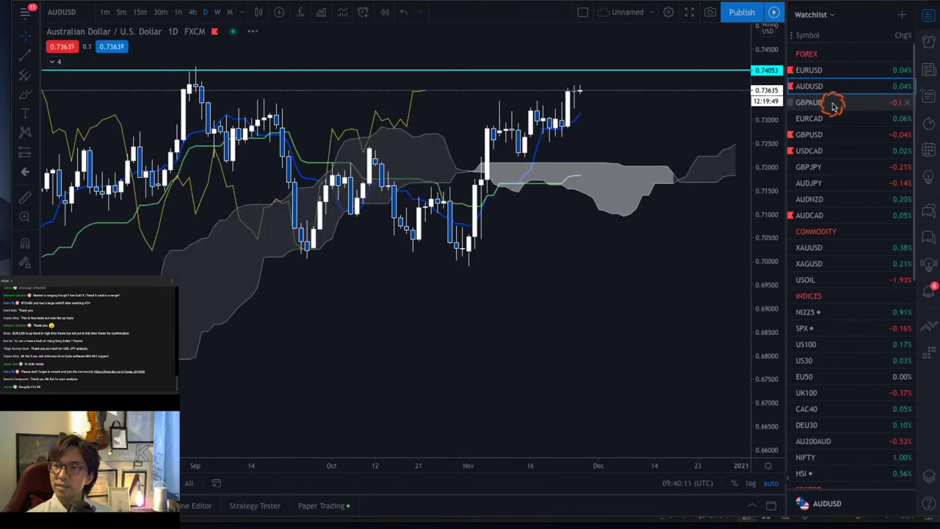
left_click(828, 119)
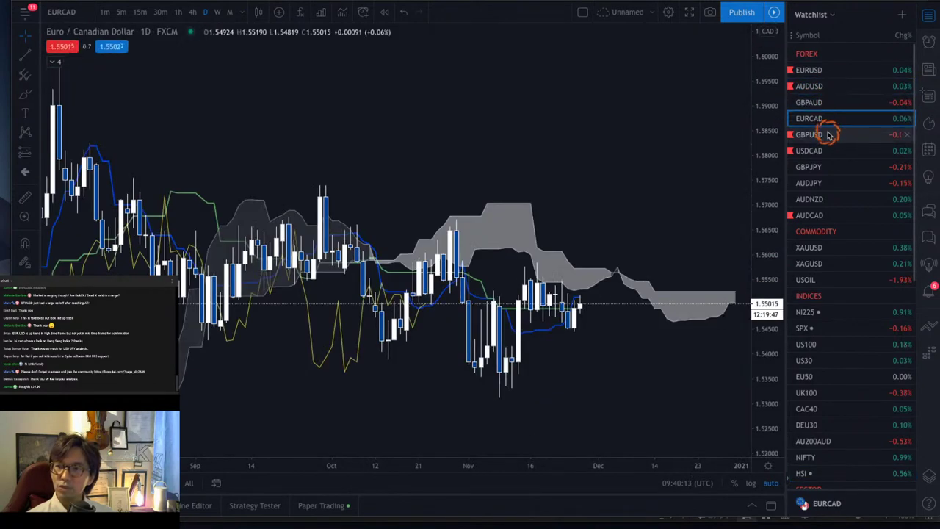
left_click(834, 135)
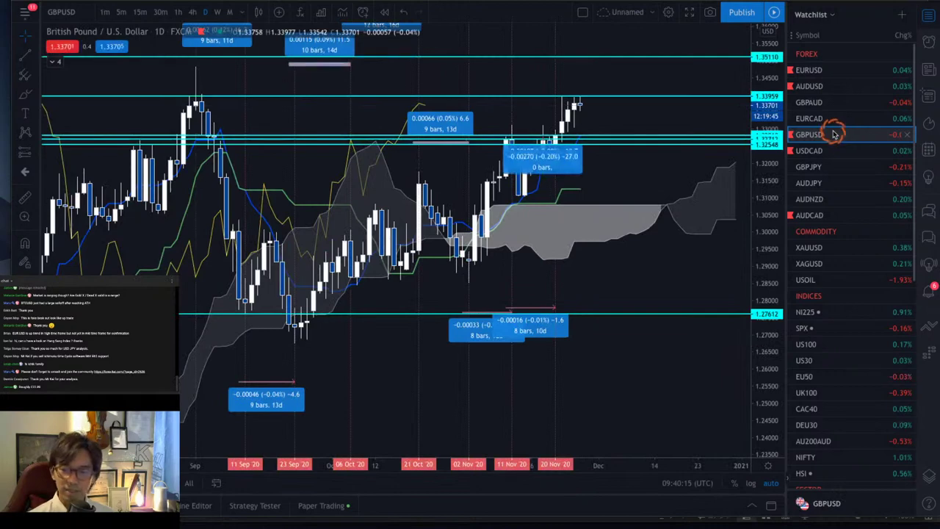
key("Down")
key("Down")
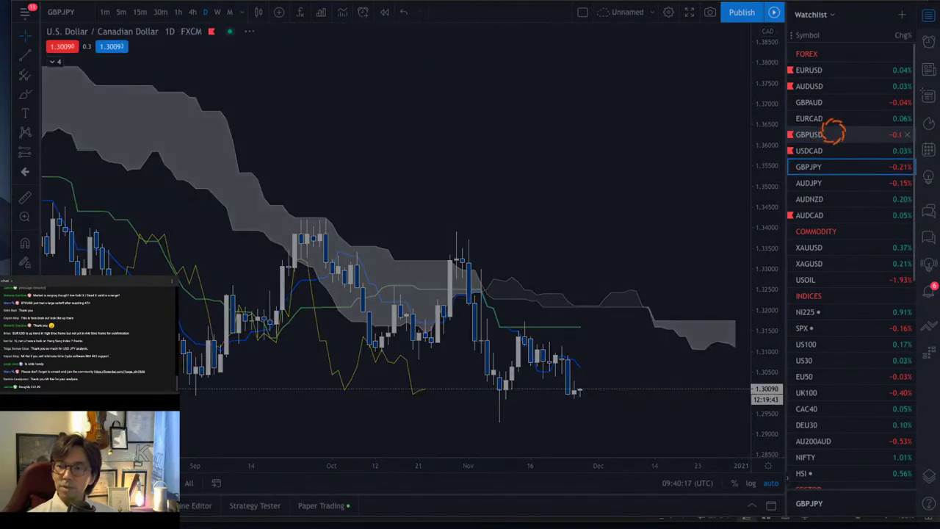
key("Down")
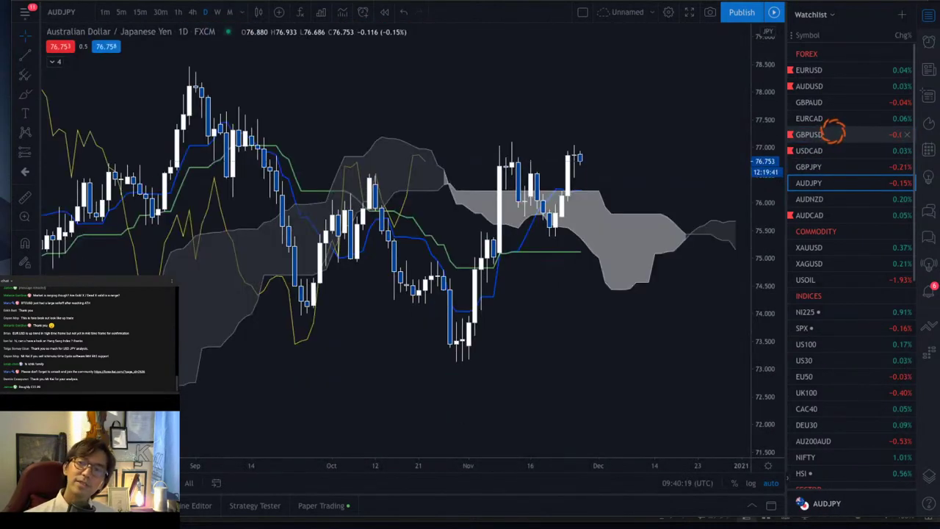
key("Down")
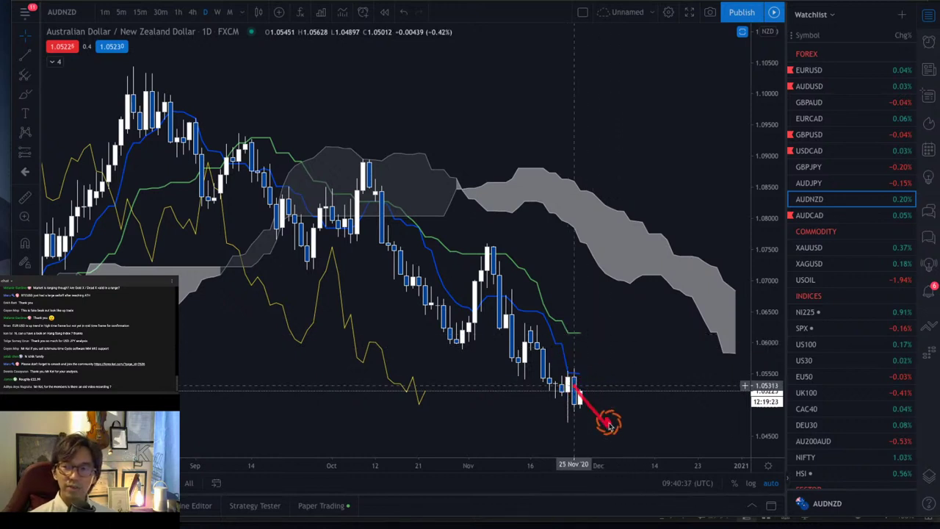
Draw three red downward arrows on the chart, erase them, then return to Kei's website
left_click_drag(609, 422, 604, 423)
left_click_drag(577, 332, 610, 358)
left_click_drag(720, 315, 745, 358)
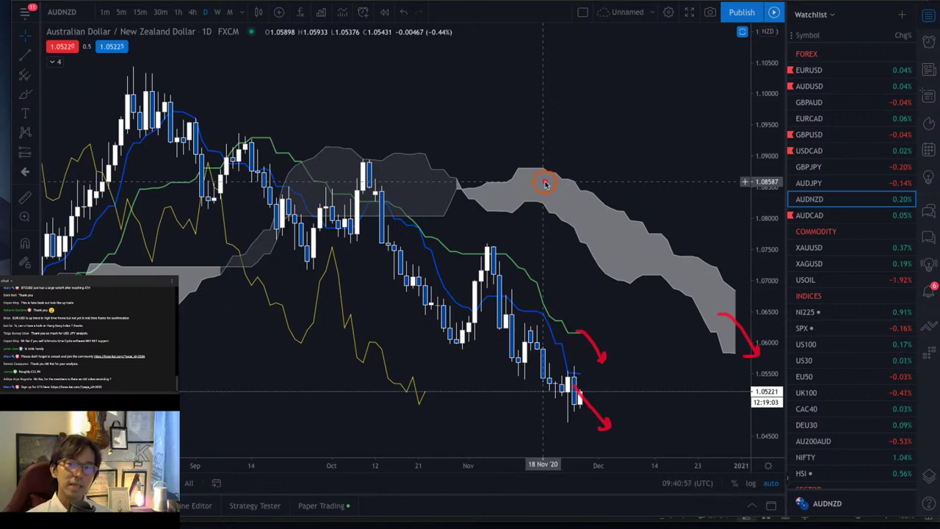
key("ctrl+alt+h")
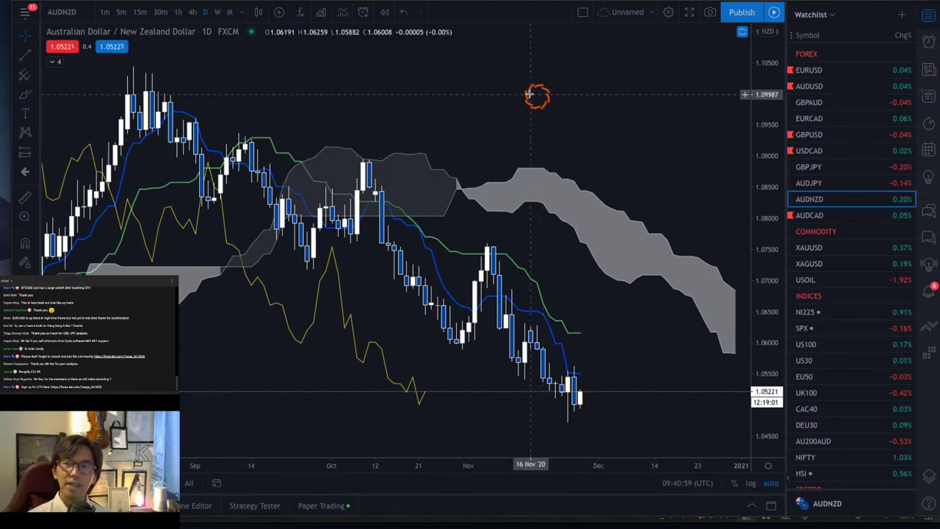
key("alt+Tab")
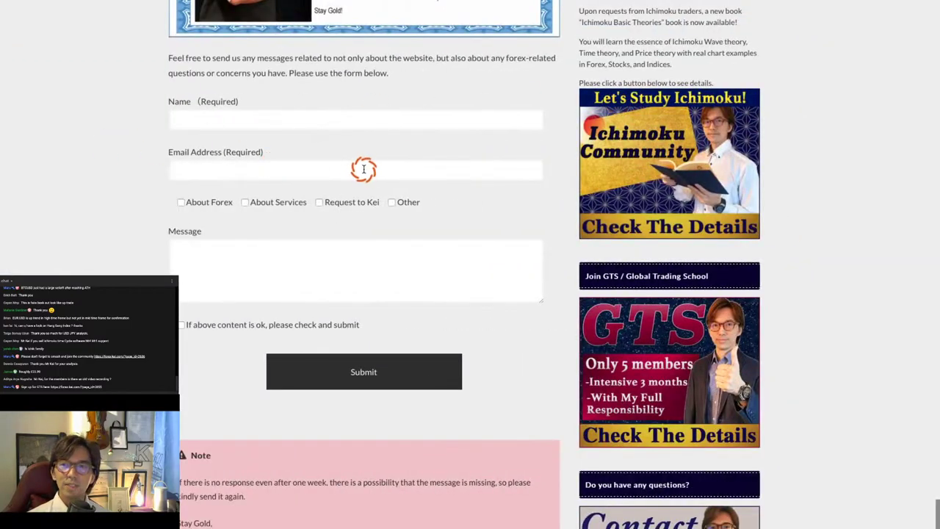
Browse to the Ichimoku Community summary table on Kei's site, then return to the AUDNZD chart
scroll(362, 173, "up", 10)
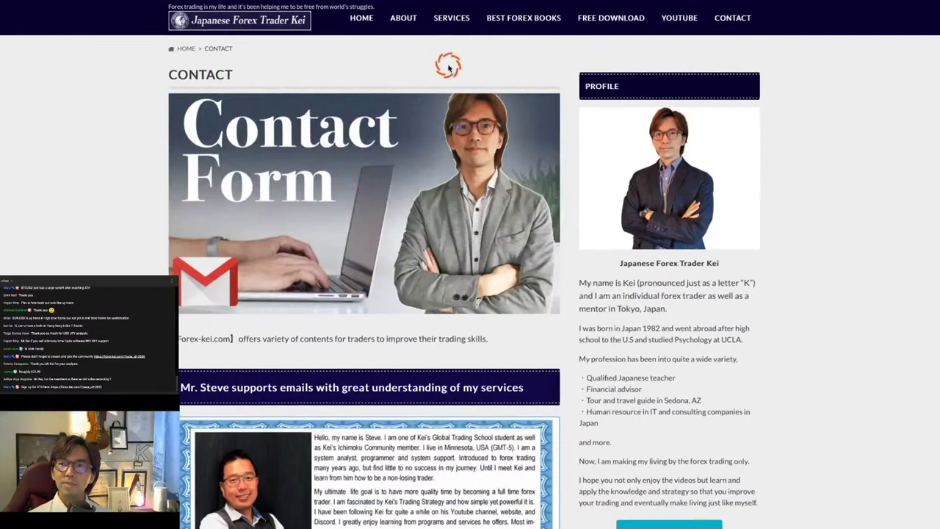
mouse_move(455, 20)
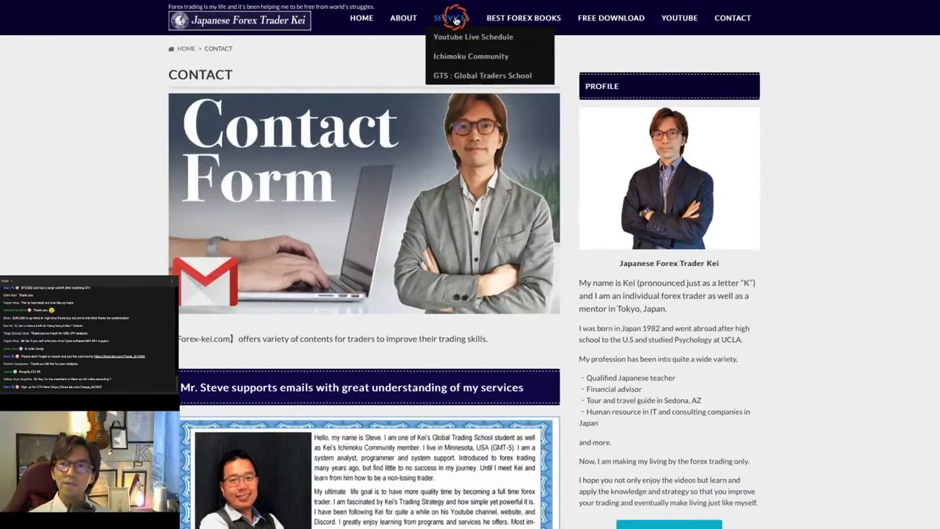
mouse_move(448, 54)
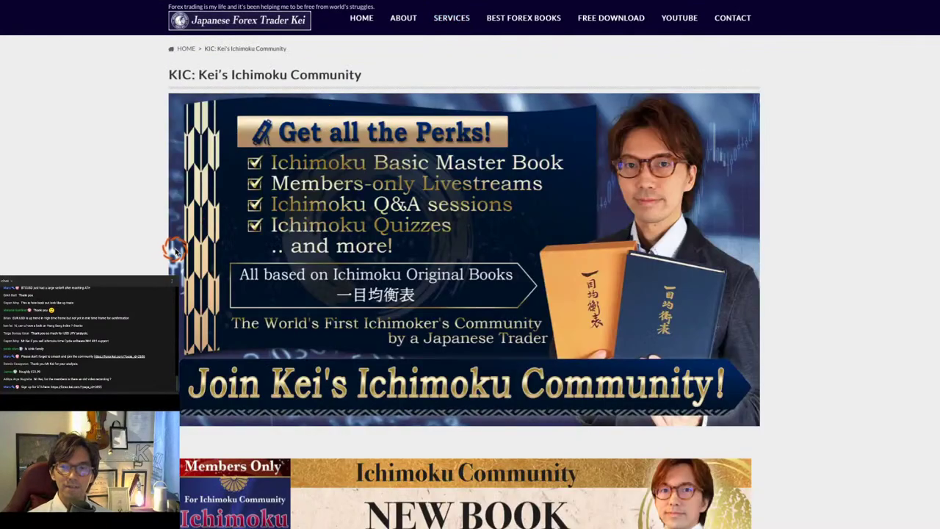
scroll(176, 250, "down", 5)
scroll(175, 251, "down", 6)
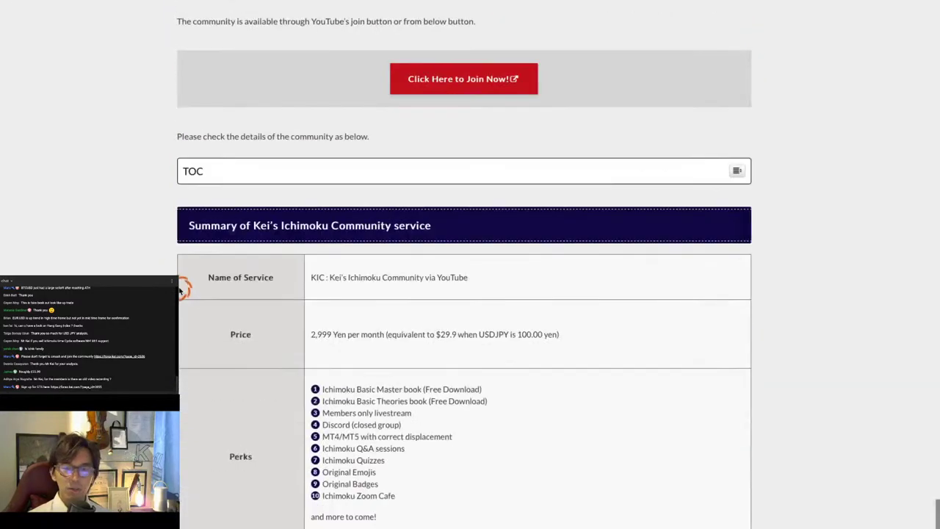
scroll(179, 290, "up", 15)
key("ctrl+Left")
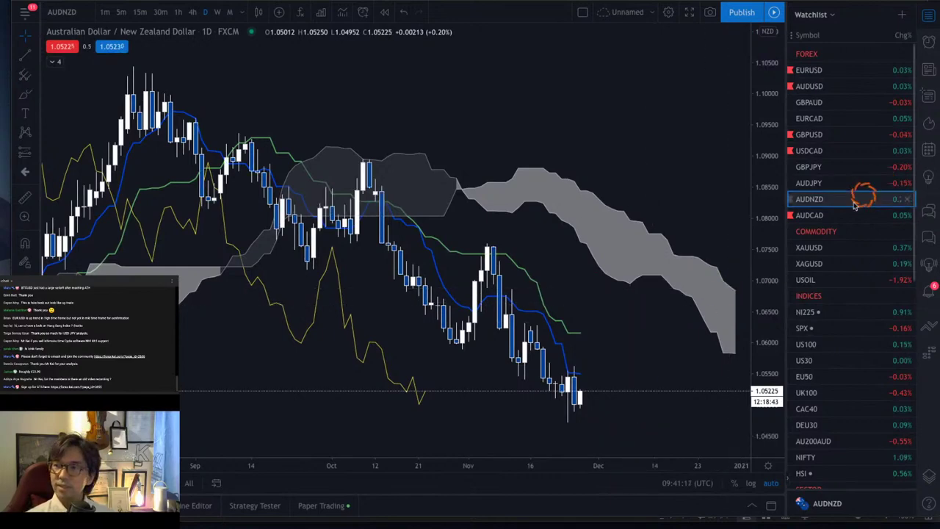
Pan the AUDCAD daily Ichimoku chart left, then bring up Kei's Ichimoku Community page
left_click(833, 216)
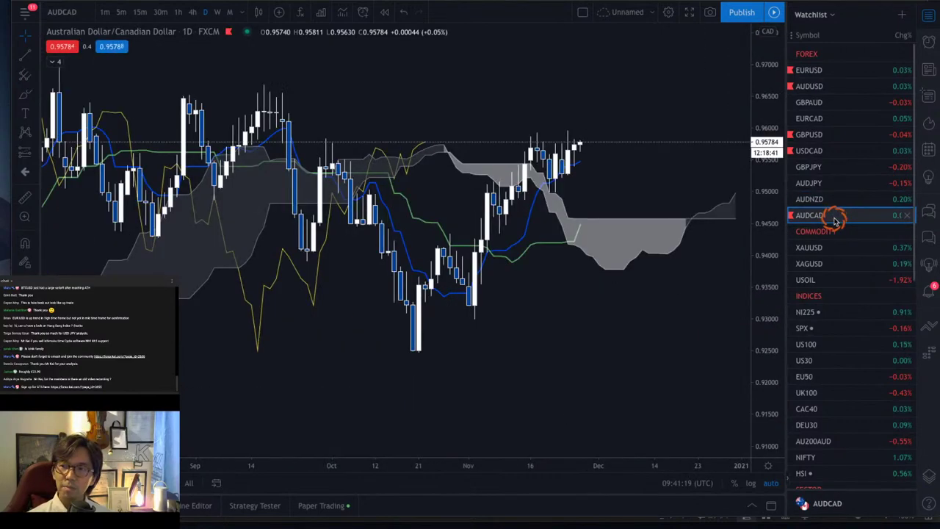
left_click_drag(651, 176, 581, 179)
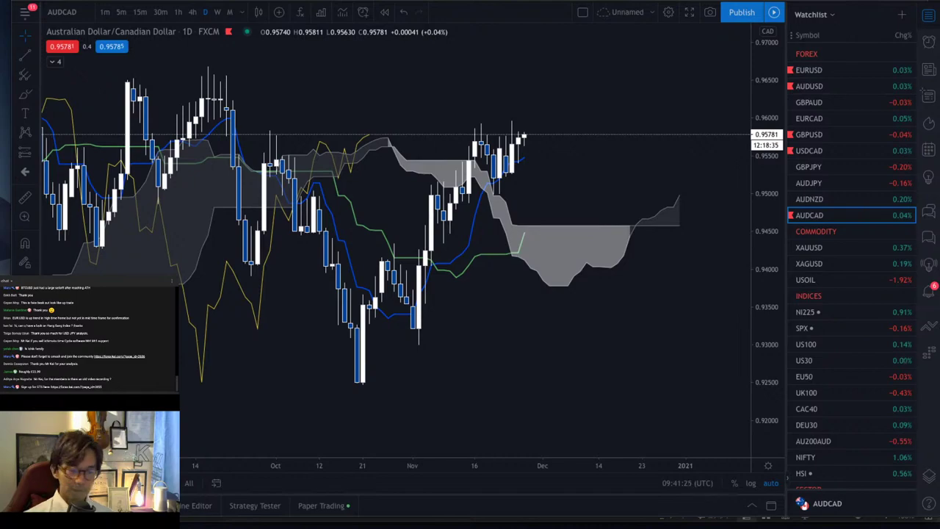
key("alt+Tab")
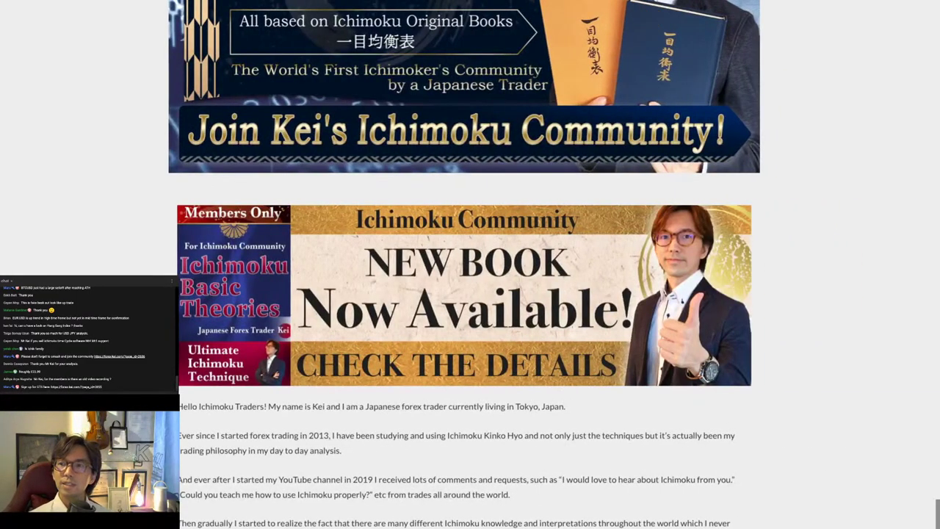
Scroll the FXStreet economic calendar's November 26–30 events, then return to the Group Mentoring page
key("ctrl+Tab")
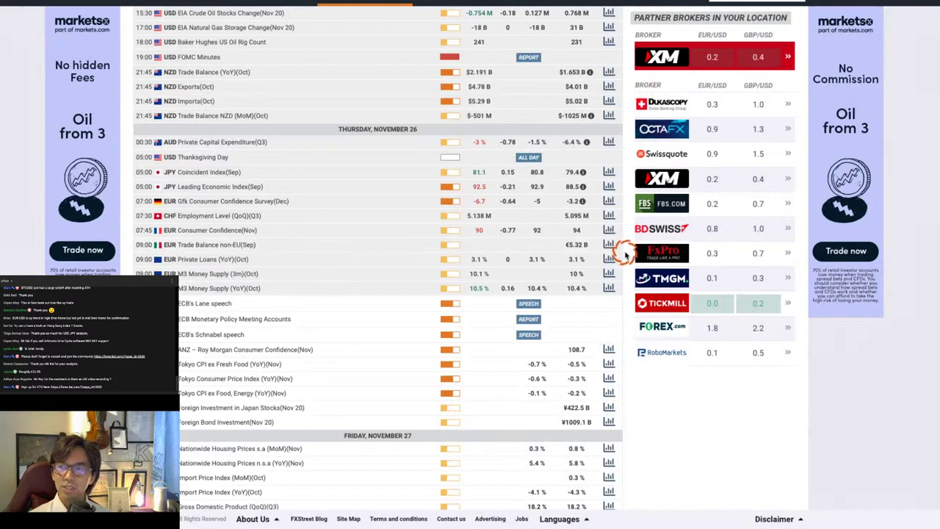
scroll(625, 254, "down", 1)
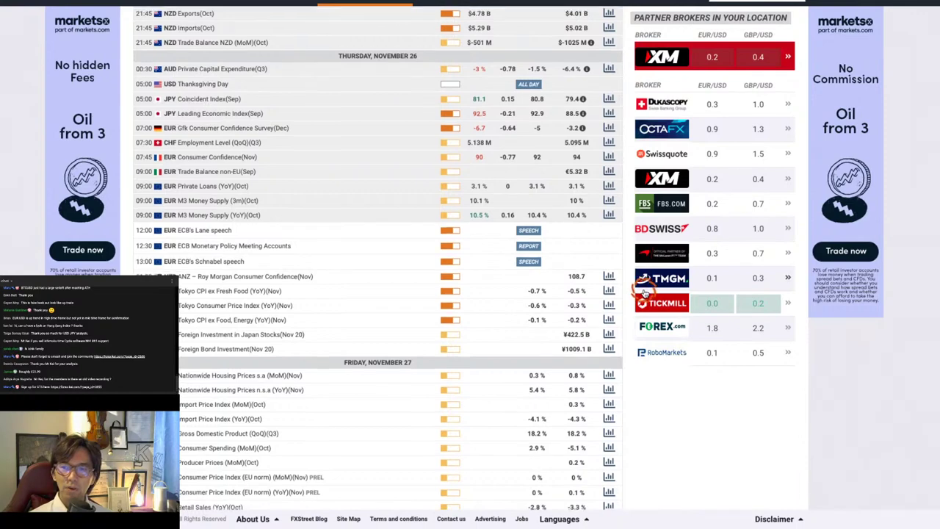
scroll(643, 292, "down", 4)
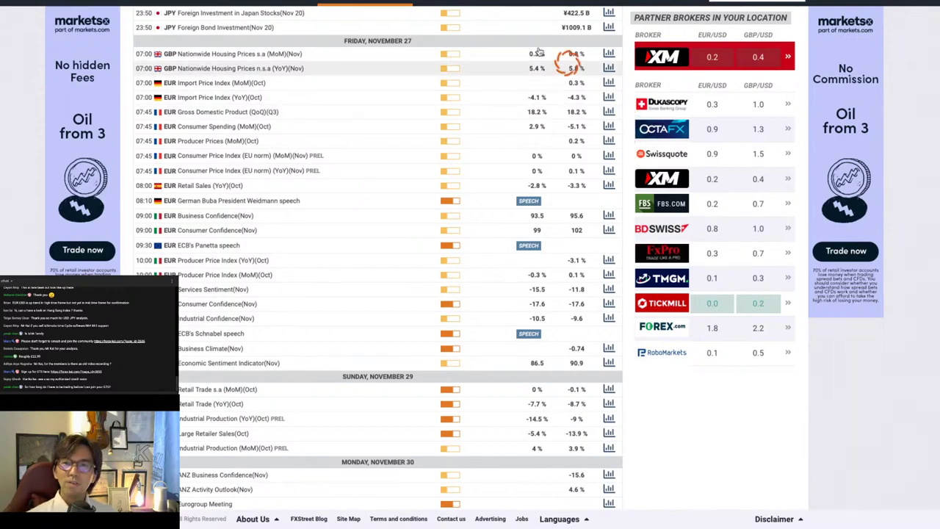
key("ctrl+Tab")
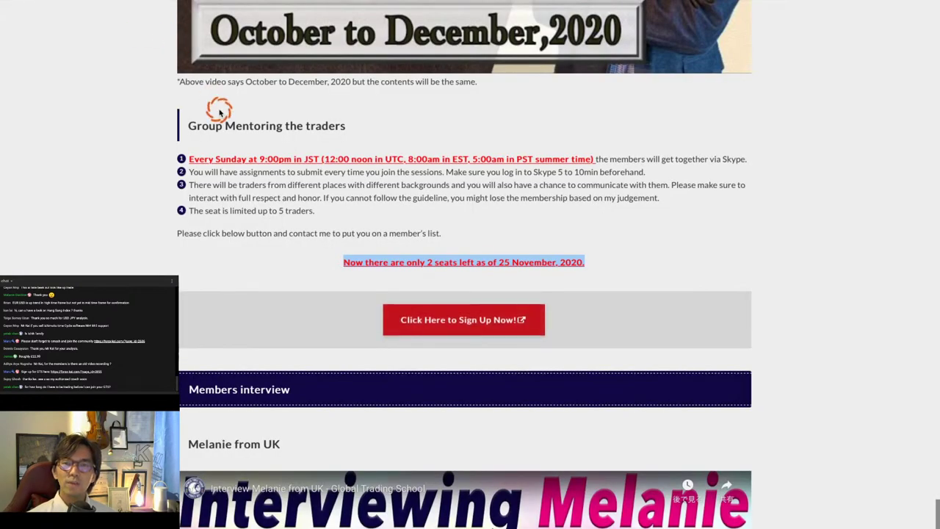
Go to Kei's home page and scroll down to the Ichimoku schedule tables
scroll(219, 111, "up", 15)
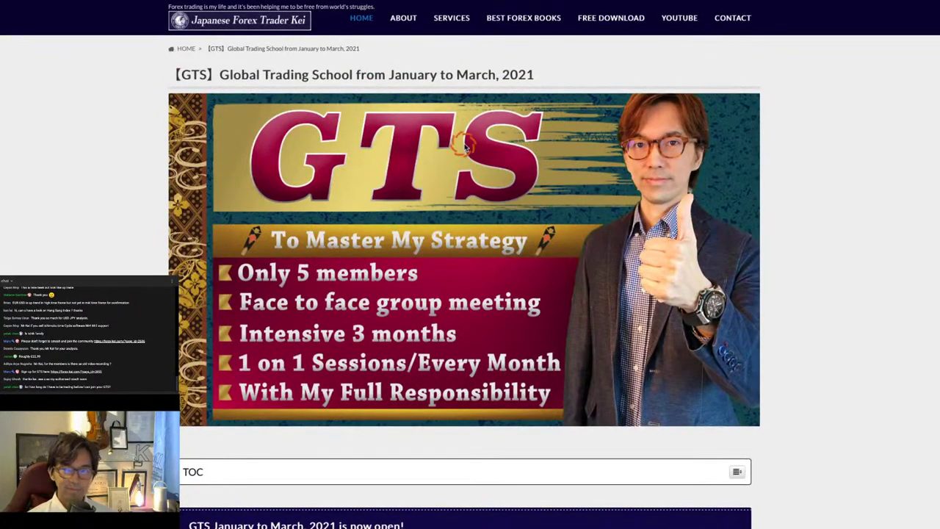
key("ctrl+Tab")
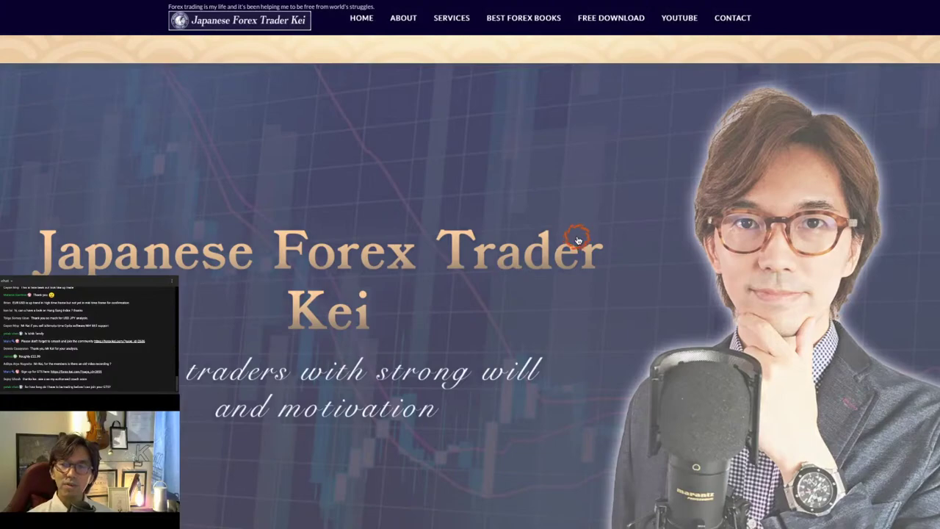
scroll(577, 241, "down", 5)
scroll(578, 315, "down", 2)
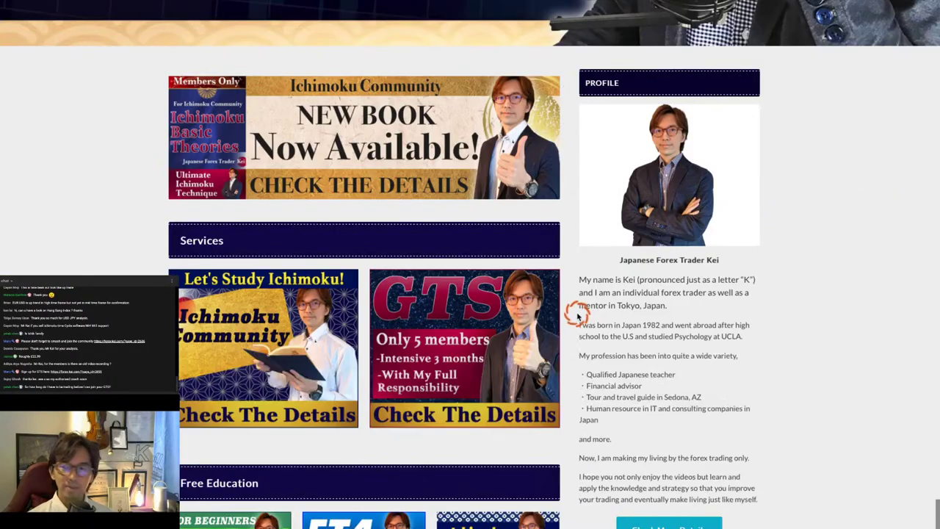
scroll(578, 316, "down", 15)
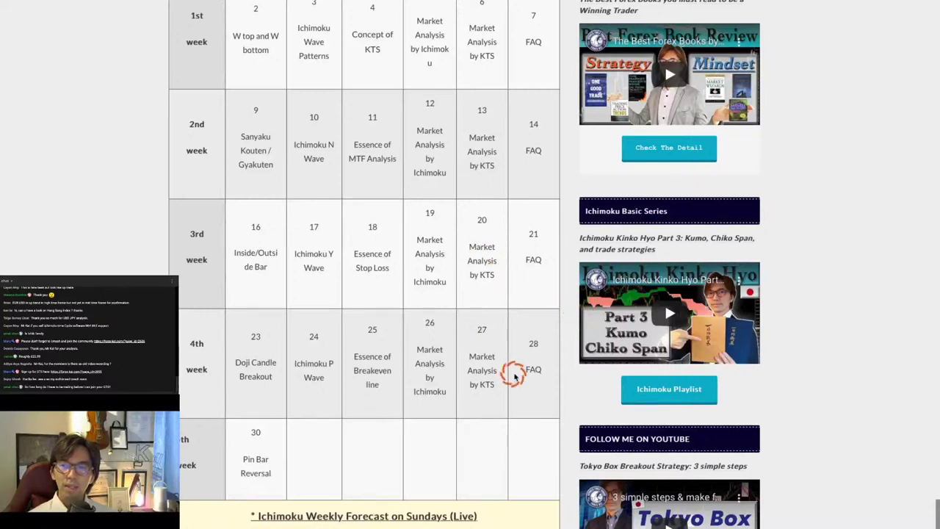
scroll(514, 371, "down", 1)
Highlight the day-27 Market Analysis by KTS and day-26 entries, then return to the AUDCAD chart
left_click_drag(475, 306, 520, 369)
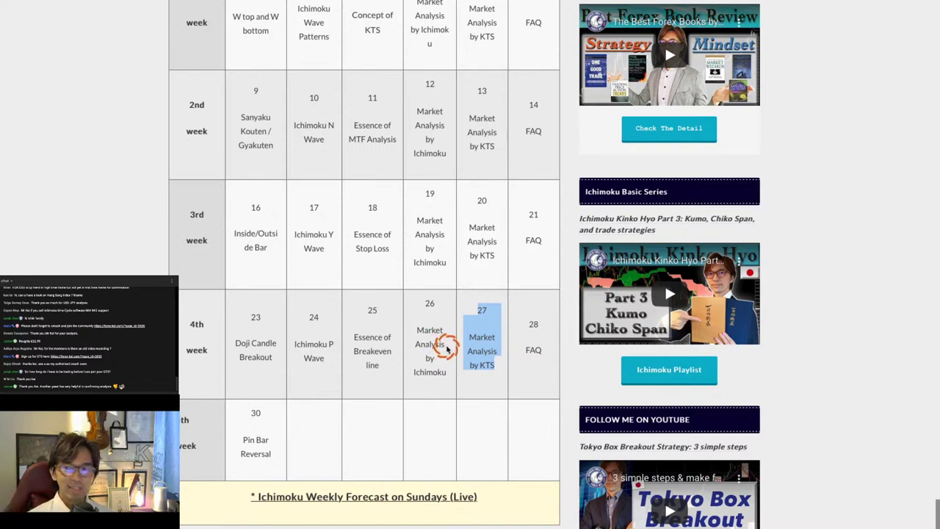
left_click(485, 349)
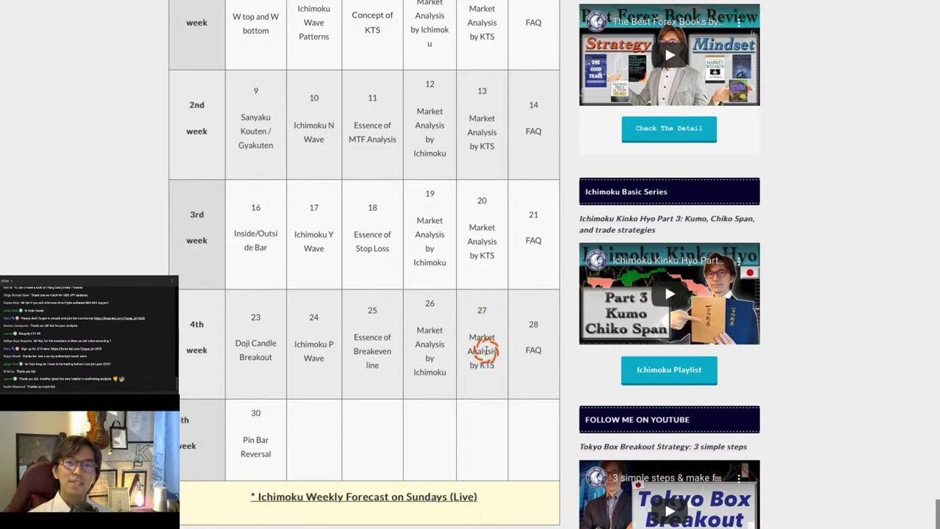
scroll(485, 351, "down", 7)
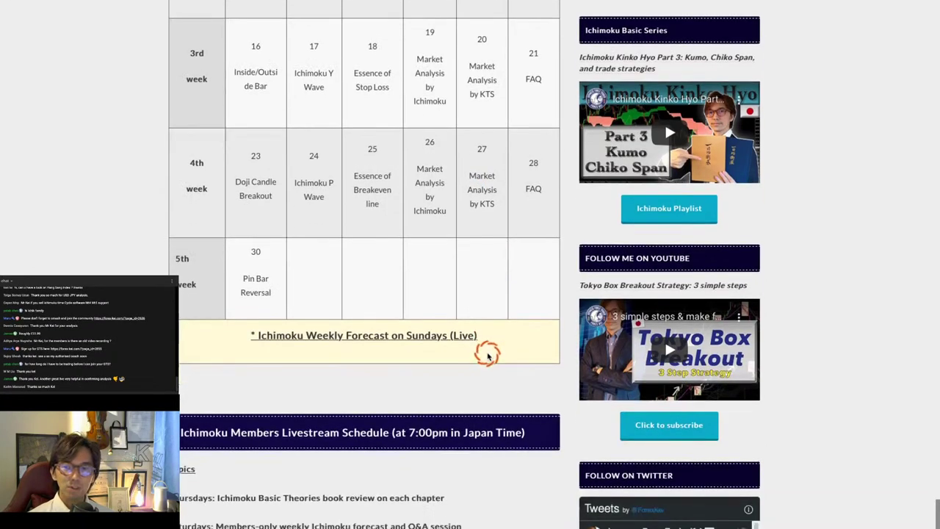
scroll(487, 355, "down", 2)
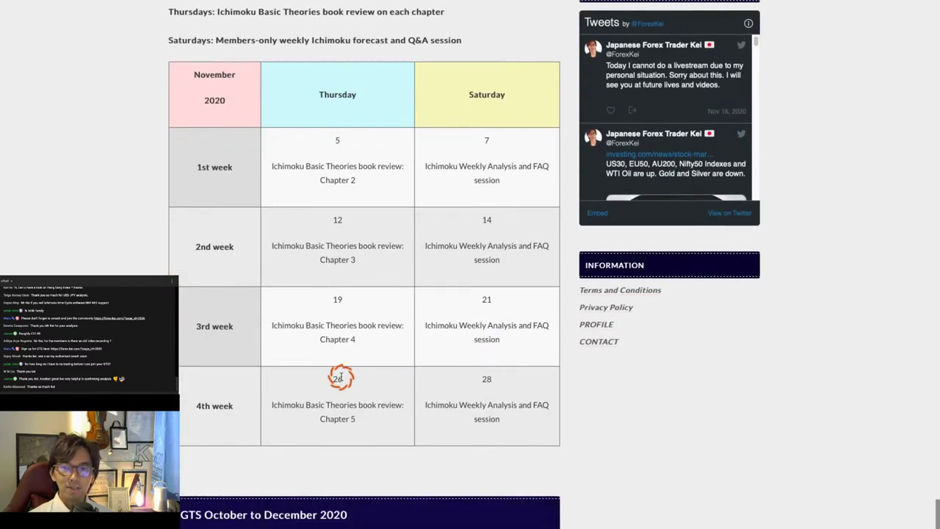
left_click_drag(334, 379, 361, 419)
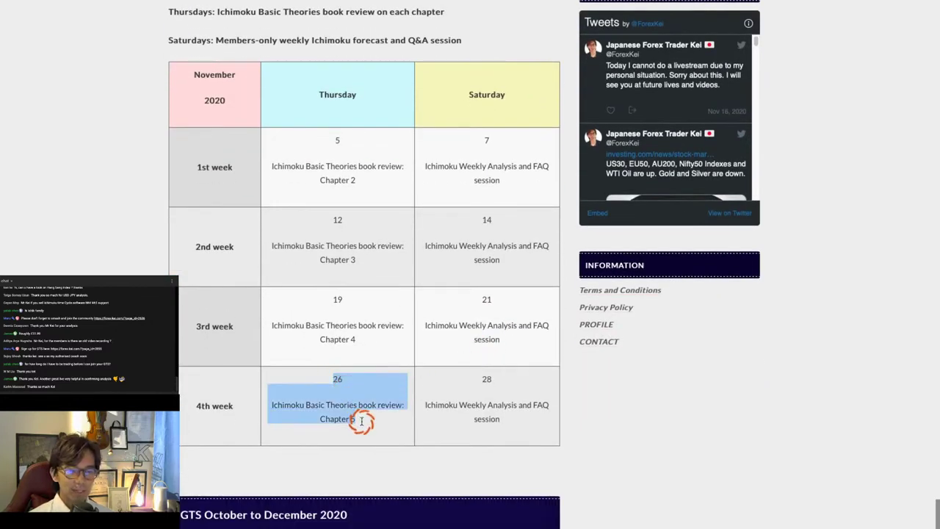
scroll(489, 385, "down", 1)
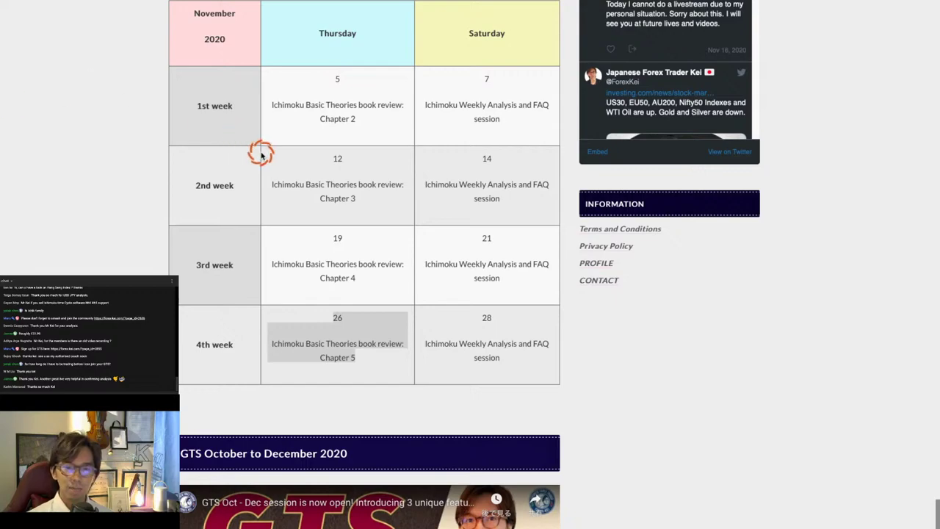
key("alt+Tab")
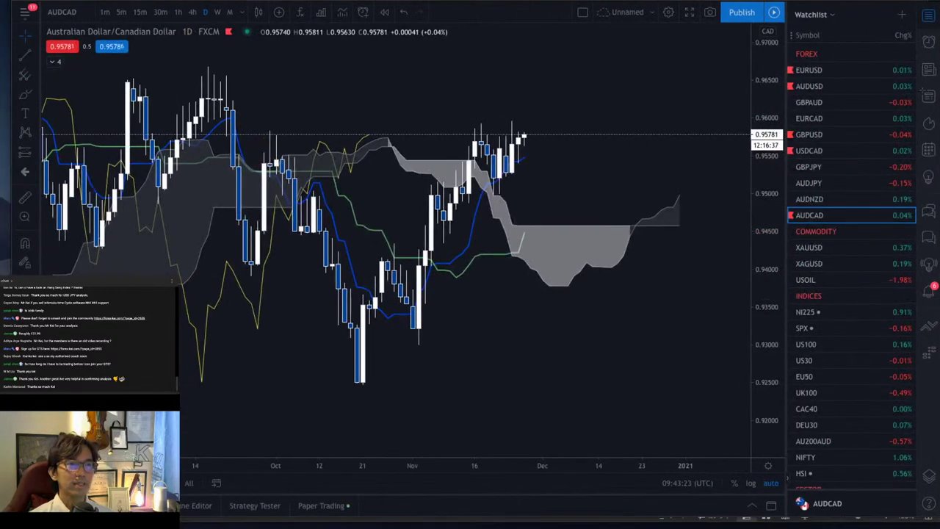
Bring up the Ichimoku Basic Theories book in Word and scroll to its cover page
key("alt+Tab")
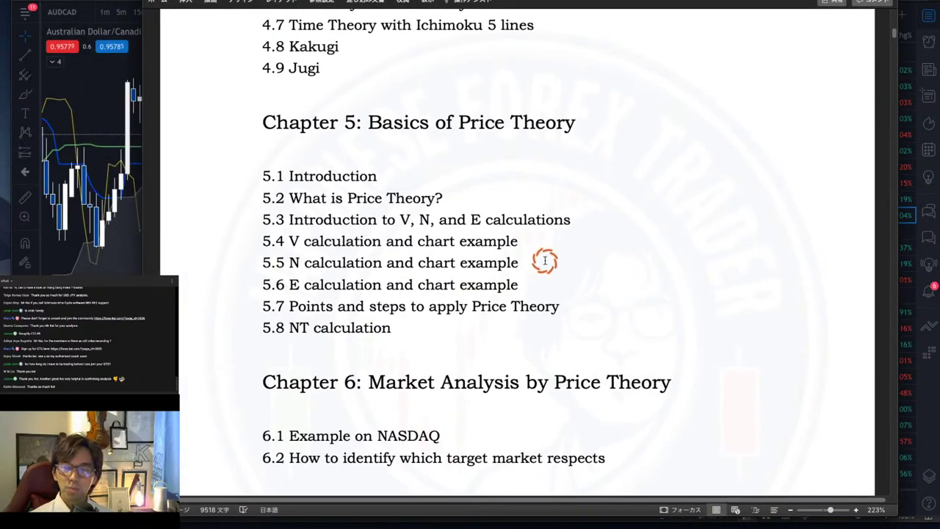
scroll(522, 241, "up", 5)
scroll(522, 240, "up", 15)
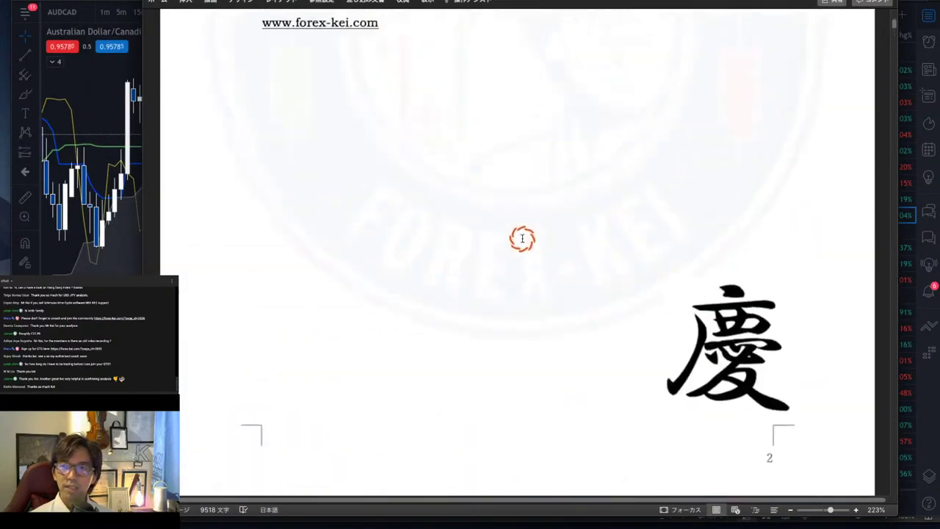
scroll(522, 240, "up", 8)
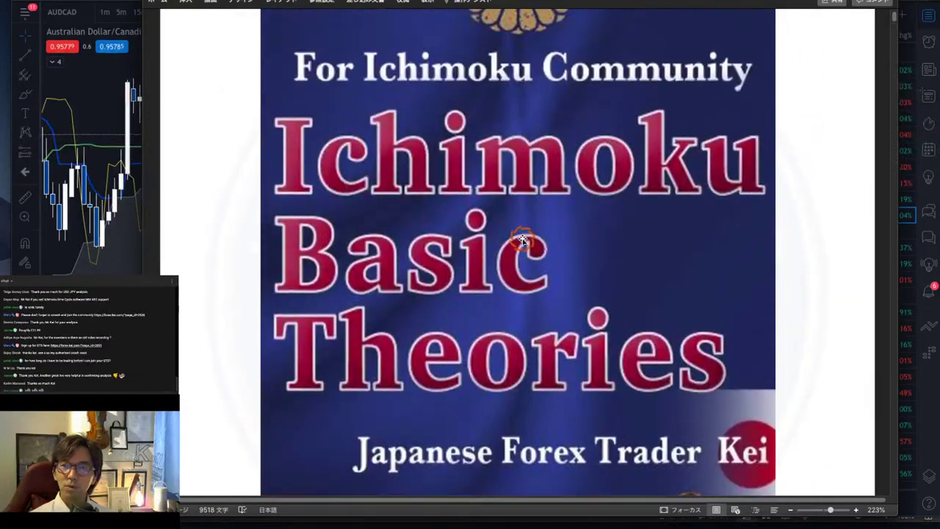
scroll(522, 240, "up", 3)
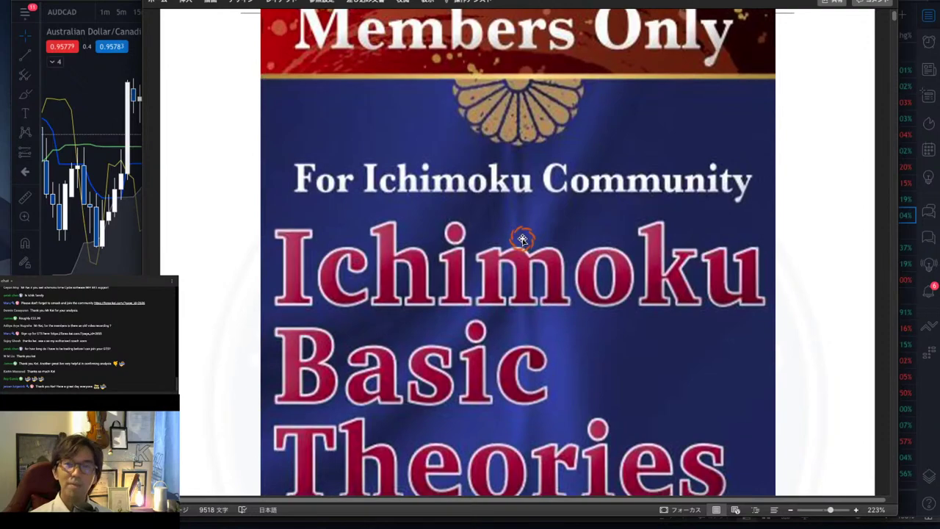
Scroll down to the table of contents listing Chapters 3 and 4 on time theory
scroll(522, 239, "down", 3)
scroll(523, 240, "down", 6)
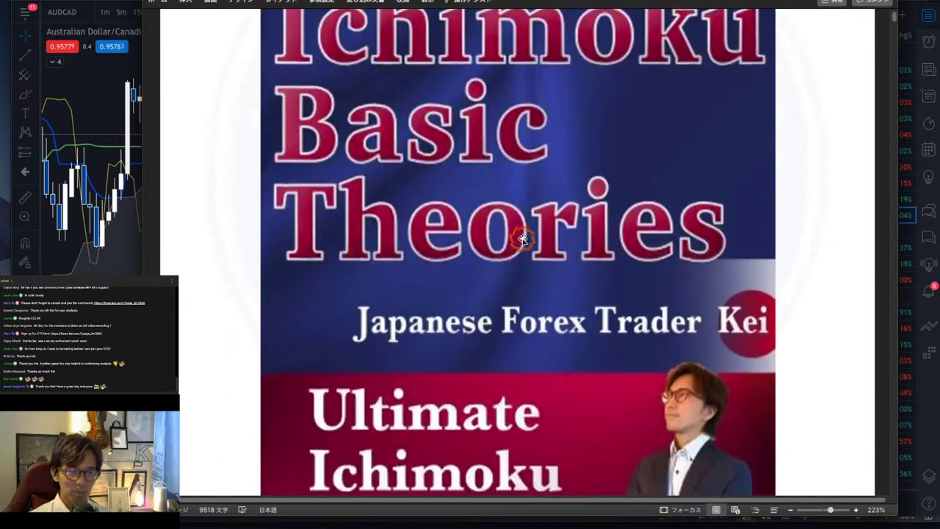
scroll(523, 240, "down", 12)
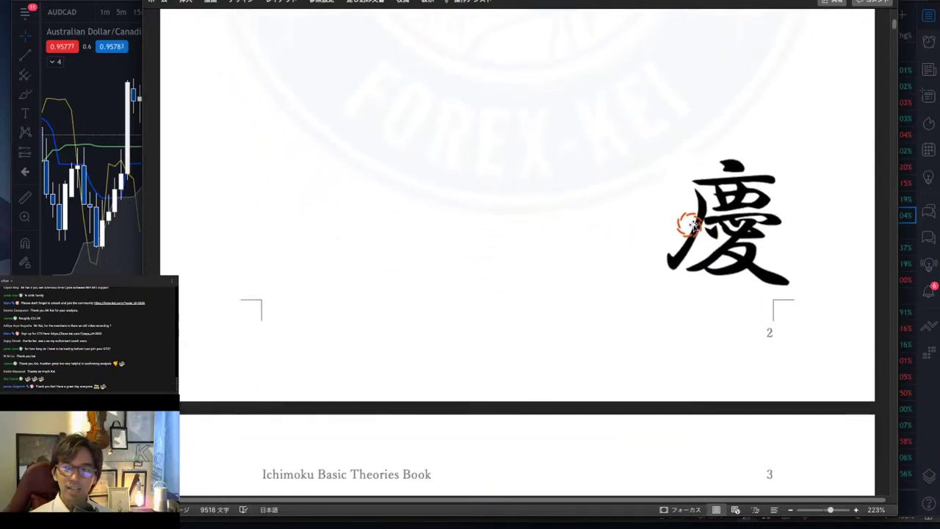
scroll(552, 269, "down", 1)
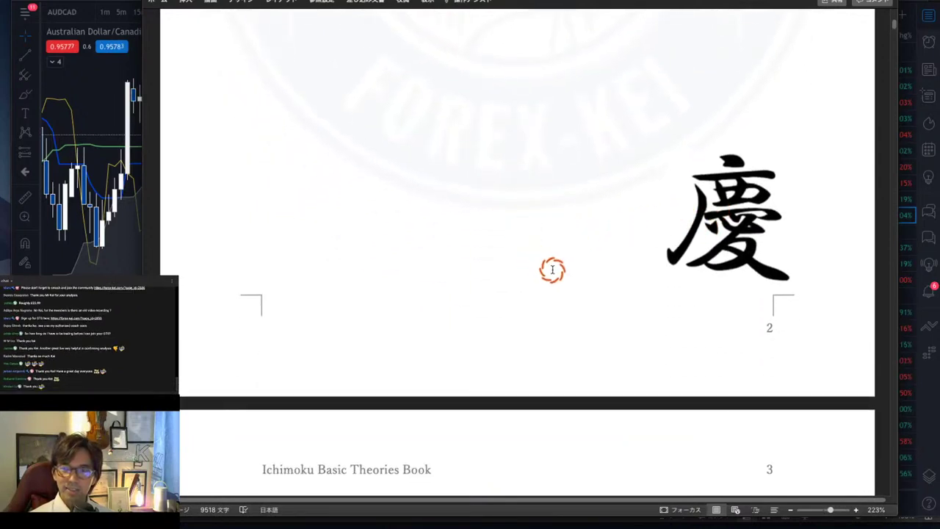
scroll(553, 269, "down", 13)
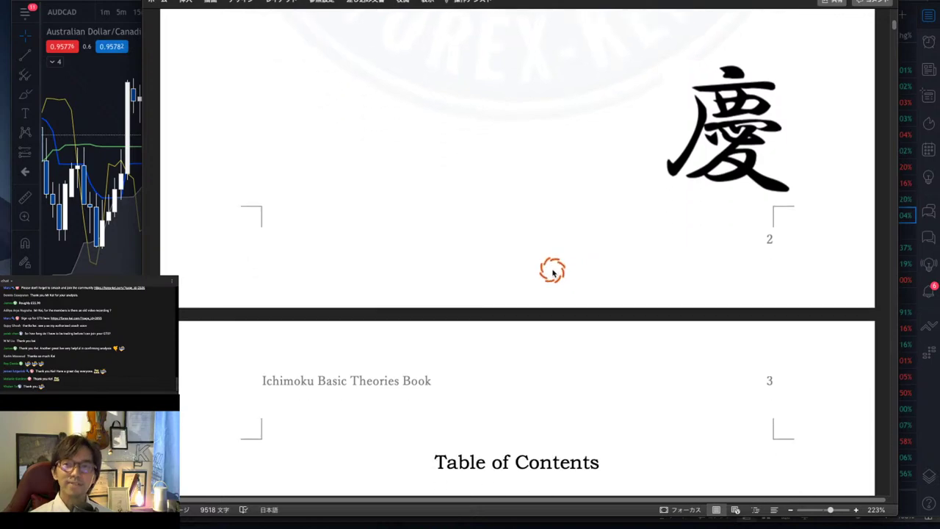
scroll(552, 269, "down", 17)
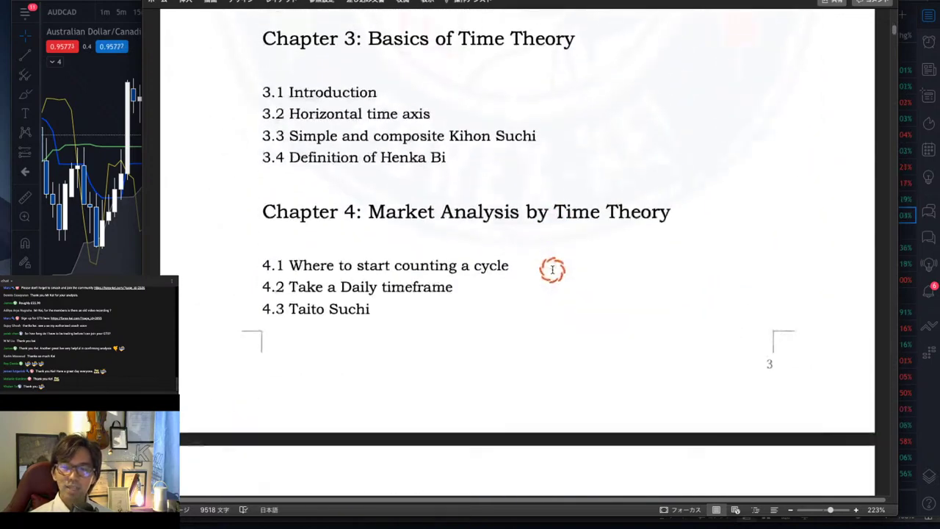